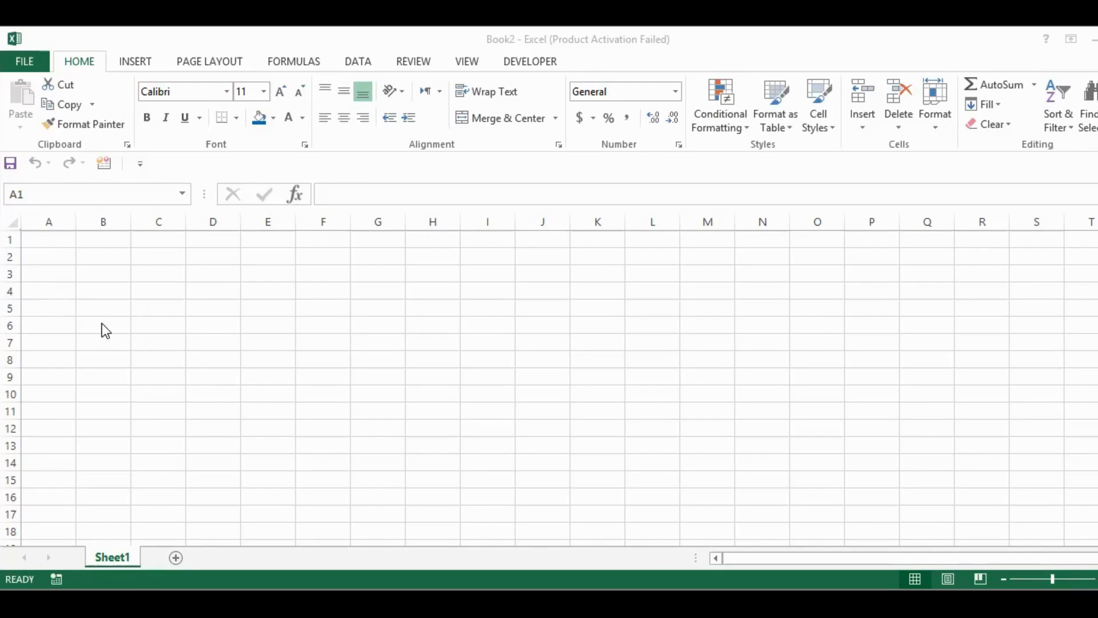
Enter the column headings "Item Name" in cell A1 and "Price" in cell B1
{"action": "left_click", "coordinate": [44, 271]}
{"action": "left_click", "coordinate": [89, 257]}
{"action": "left_click", "coordinate": [44, 255]}
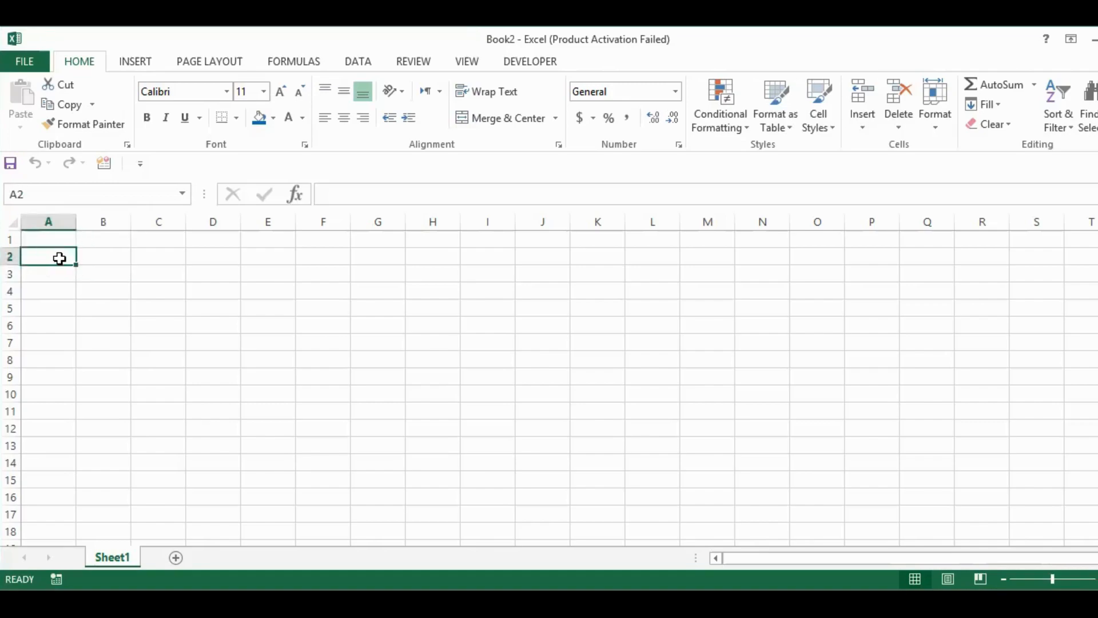
{"action": "left_click", "coordinate": [46, 234]}
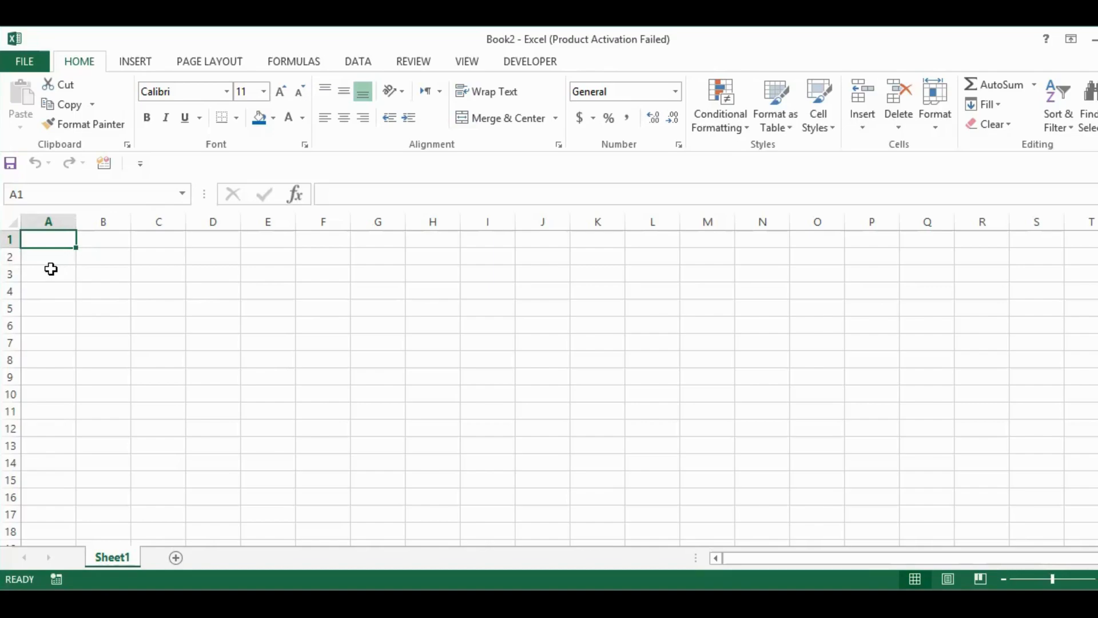
{"action": "type", "text": "Item Name"}
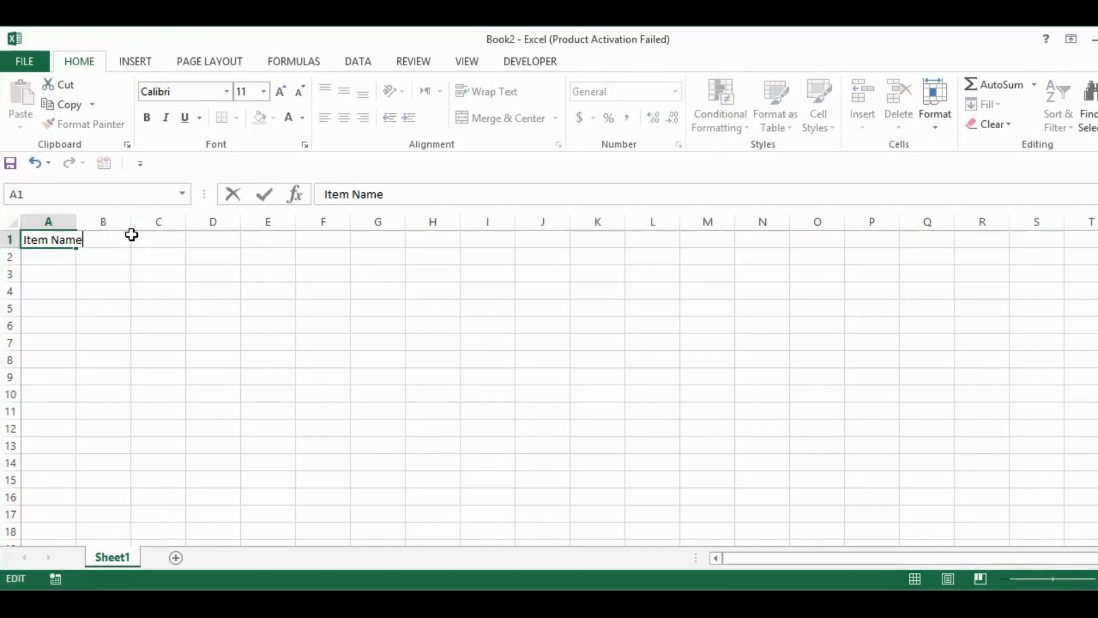
{"action": "left_click", "coordinate": [171, 243]}
{"action": "left_click", "coordinate": [110, 239]}
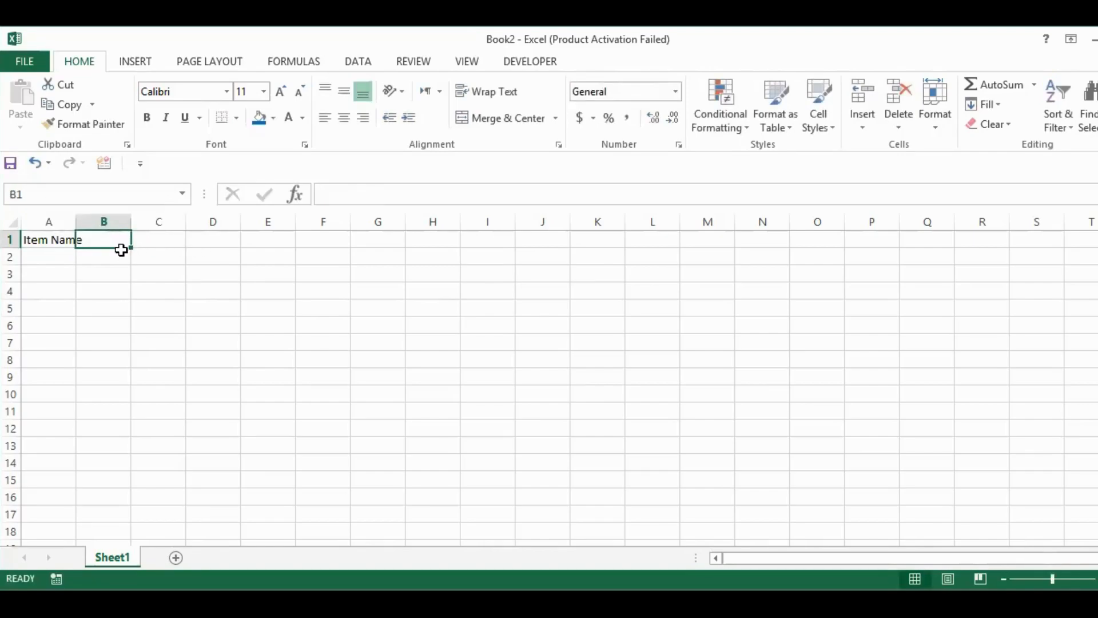
{"action": "type", "text": "Price"}
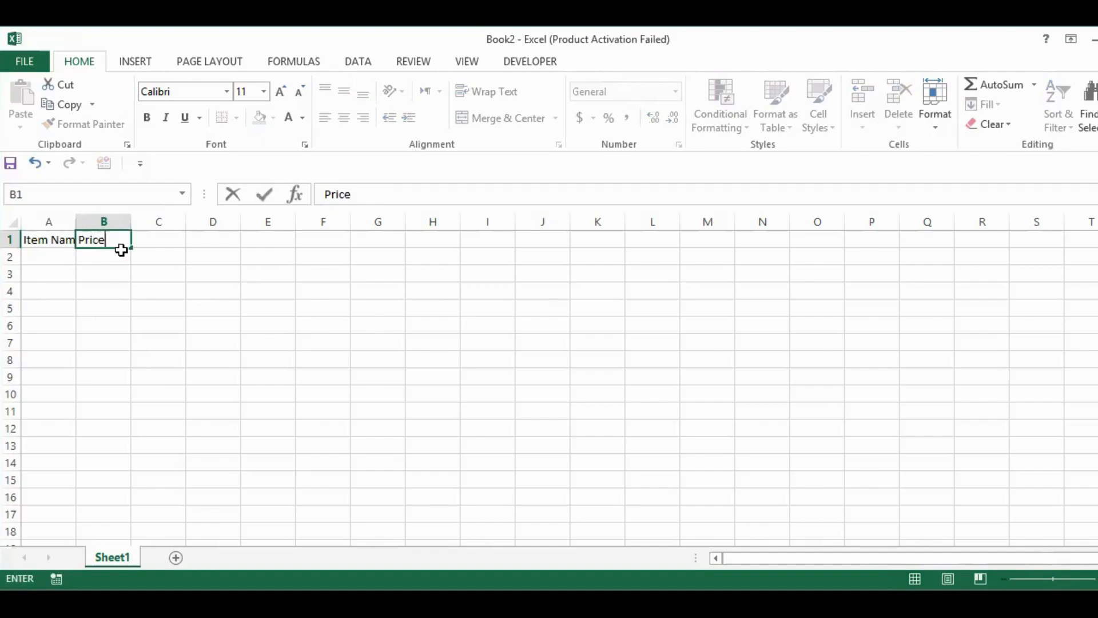
{"action": "key", "text": "Return"}
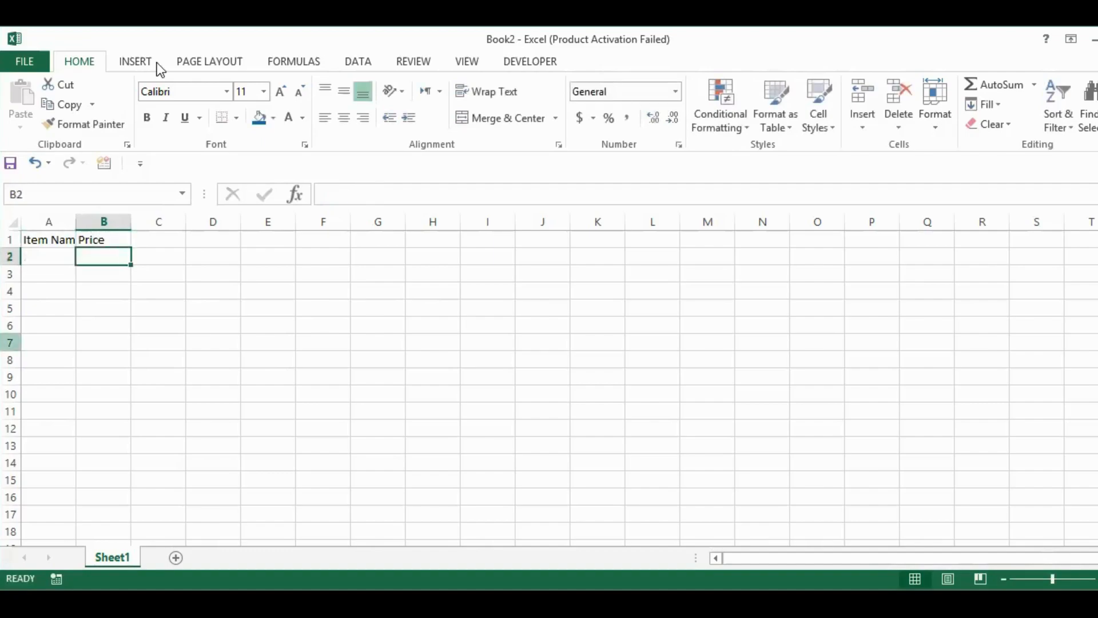
Widen column A to fit its heading, and make column B slightly wider as well
{"action": "left_click", "coordinate": [44, 306]}
{"action": "left_click", "coordinate": [57, 239]}
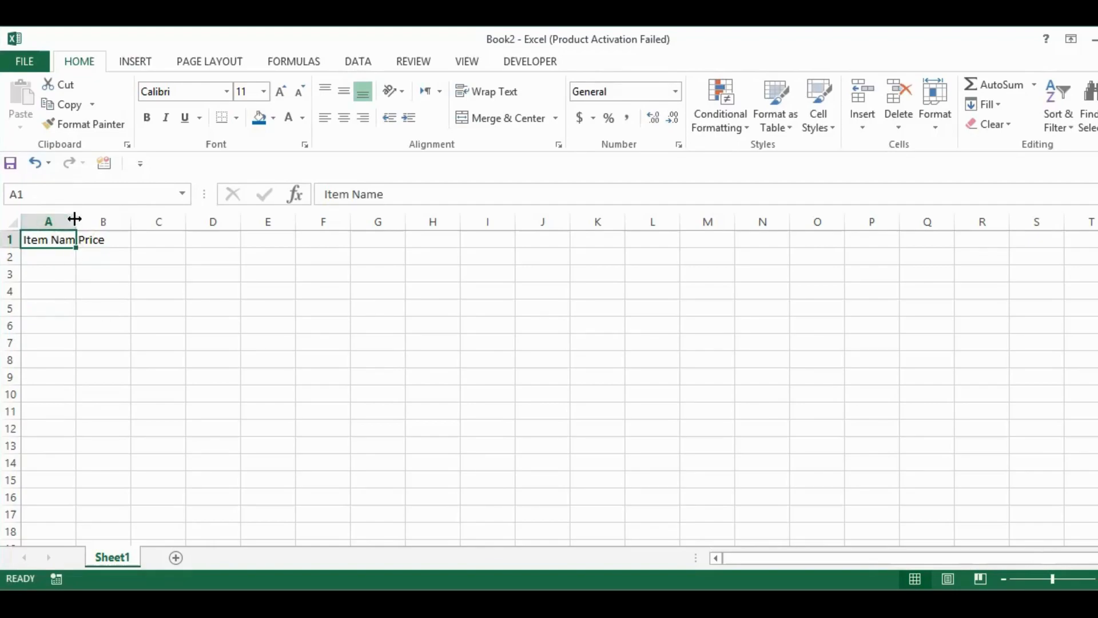
{"action": "left_click_drag", "start_coordinate": [76, 218], "coordinate": [115, 216]}
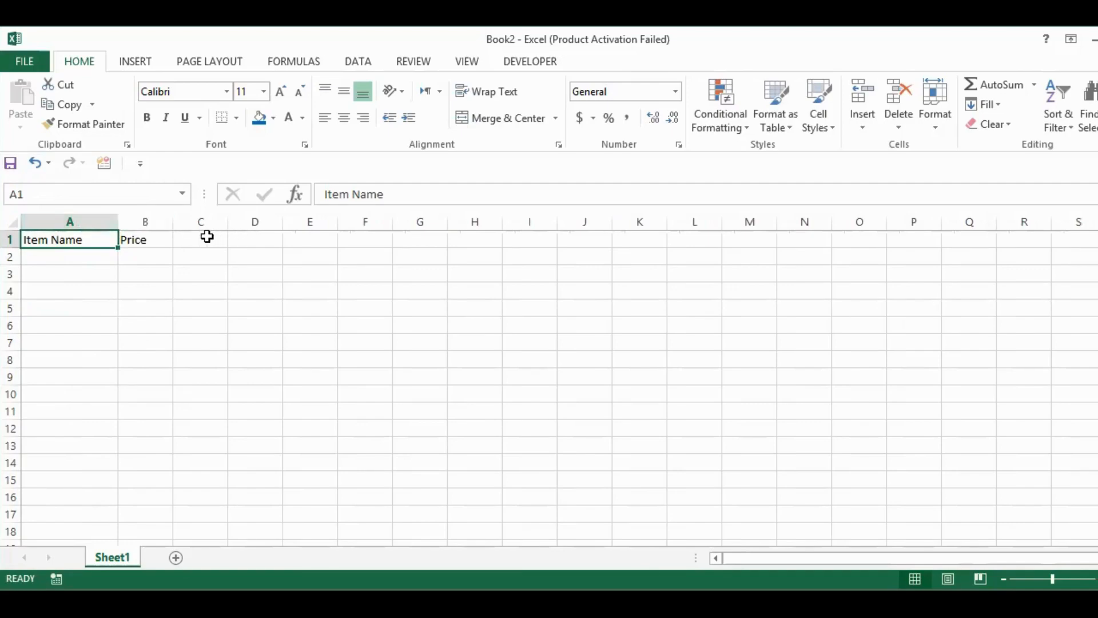
{"action": "left_click_drag", "start_coordinate": [172, 221], "coordinate": [195, 222]}
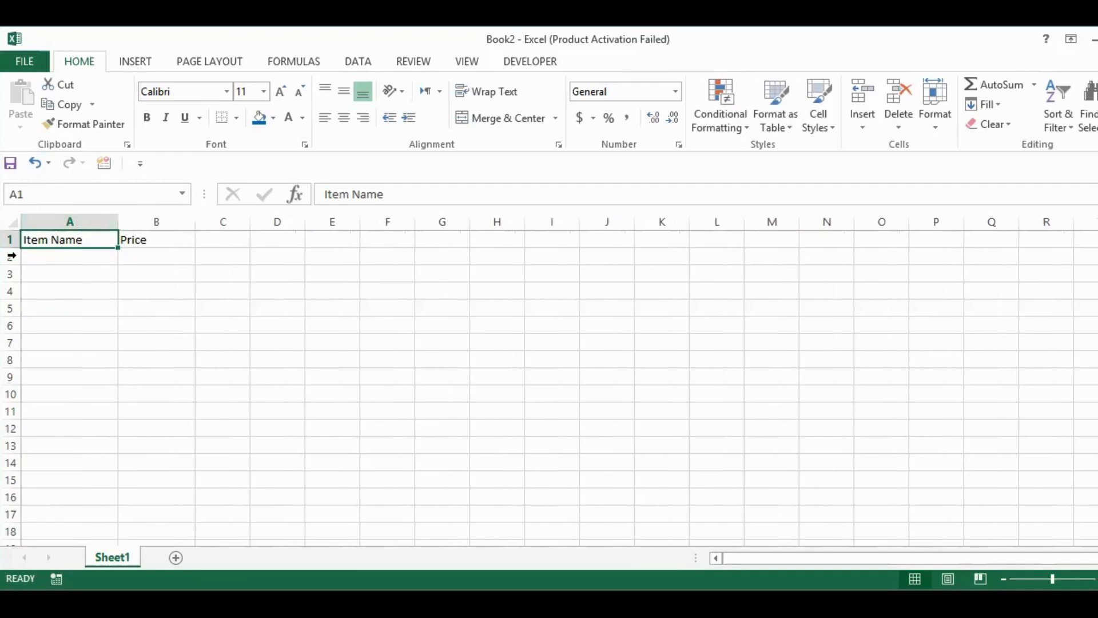
Change the font of the "Item Name" heading in A1 to Times New Roman
{"action": "left_click", "coordinate": [227, 91]}
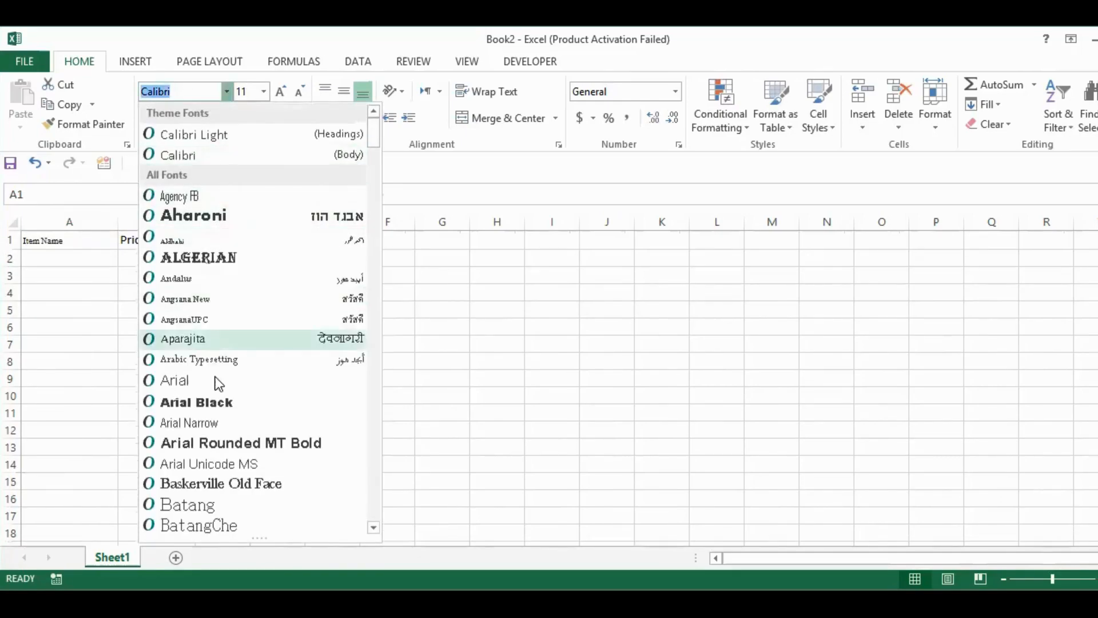
{"action": "scroll", "coordinate": [225, 424], "scroll_direction": "down", "scroll_amount": 3}
{"action": "scroll", "coordinate": [216, 489], "scroll_direction": "down", "scroll_amount": 3}
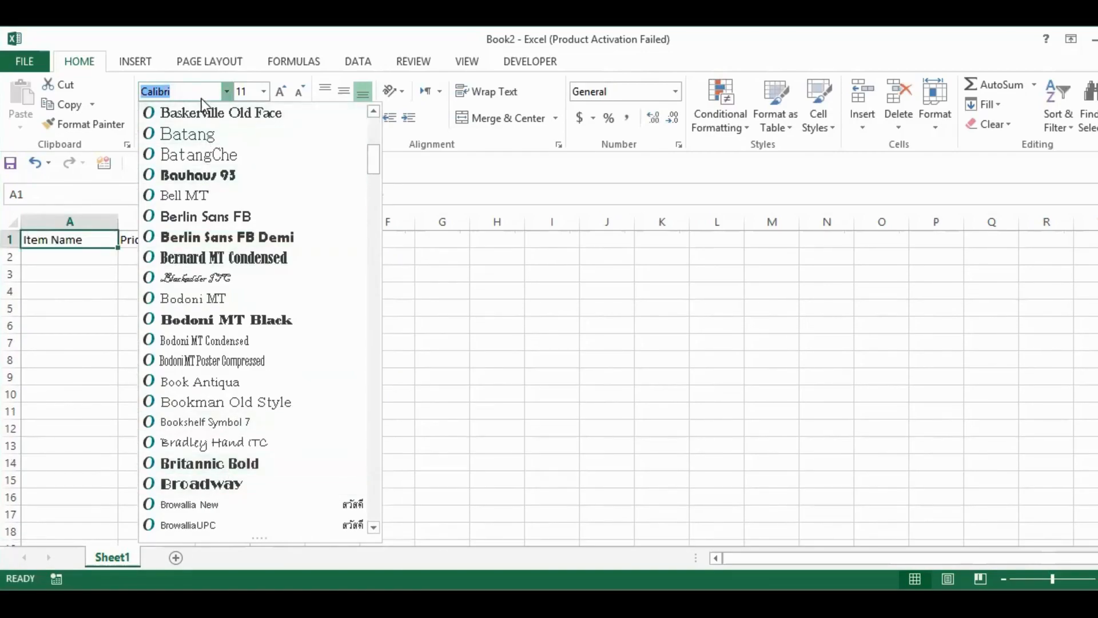
{"action": "type", "text": "Times New Roma"}
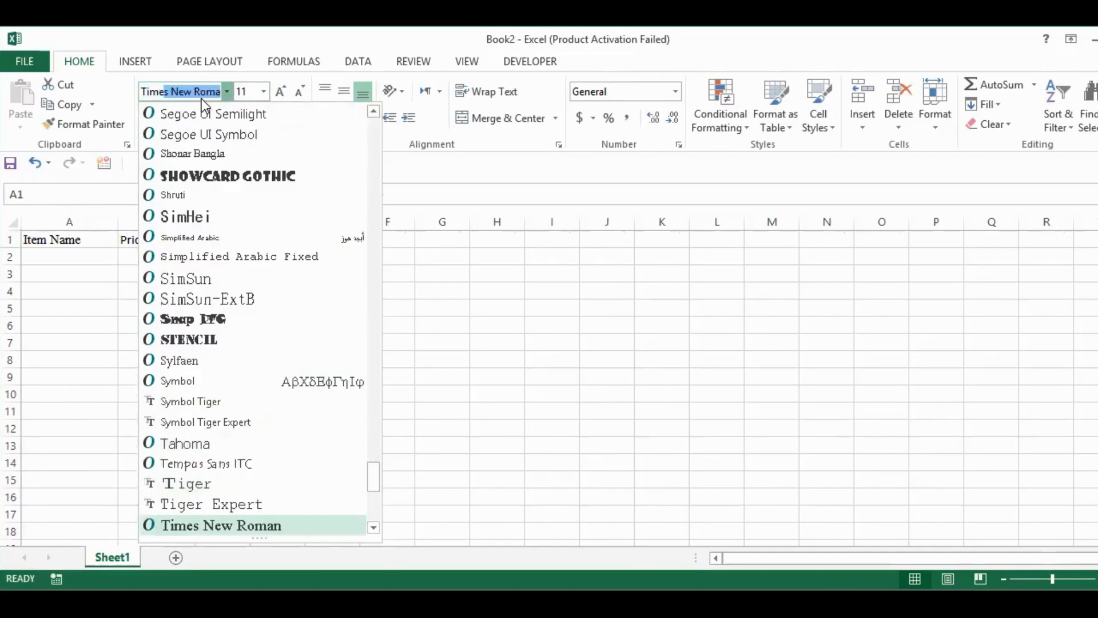
{"action": "key", "text": "Return"}
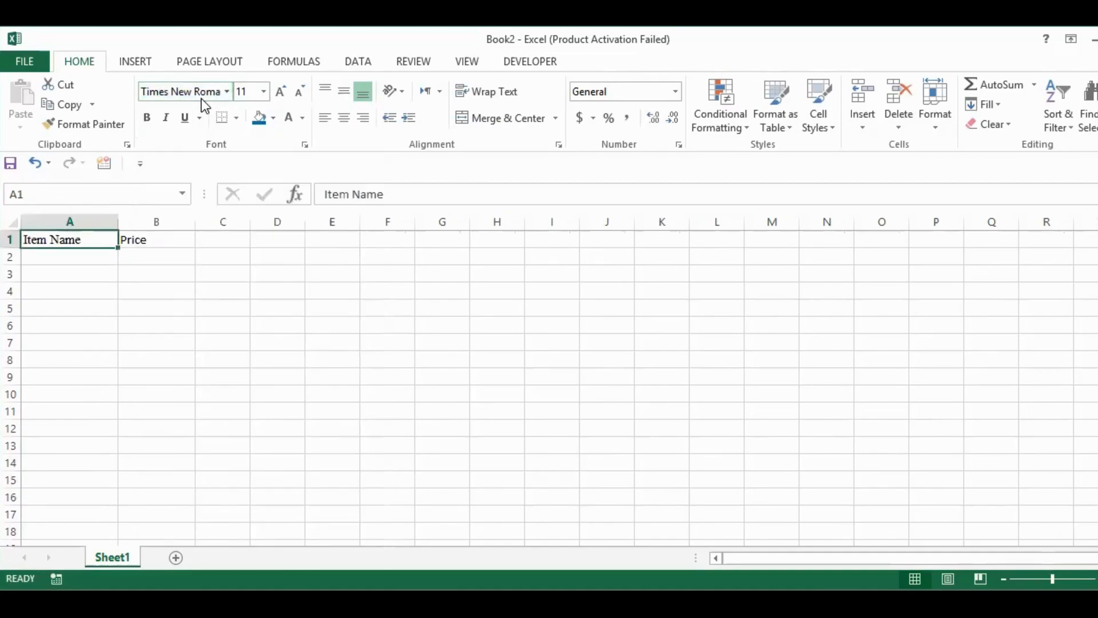
Change the font of the "Price" heading in B1 to Times New Roman
{"action": "left_click", "coordinate": [177, 240]}
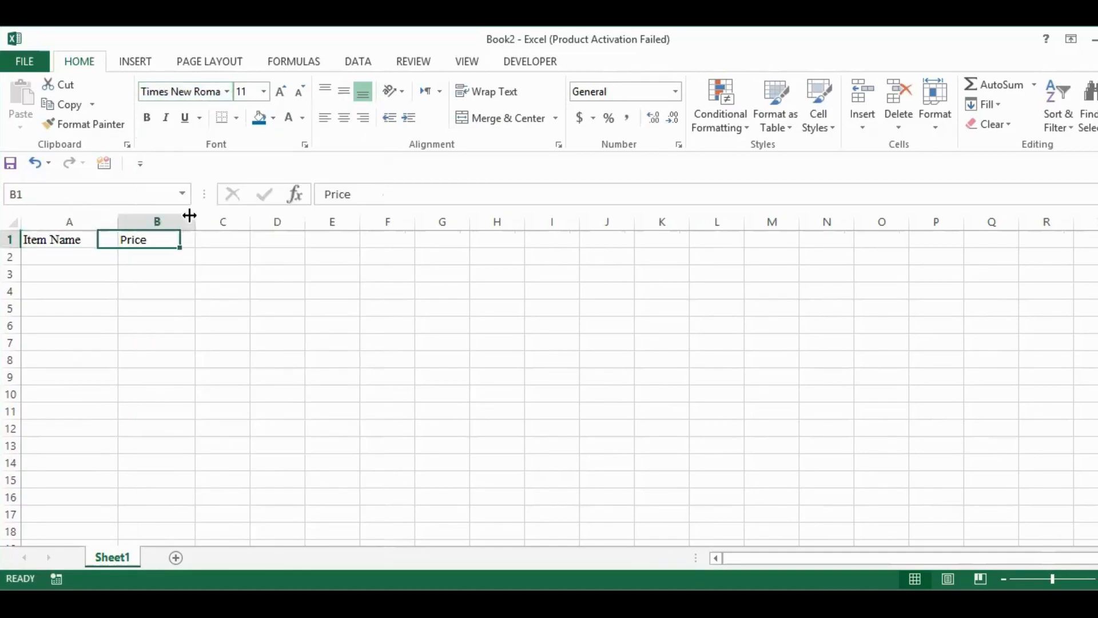
{"action": "left_click", "coordinate": [225, 93]}
{"action": "type", "text": "Times New Roma"}
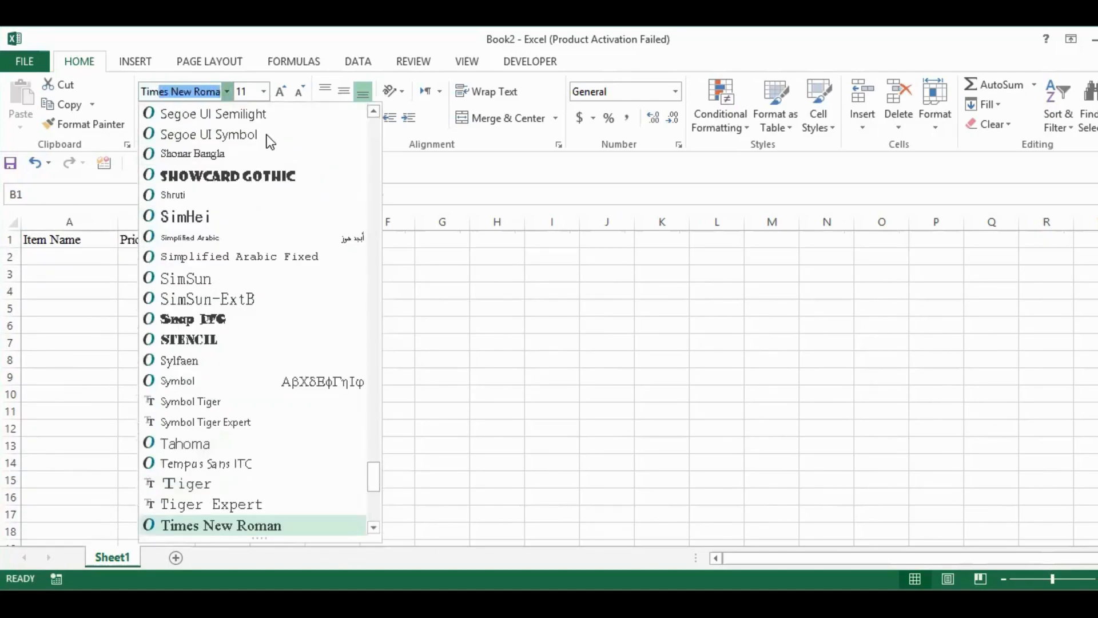
{"action": "key", "text": "Return"}
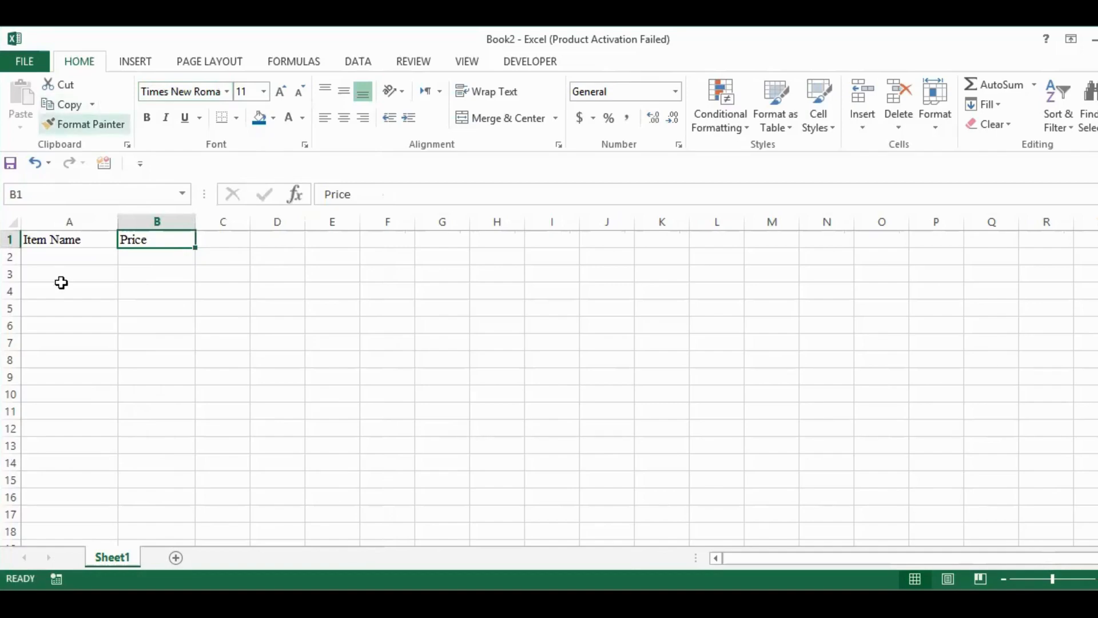
Make the "Item Name" heading in A1 bold and color its text red
{"action": "left_click", "coordinate": [76, 239]}
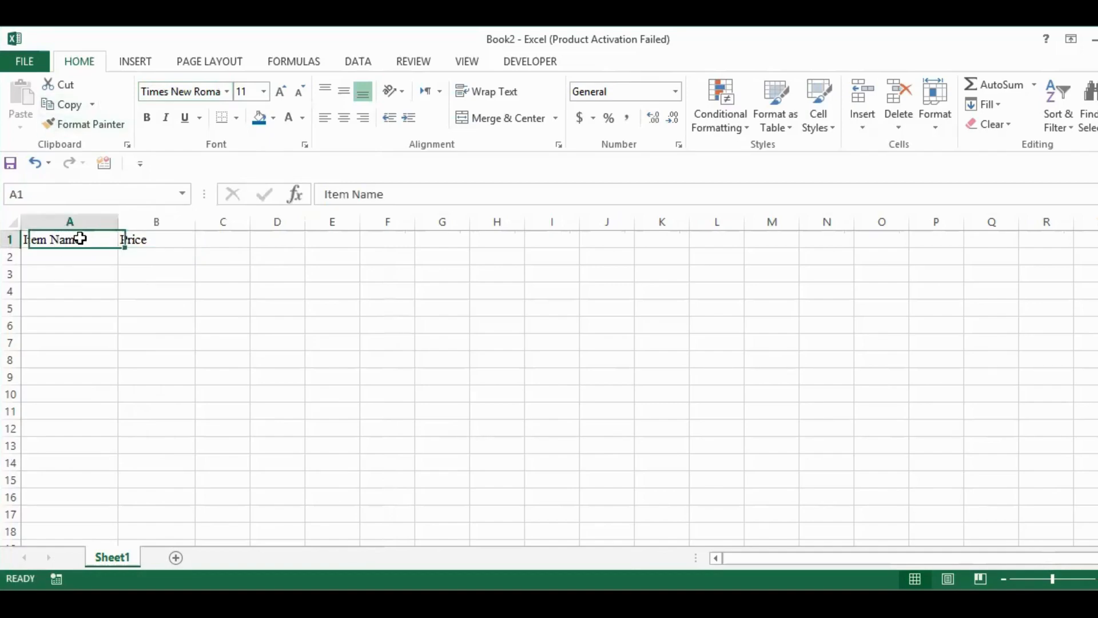
{"action": "left_click", "coordinate": [146, 118]}
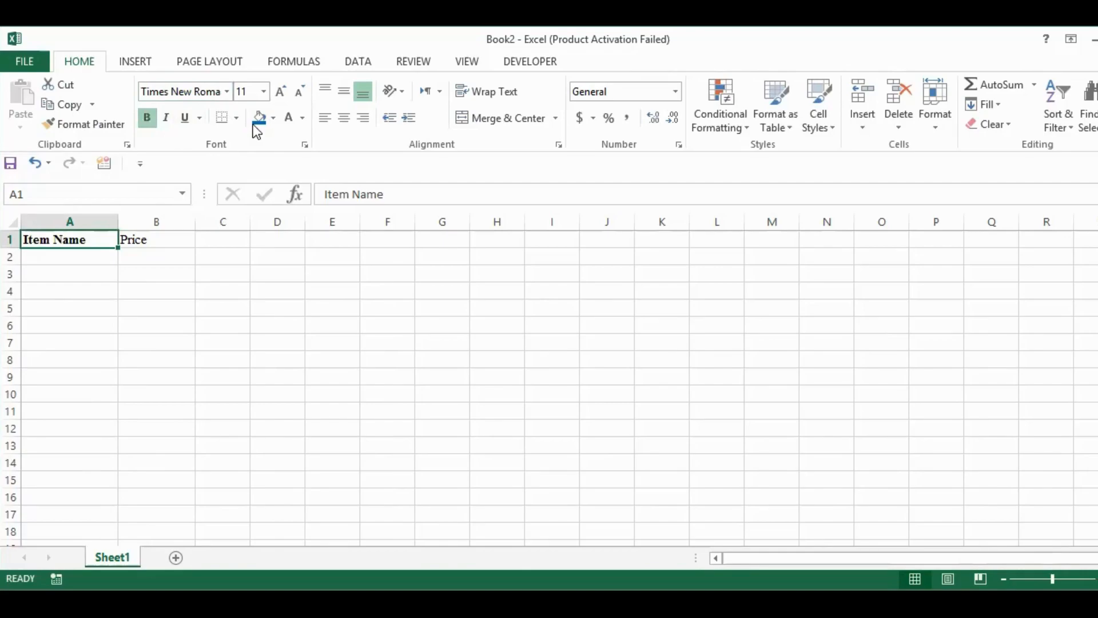
{"action": "left_click", "coordinate": [303, 118]}
{"action": "left_click", "coordinate": [259, 267]}
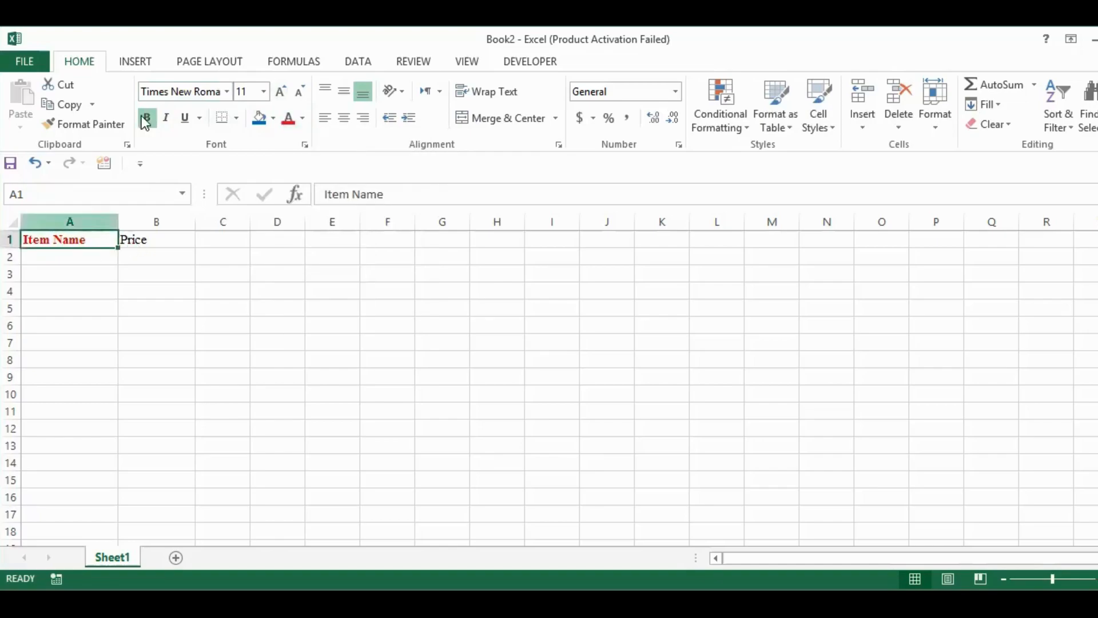
Set the "Item Name" heading's font size to 36 and widen column A to fit the enlarged text
{"action": "left_click", "coordinate": [264, 91]}
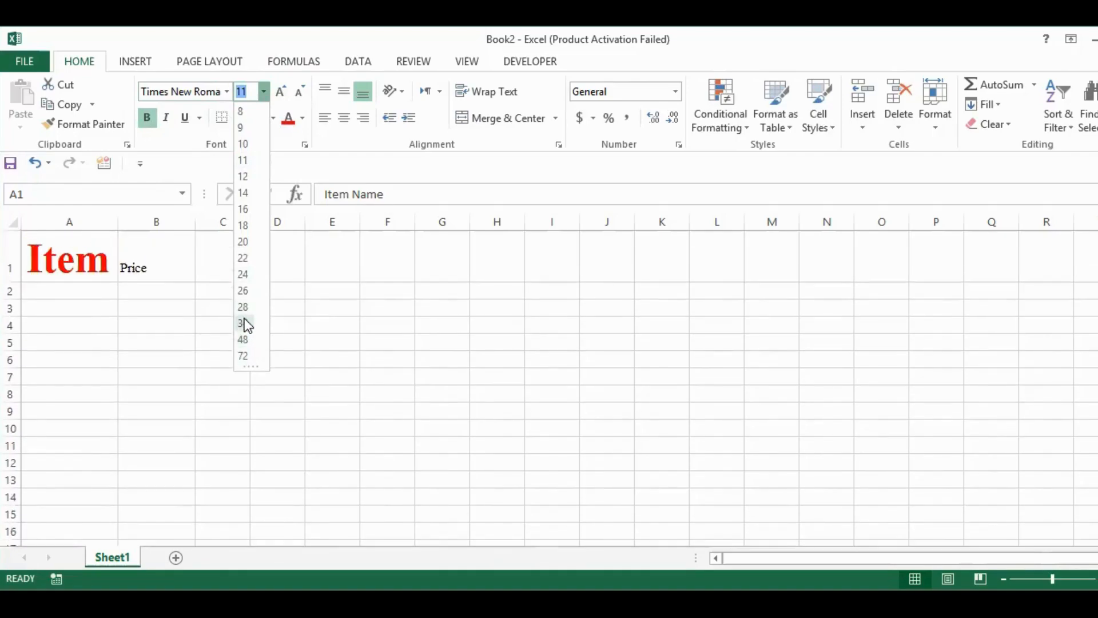
{"action": "left_click", "coordinate": [244, 321]}
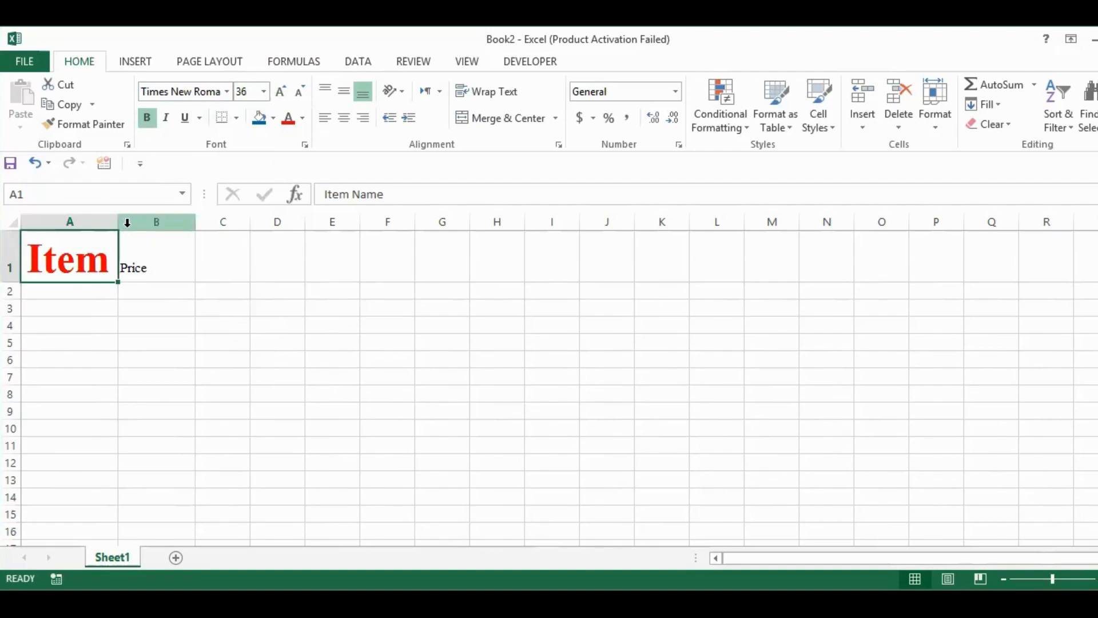
{"action": "left_click_drag", "start_coordinate": [117, 221], "coordinate": [241, 221]}
{"action": "left_click", "coordinate": [269, 249]}
{"action": "left_click", "coordinate": [161, 264]}
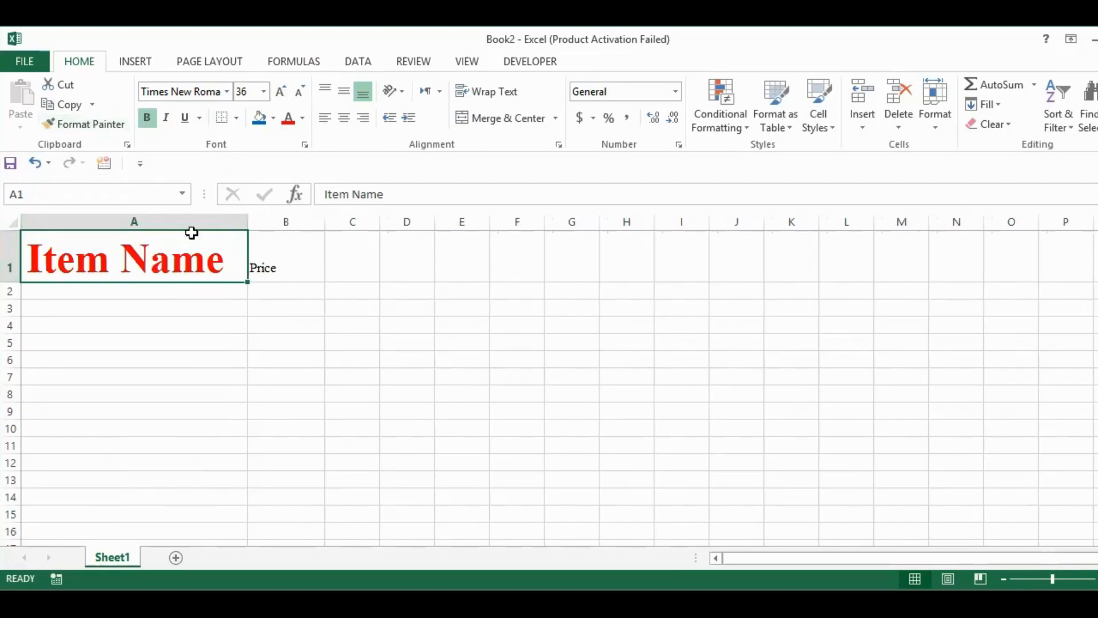
Copy the formatting of A1 onto the "Price" heading in B1 with Format Painter and widen column B to fit it
{"action": "left_click", "coordinate": [57, 124]}
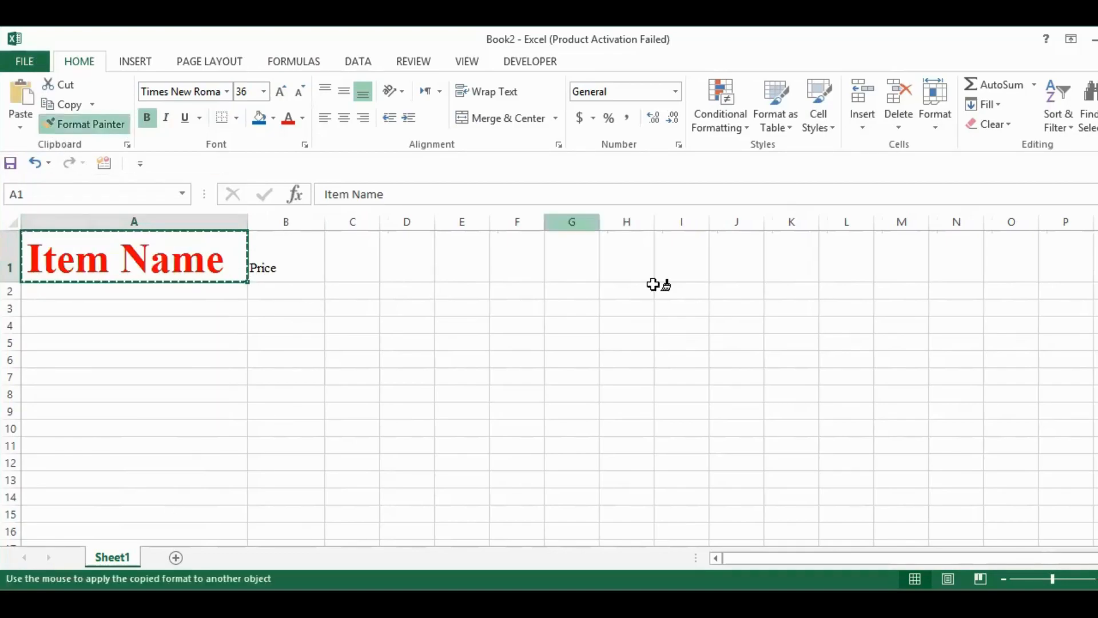
{"action": "left_click", "coordinate": [301, 240]}
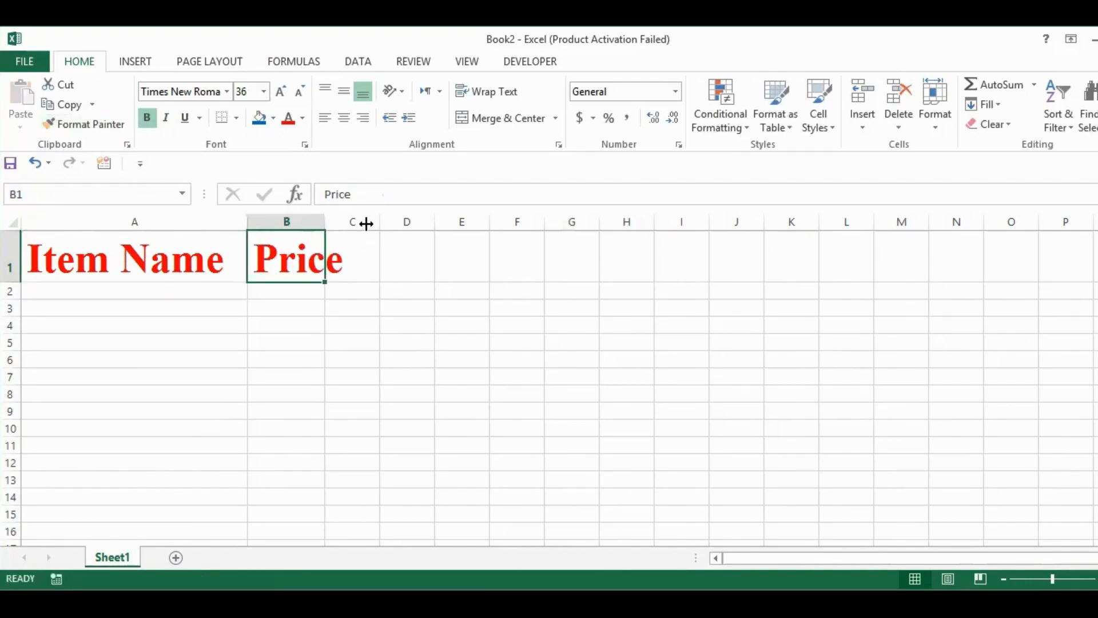
{"action": "left_click_drag", "start_coordinate": [366, 223], "coordinate": [367, 223]}
{"action": "left_click", "coordinate": [449, 355]}
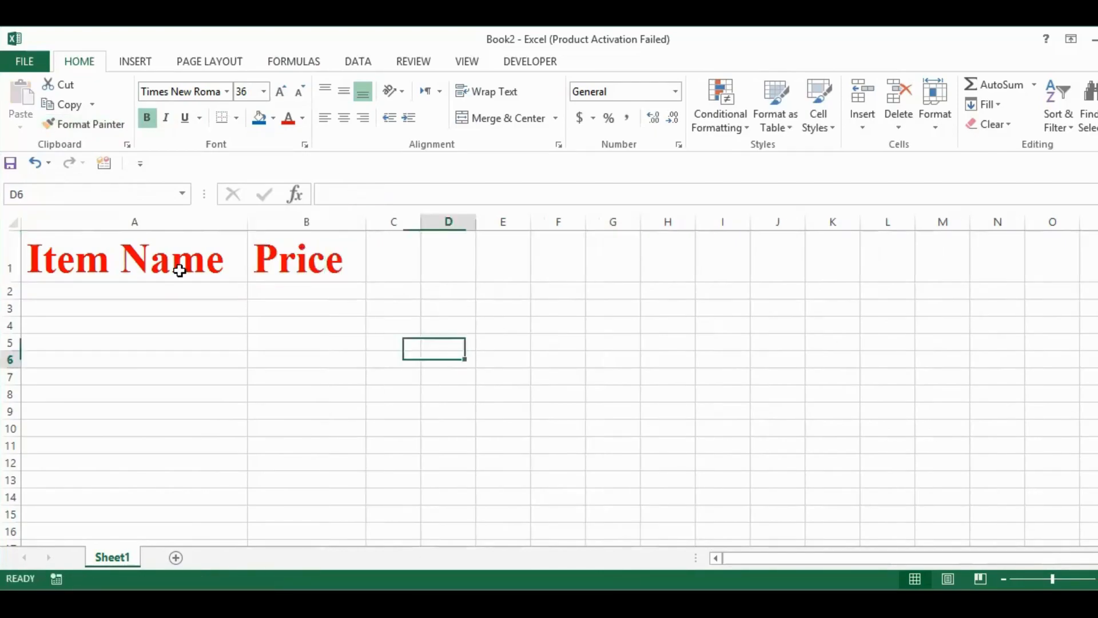
Fill the heading cells A1 and B1 with a black background
{"action": "left_click", "coordinate": [123, 255]}
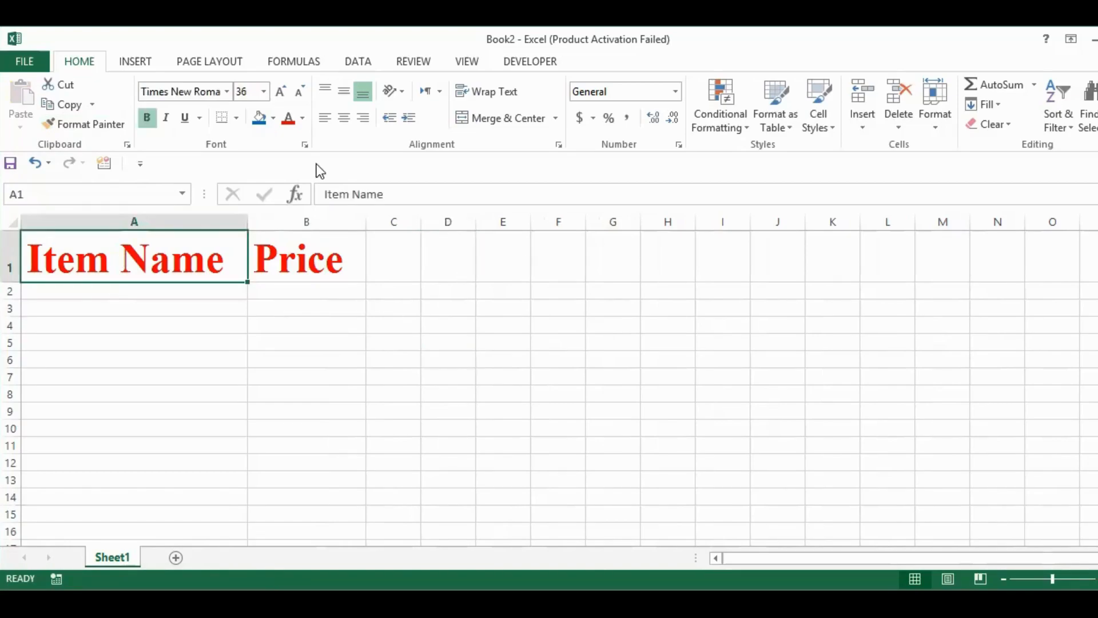
{"action": "left_click", "coordinate": [273, 119]}
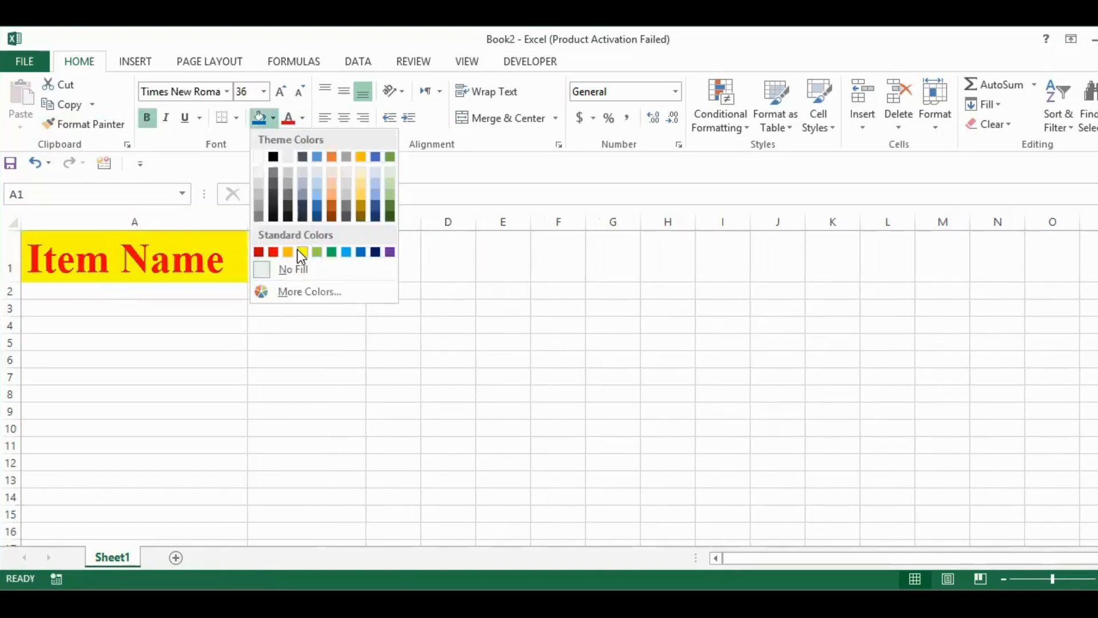
{"action": "left_click", "coordinate": [274, 162]}
{"action": "left_click", "coordinate": [343, 257]}
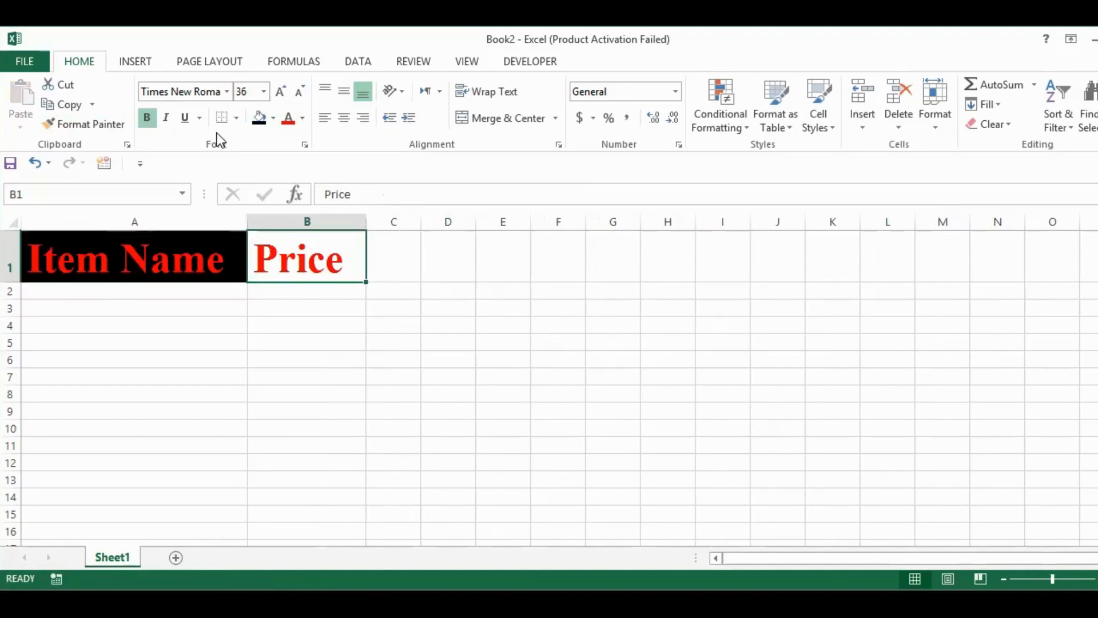
{"action": "left_click", "coordinate": [260, 120]}
{"action": "left_click", "coordinate": [201, 444]}
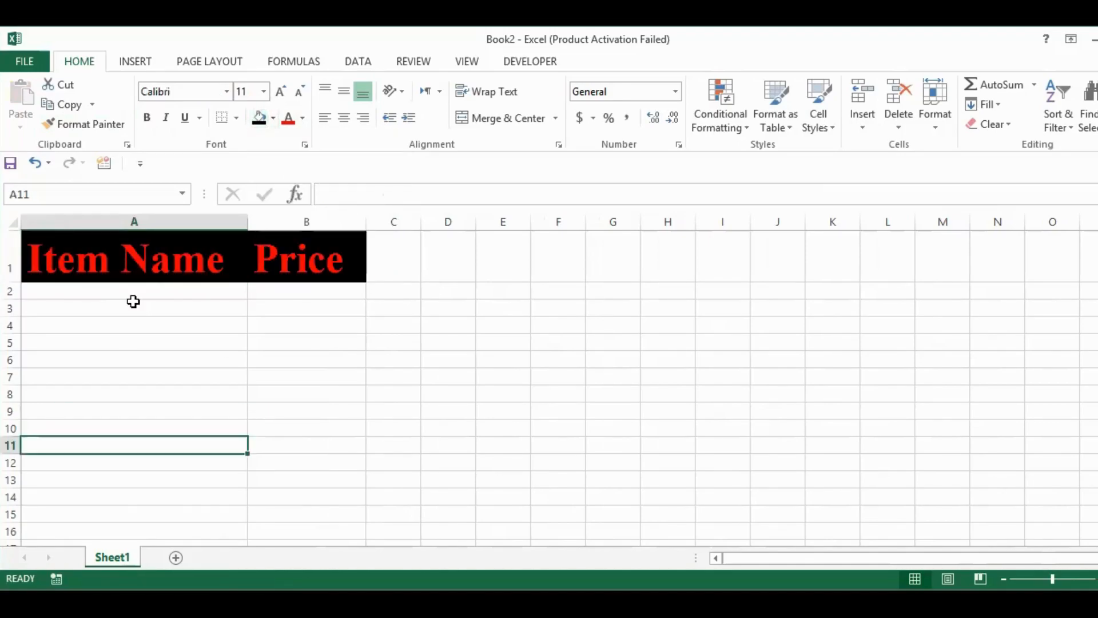
{"action": "left_click", "coordinate": [86, 319]}
{"action": "left_click", "coordinate": [34, 292]}
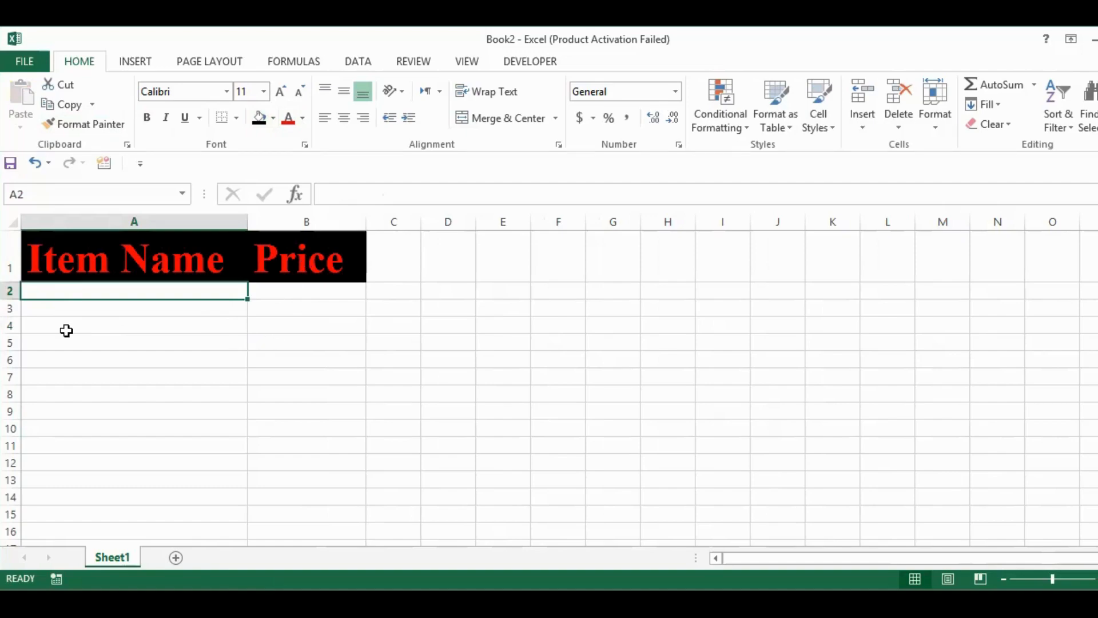
{"action": "left_click", "coordinate": [39, 308]}
{"action": "left_click", "coordinate": [66, 289]}
{"action": "left_click", "coordinate": [157, 256]}
{"action": "left_click", "coordinate": [130, 356]}
{"action": "left_click", "coordinate": [210, 273]}
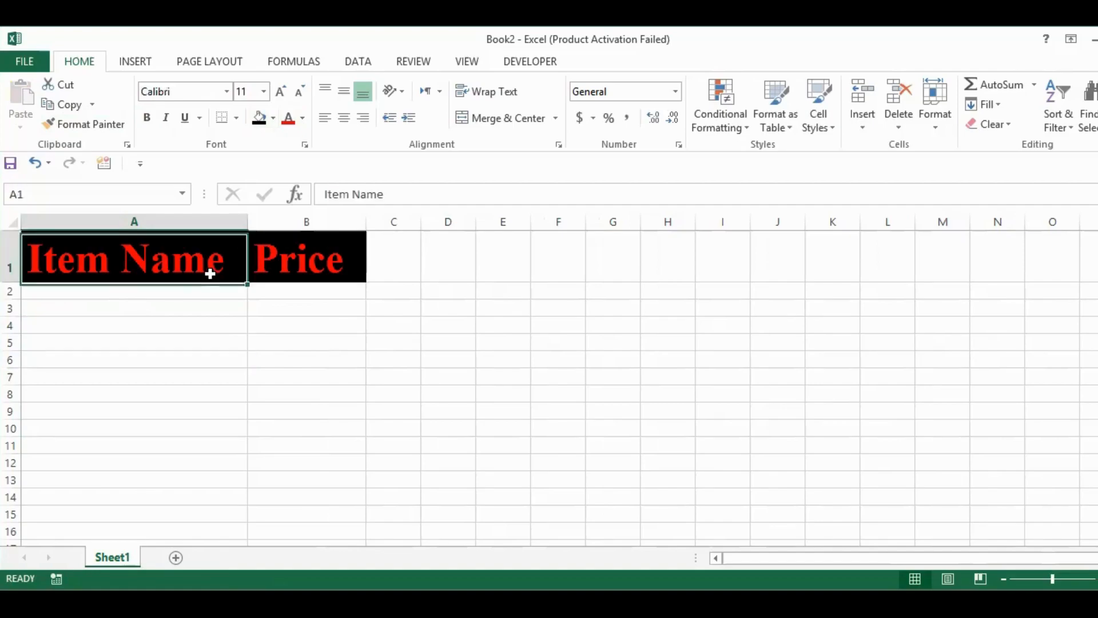
{"action": "left_click", "coordinate": [56, 292]}
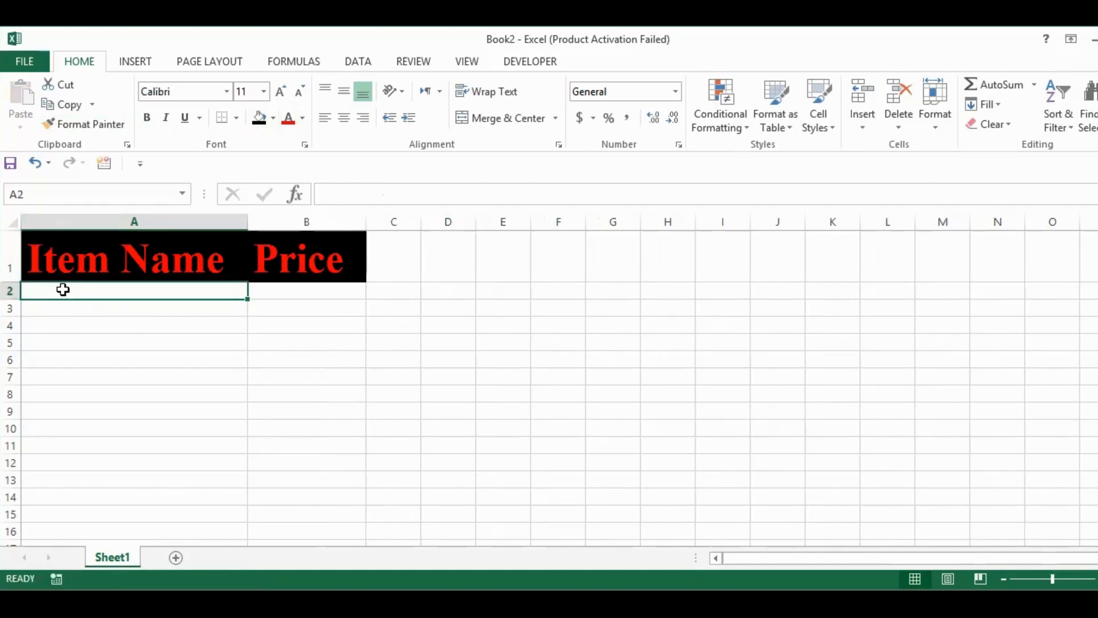
{"action": "left_click", "coordinate": [106, 257]}
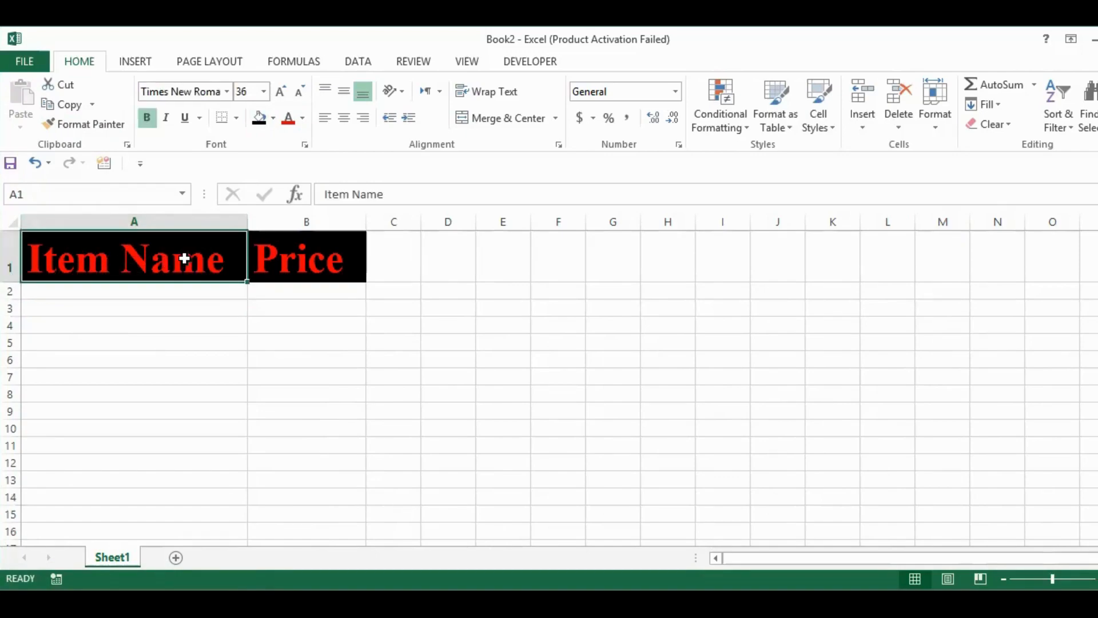
Insert a blank row above the heading row containing "Item Name" and "Price"
{"action": "left_click", "coordinate": [255, 262]}
{"action": "left_click", "coordinate": [10, 263]}
{"action": "left_click", "coordinate": [103, 268]}
{"action": "left_click", "coordinate": [11, 248]}
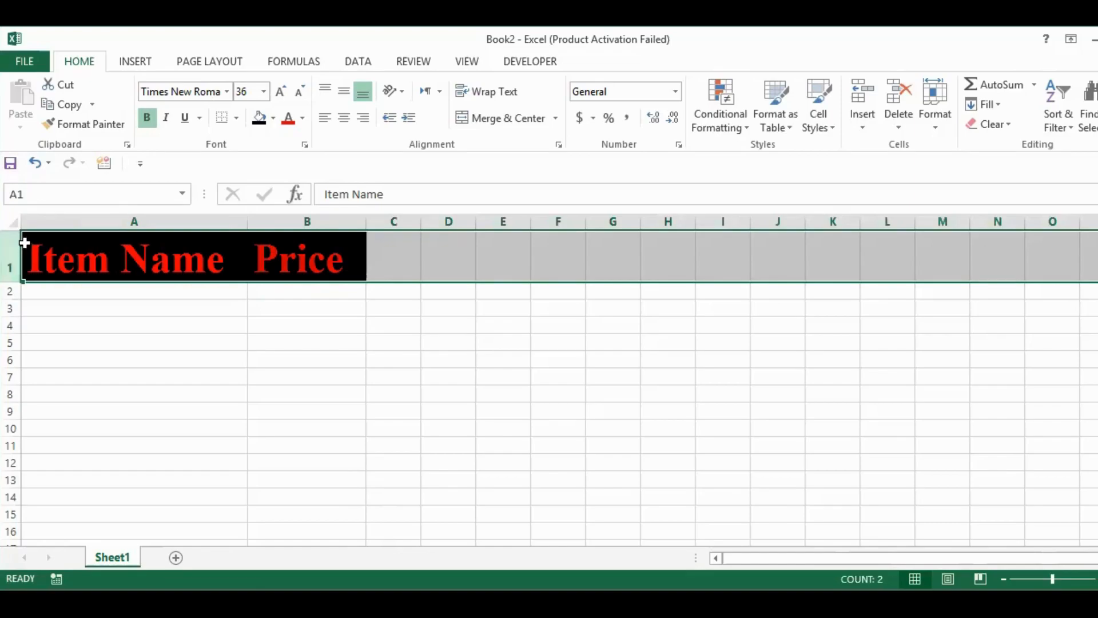
{"action": "right_click", "coordinate": [25, 237]}
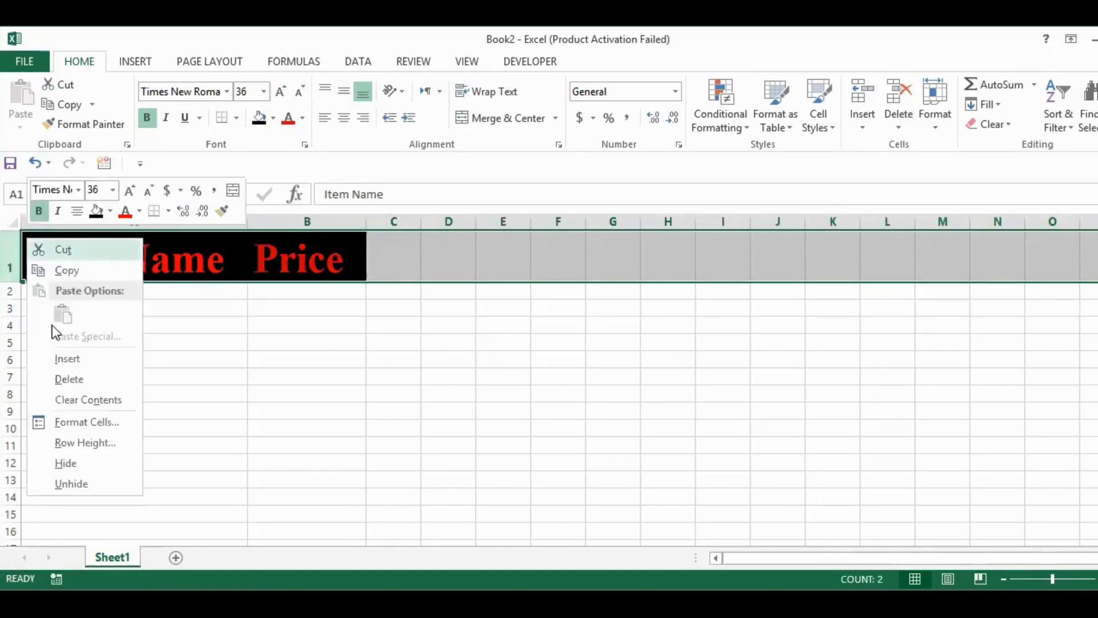
{"action": "left_click", "coordinate": [63, 359]}
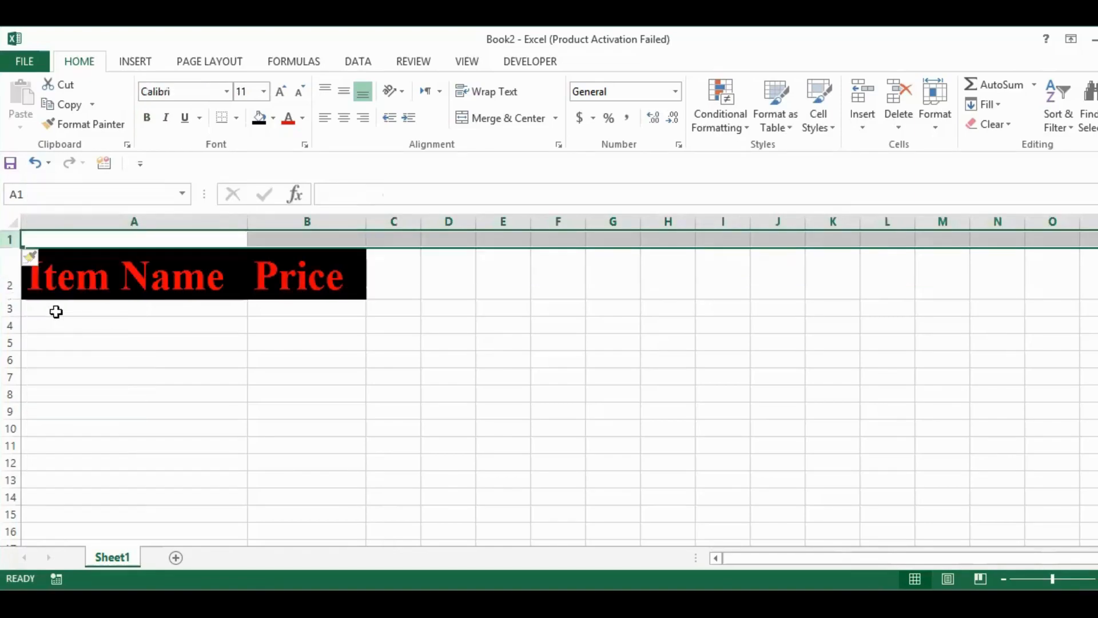
{"action": "left_click", "coordinate": [332, 392]}
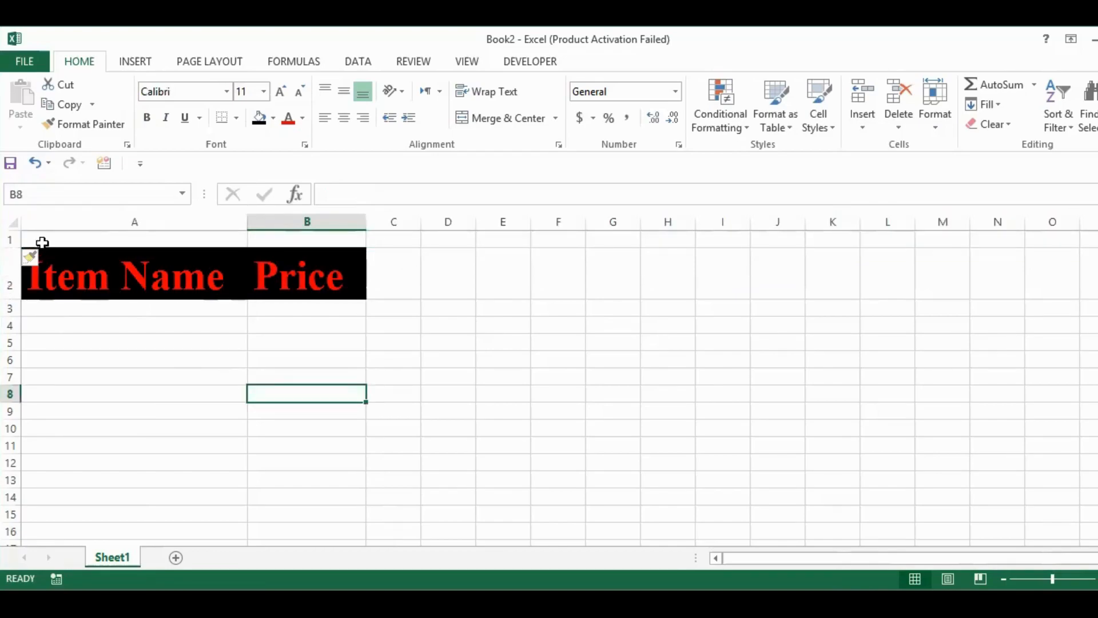
Delete the blank row 1 above the headings
{"action": "left_click", "coordinate": [14, 242]}
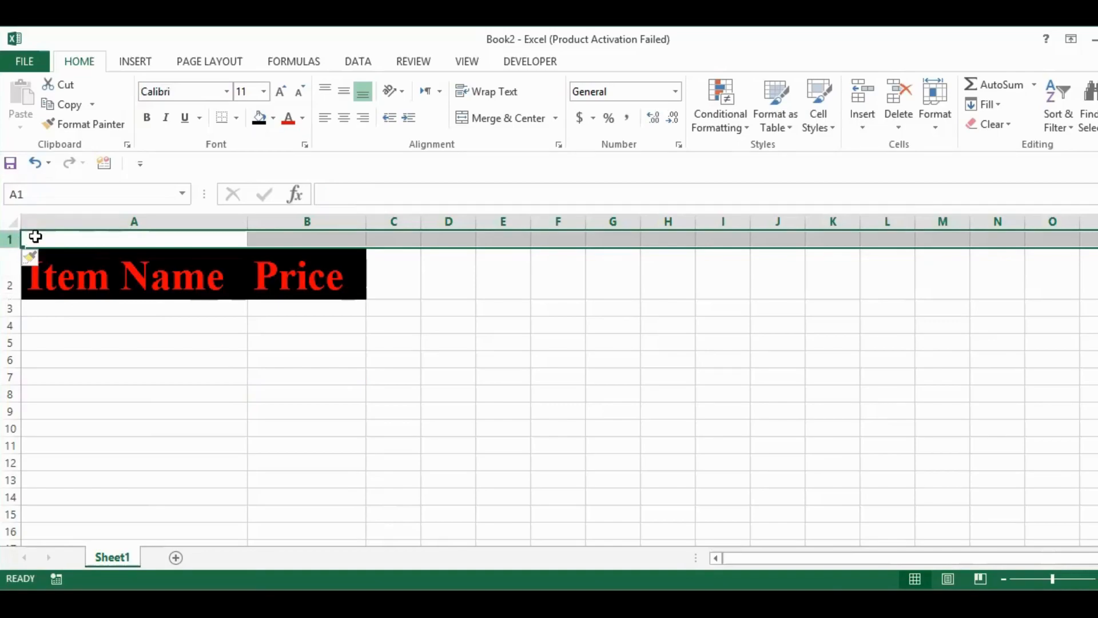
{"action": "right_click", "coordinate": [53, 239]}
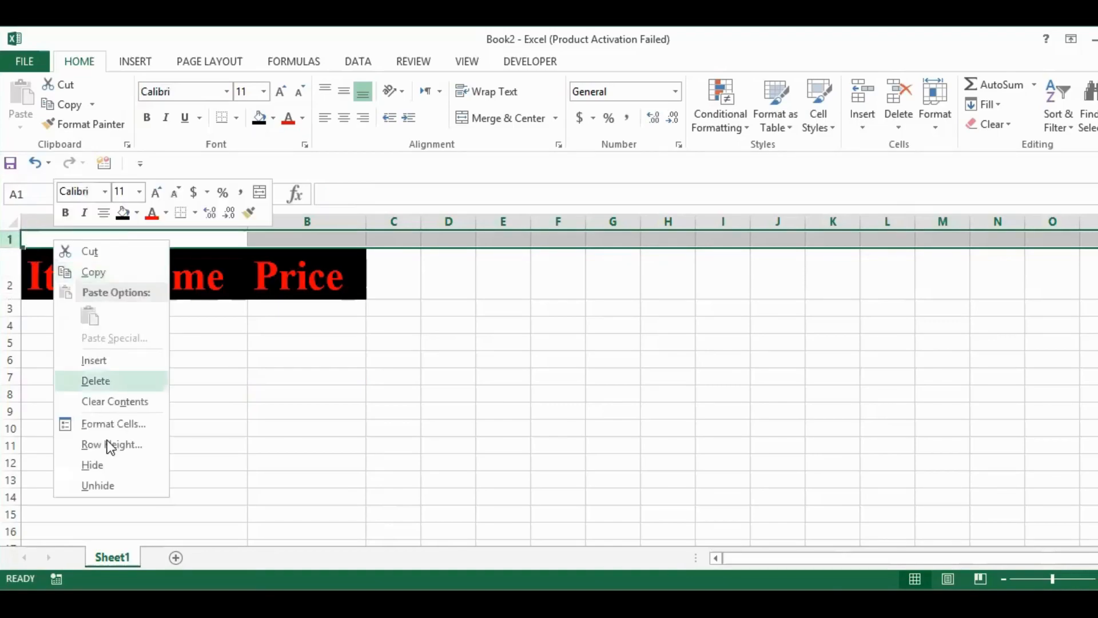
{"action": "left_click", "coordinate": [105, 381]}
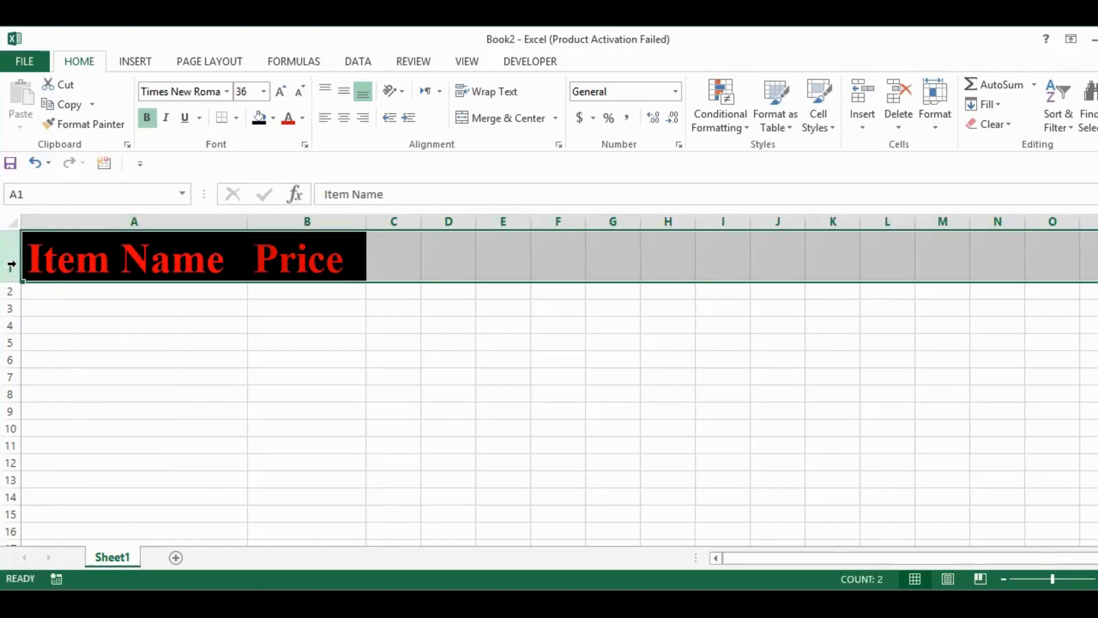
{"action": "left_click", "coordinate": [215, 344]}
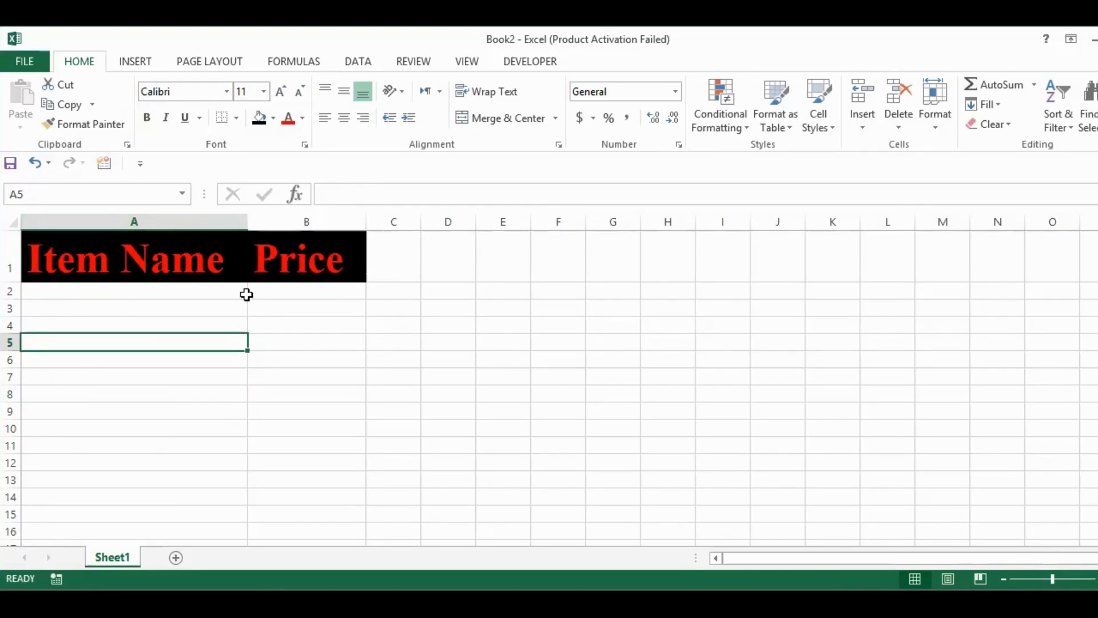
Insert a new column between the "Item Name" and "Price" columns
{"action": "left_click", "coordinate": [250, 235]}
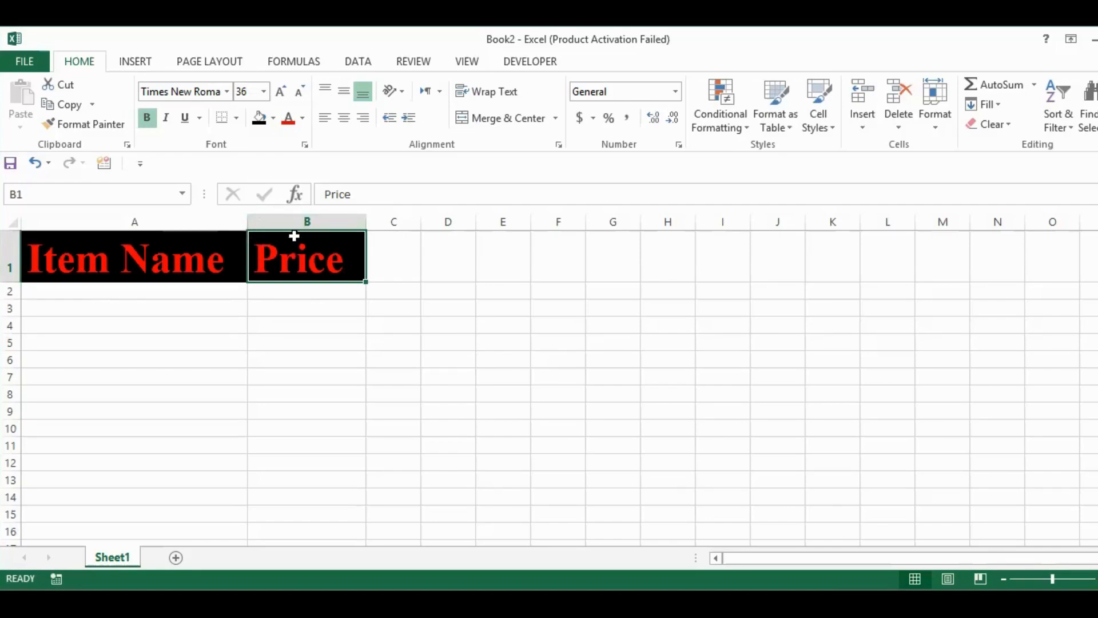
{"action": "left_click", "coordinate": [268, 216]}
{"action": "right_click", "coordinate": [268, 221]}
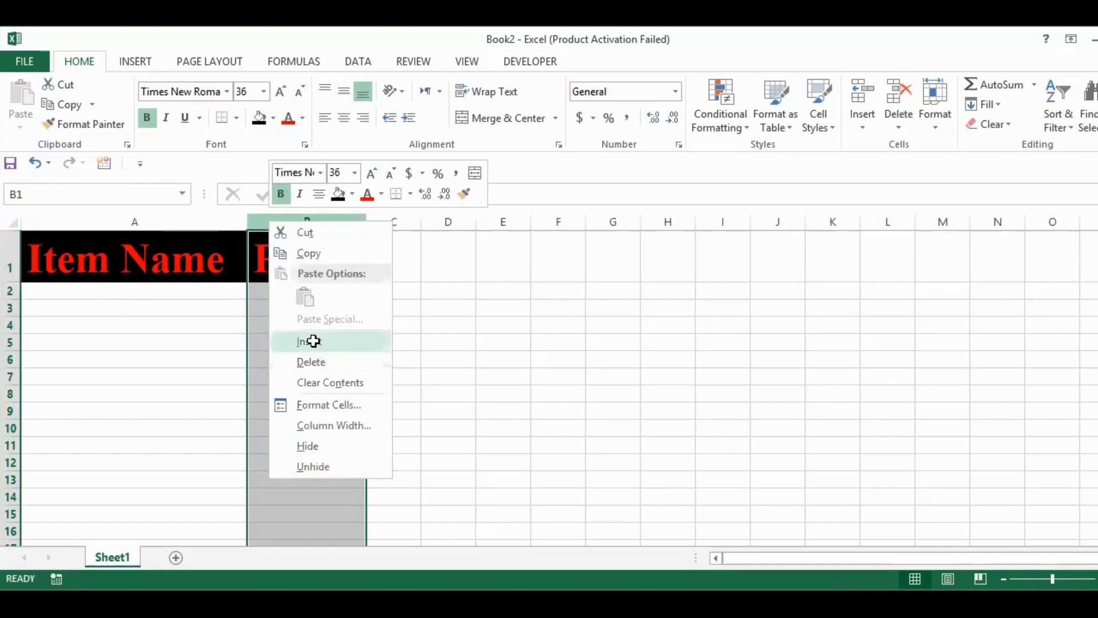
{"action": "left_click", "coordinate": [314, 341]}
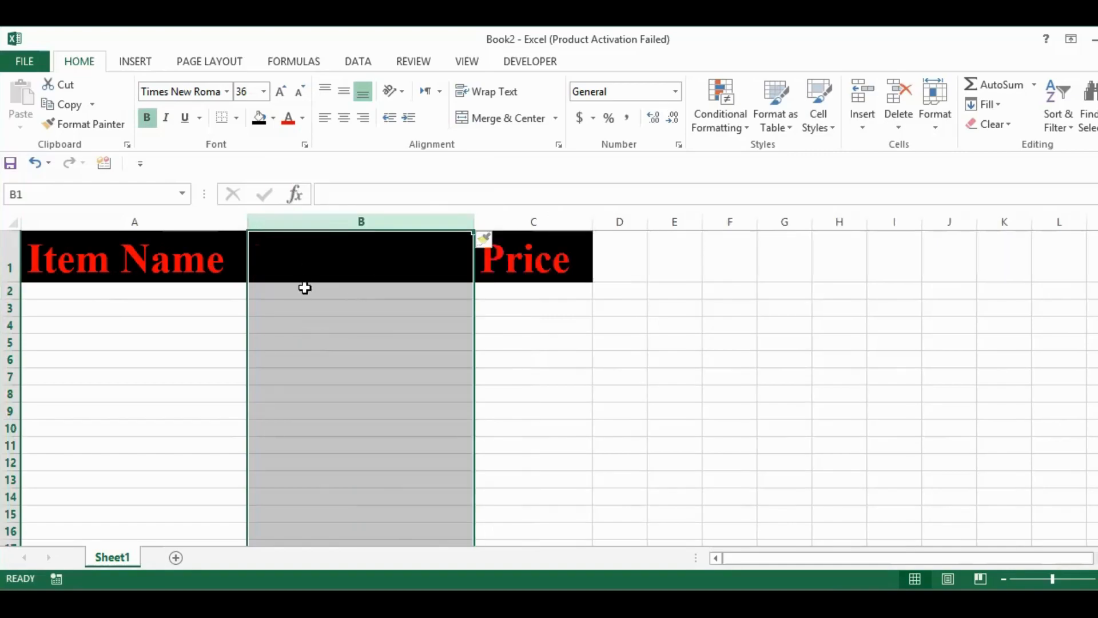
{"action": "left_click", "coordinate": [513, 348]}
Enter the heading "Decsription" in cell B1 of the new column
{"action": "left_click", "coordinate": [342, 270]}
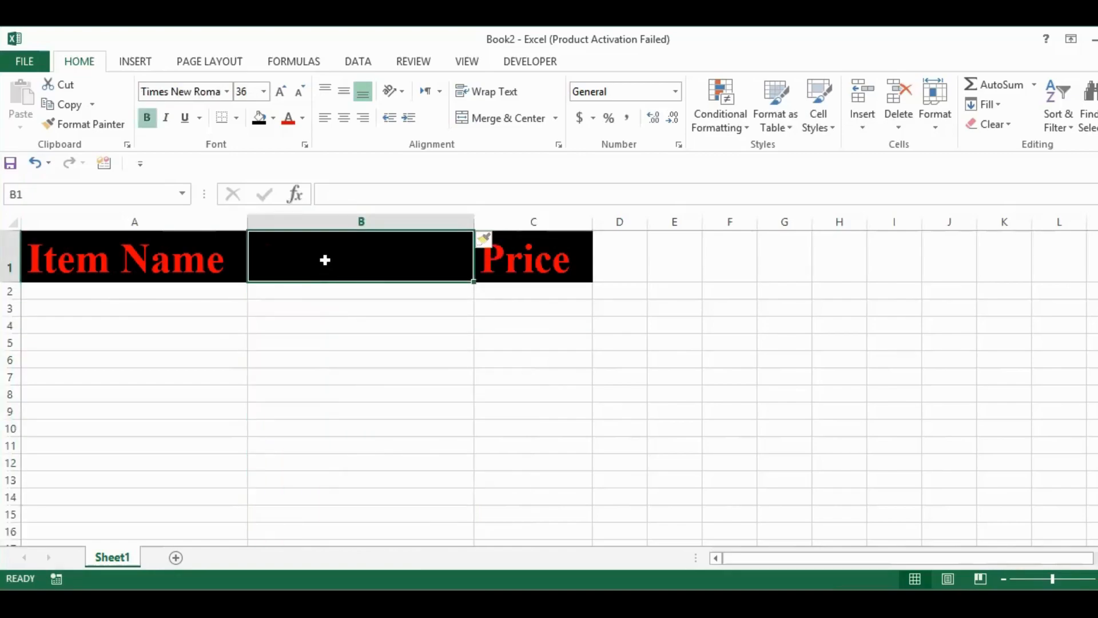
{"action": "type", "text": "Decs"}
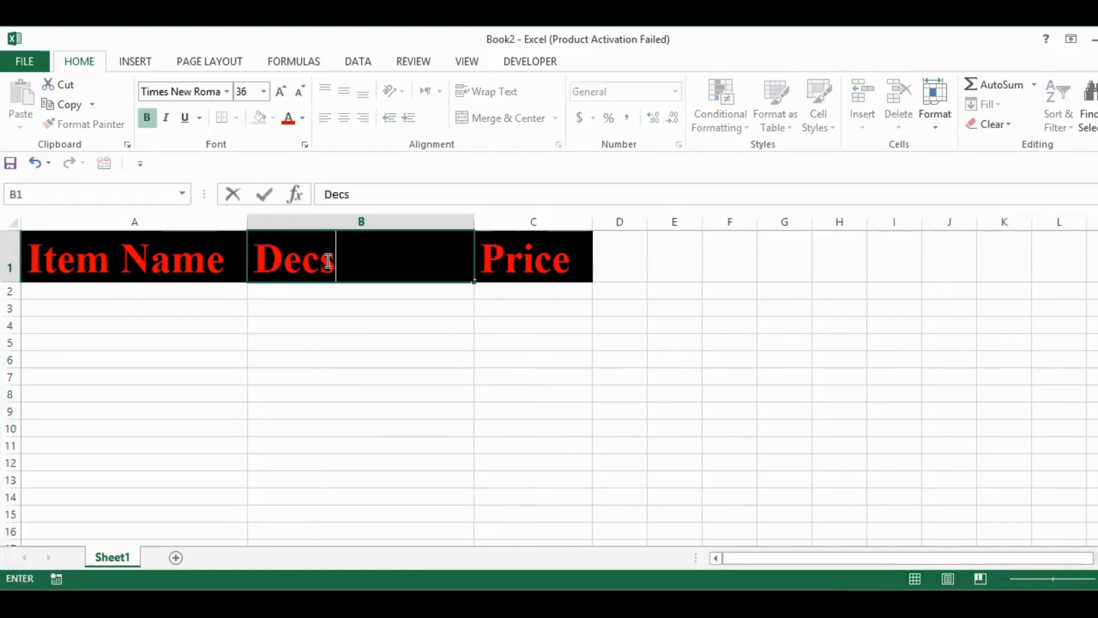
{"action": "type", "text": "ription"}
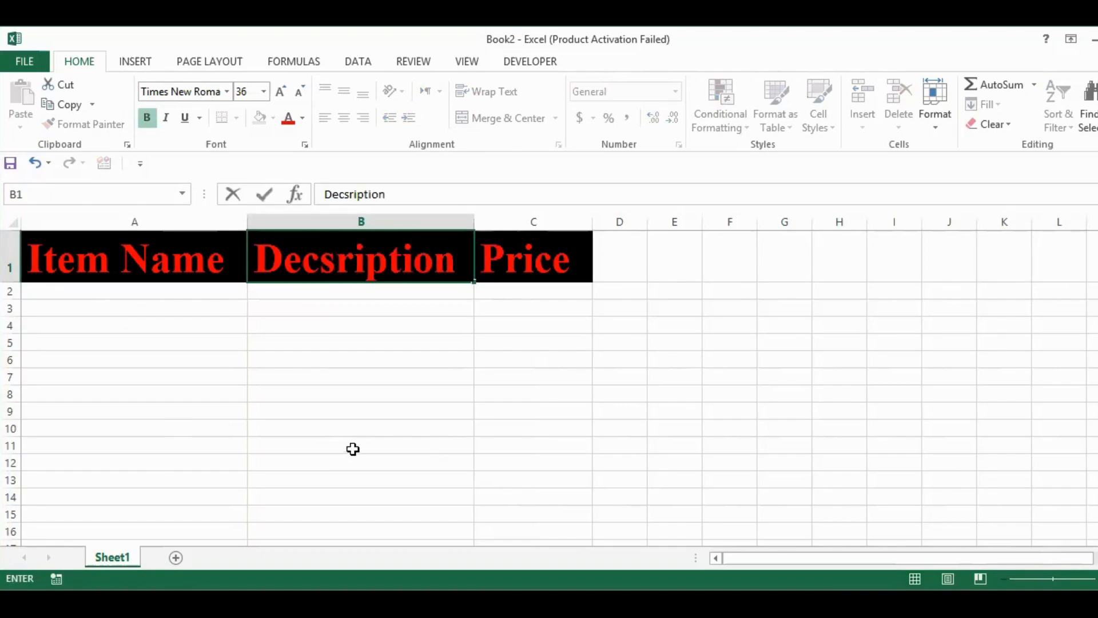
{"action": "left_click", "coordinate": [352, 449]}
Enter "choclate snickers" as the first item name in cell A2
{"action": "left_click", "coordinate": [111, 294]}
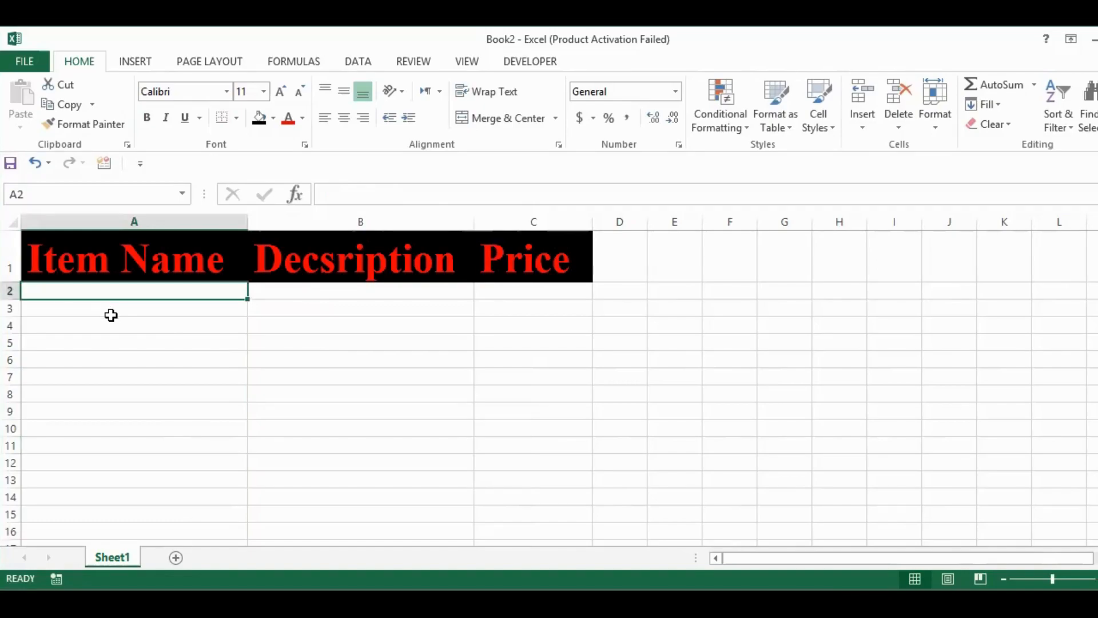
{"action": "type", "text": "choclate"}
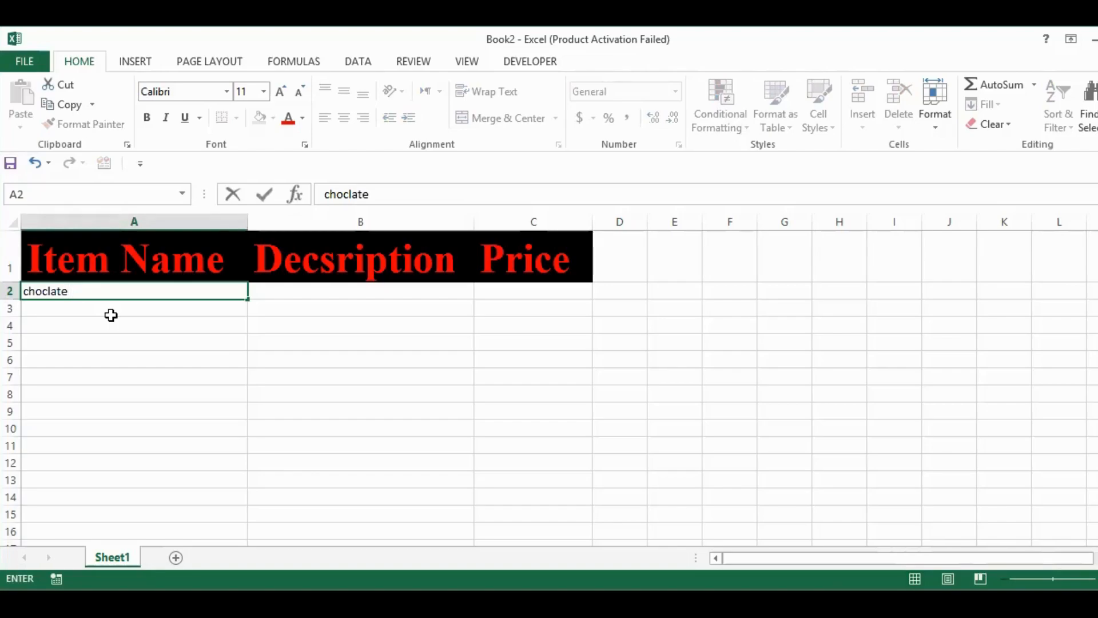
{"action": "type", "text": " si"}
{"action": "key", "text": "BackSpace"}
{"action": "type", "text": "nickers"}
{"action": "key", "text": "Tab"}
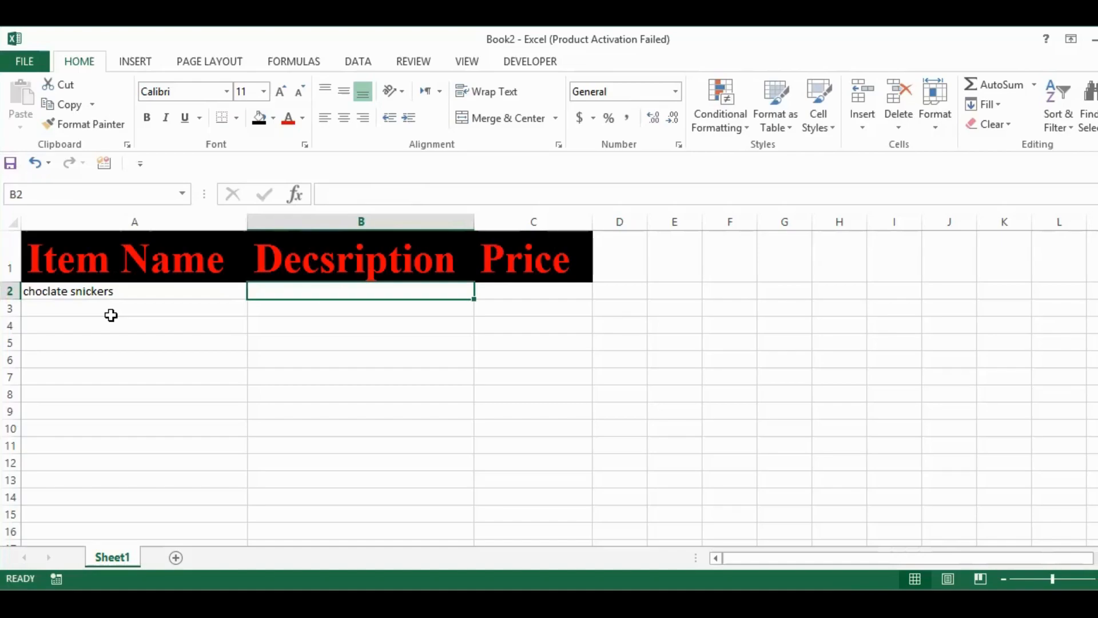
Enter "bells company" as the first item's description in cell B2
{"action": "type", "text": "co"}
{"action": "key", "text": "BackSpace"}
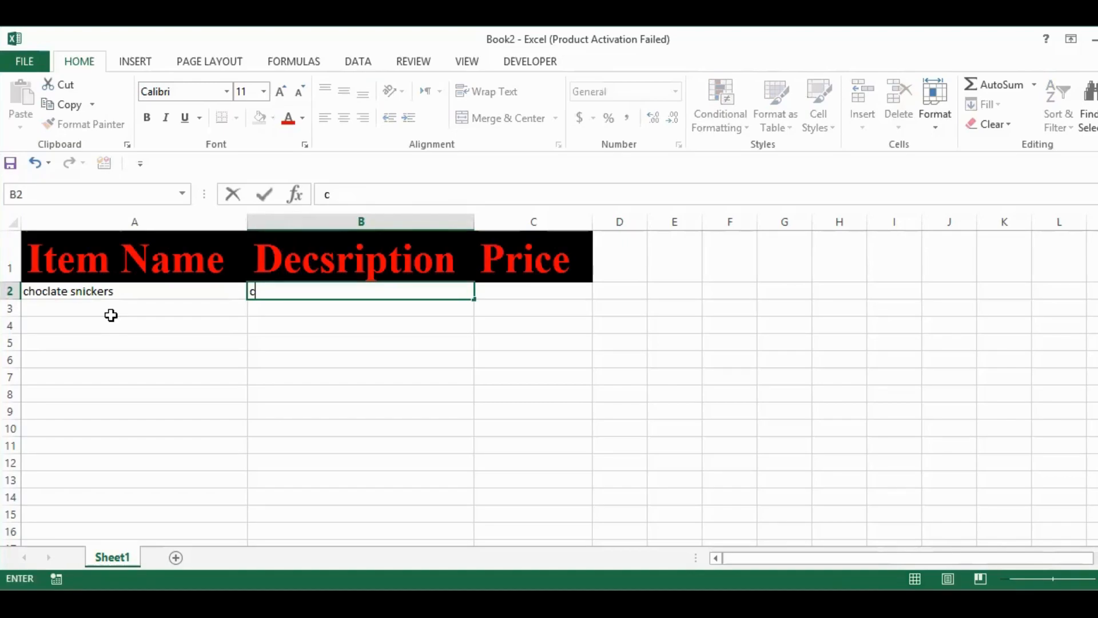
{"action": "type", "text": "omp"}
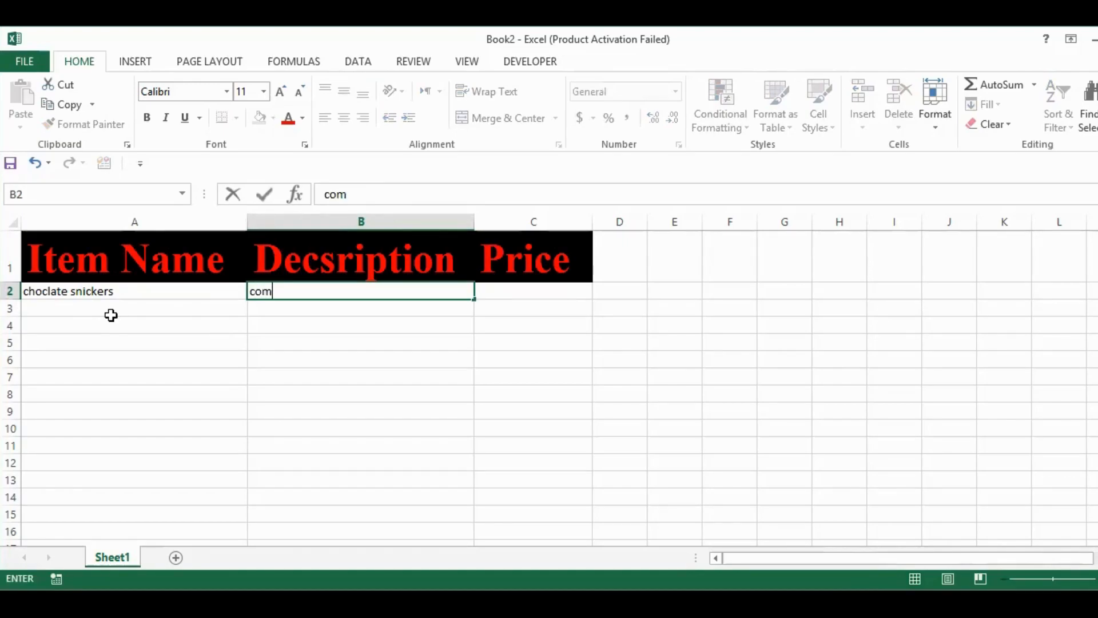
{"action": "key", "text": "BackSpace"}
{"action": "key", "text": "BackSpace"}
{"action": "key", "text": "BackSpace"}
{"action": "key", "text": "BackSpace"}
{"action": "type", "text": "bells company"}
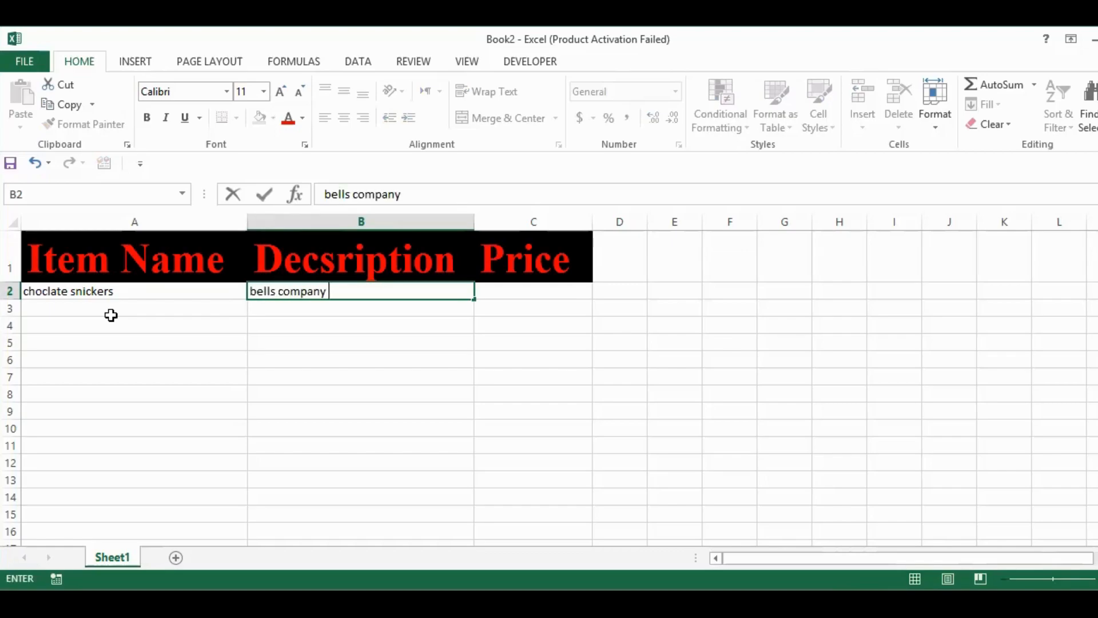
{"action": "key", "text": "Left"}
{"action": "key", "text": "Right"}
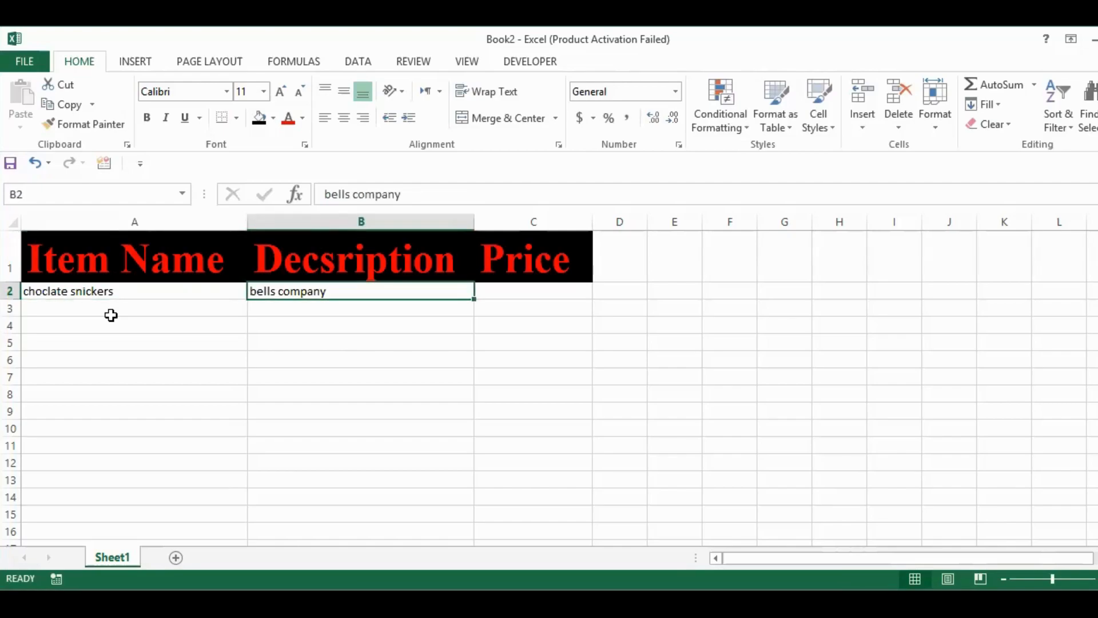
Insert the word "choco" into the B2 description so that it reads "bells choco company"
{"action": "double_click", "coordinate": [279, 293]}
{"action": "double_click", "coordinate": [283, 293]}
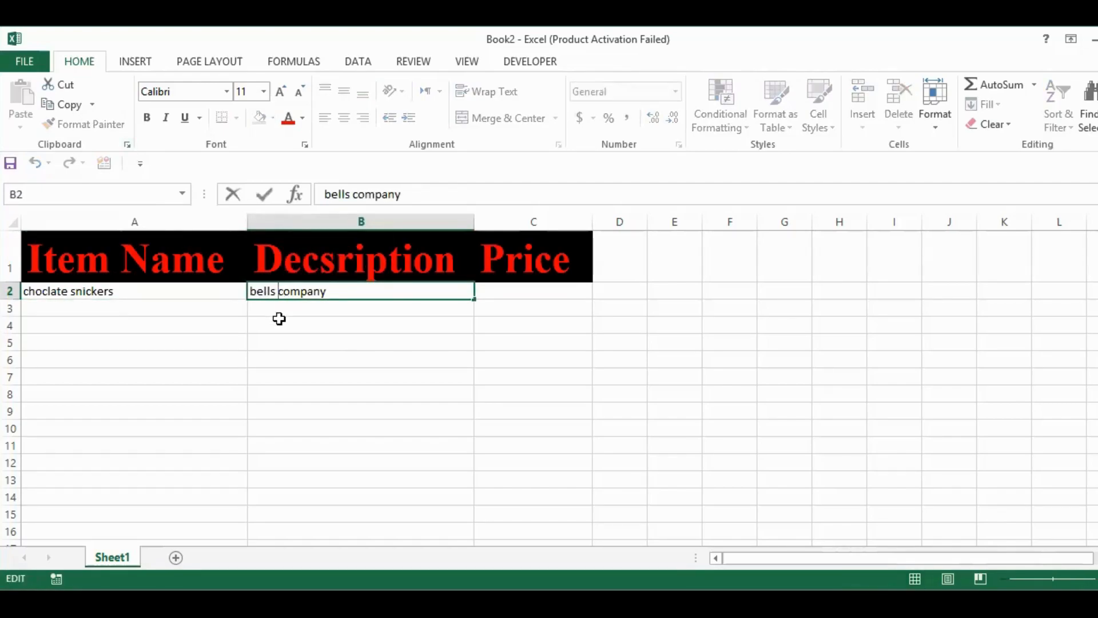
{"action": "type", "text": "choco"}
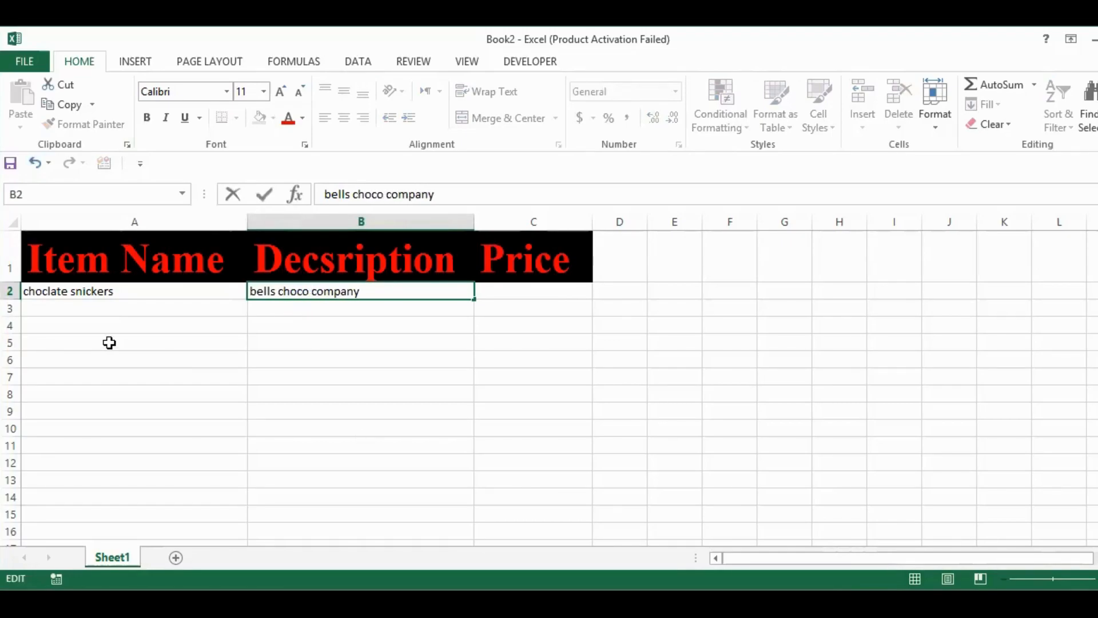
{"action": "left_click", "coordinate": [103, 305]}
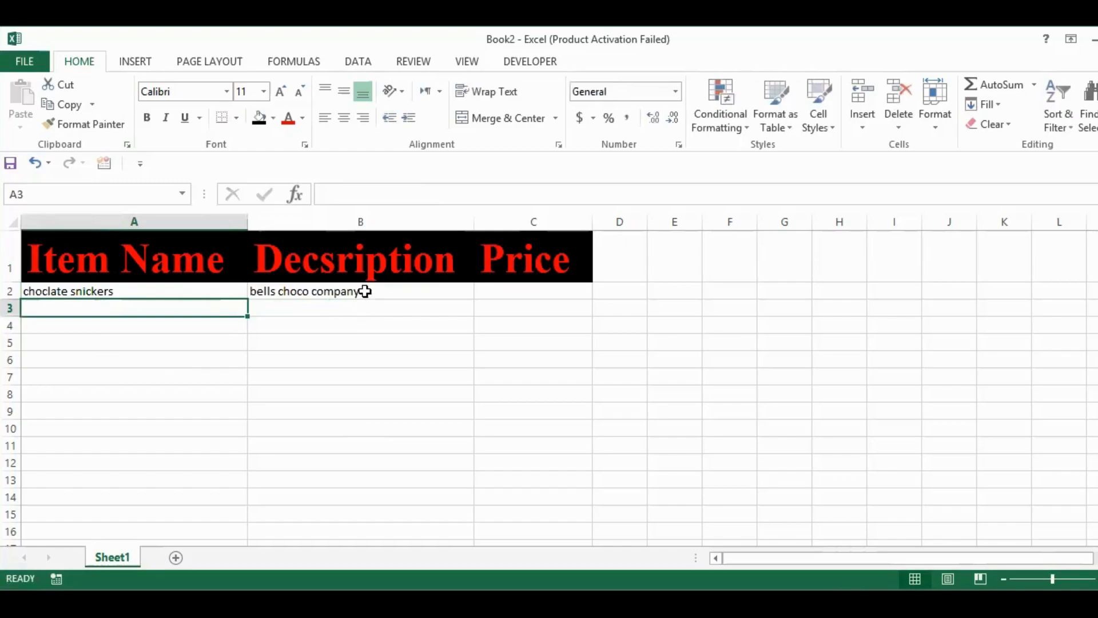
Enter 2 as the price of the first item in cell C2
{"action": "left_click", "coordinate": [363, 292]}
{"action": "left_click", "coordinate": [523, 293]}
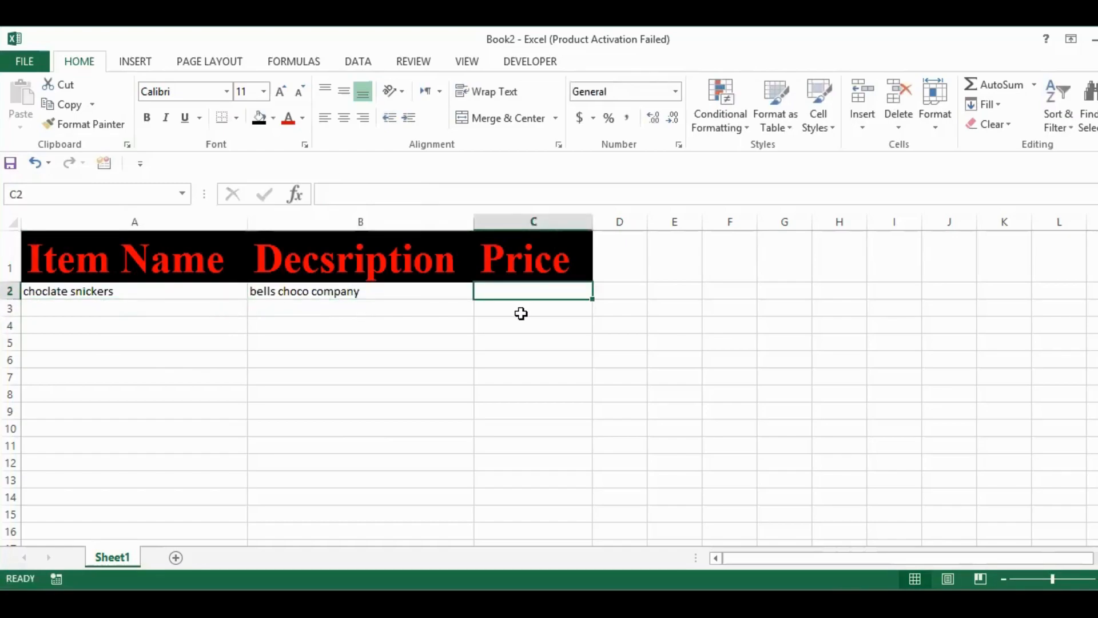
{"action": "type", "text": "2"}
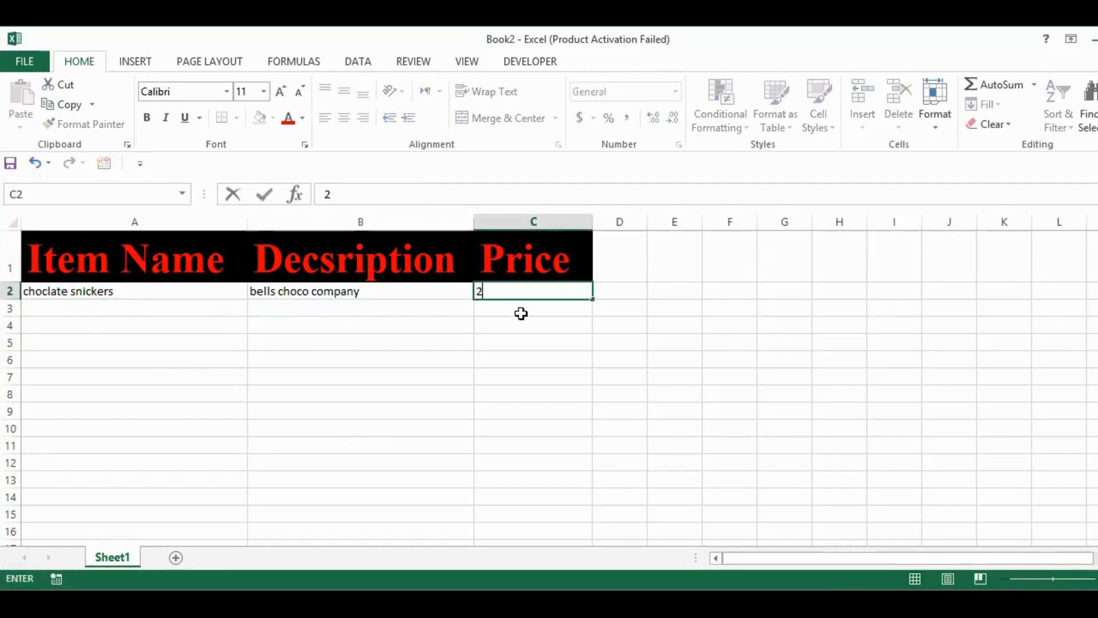
{"action": "key", "text": "Return"}
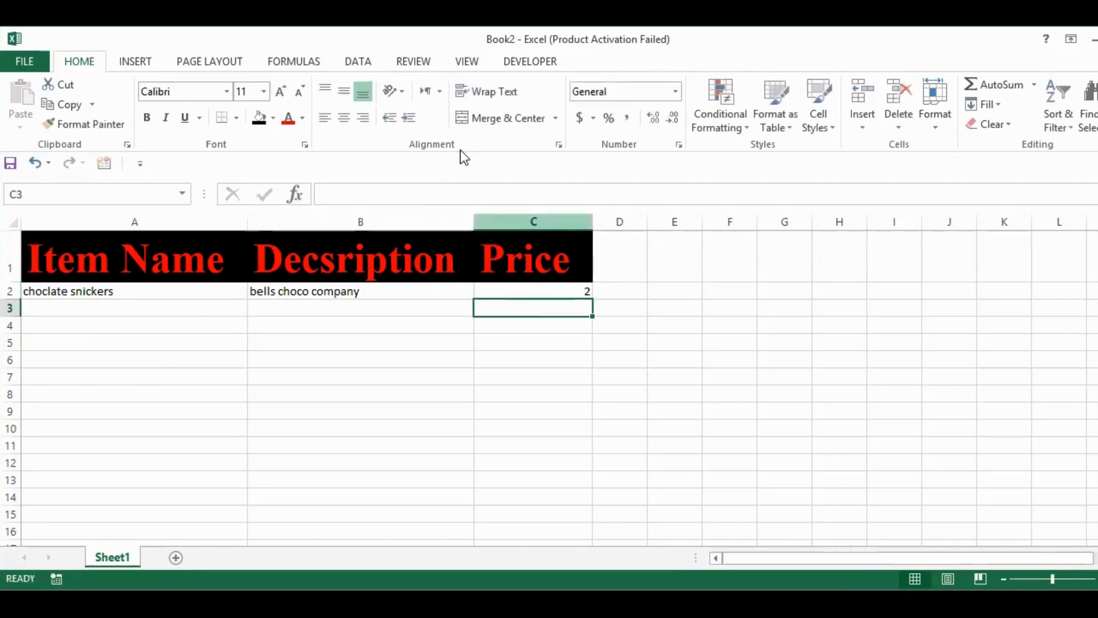
Enter "mango juice" as the second item name in cell A3
{"action": "left_click", "coordinate": [113, 309]}
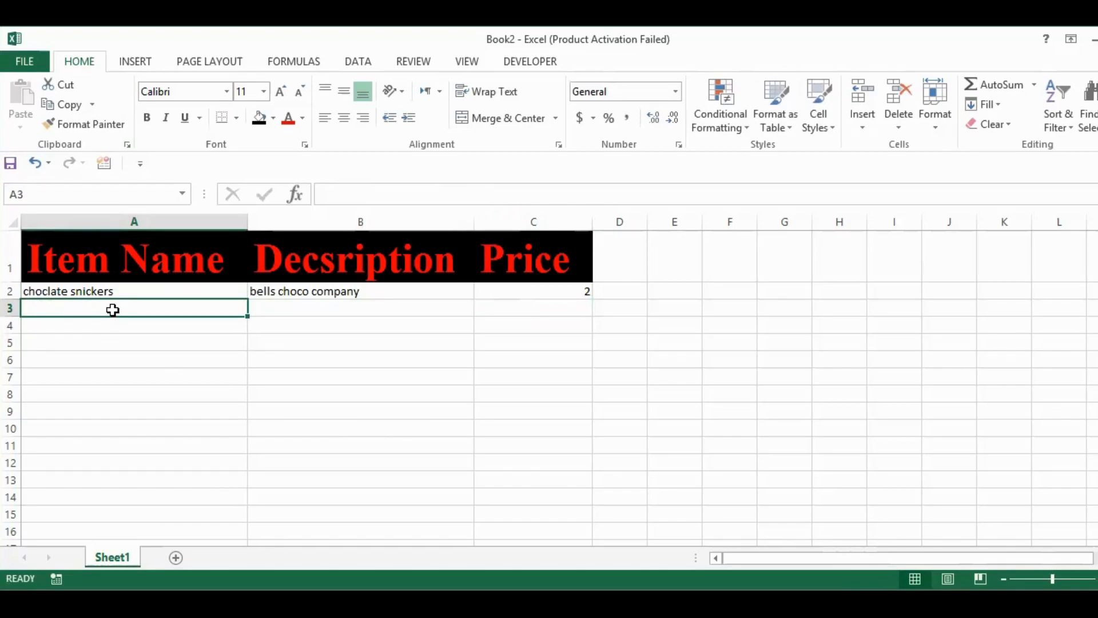
{"action": "type", "text": "mango"}
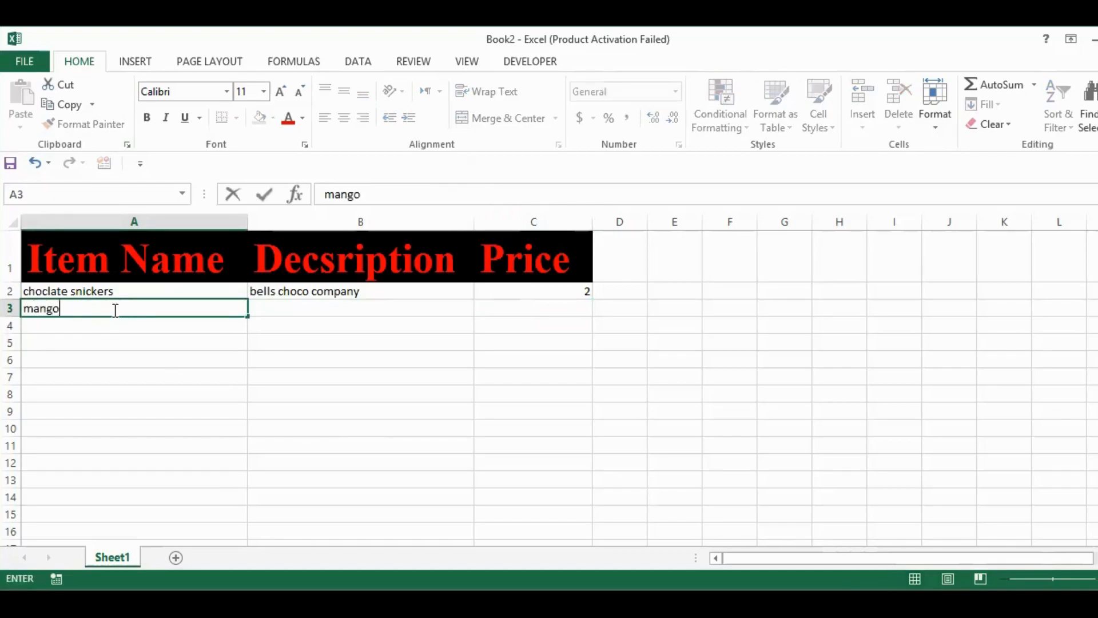
{"action": "type", "text": " juice"}
{"action": "key", "text": "Tab"}
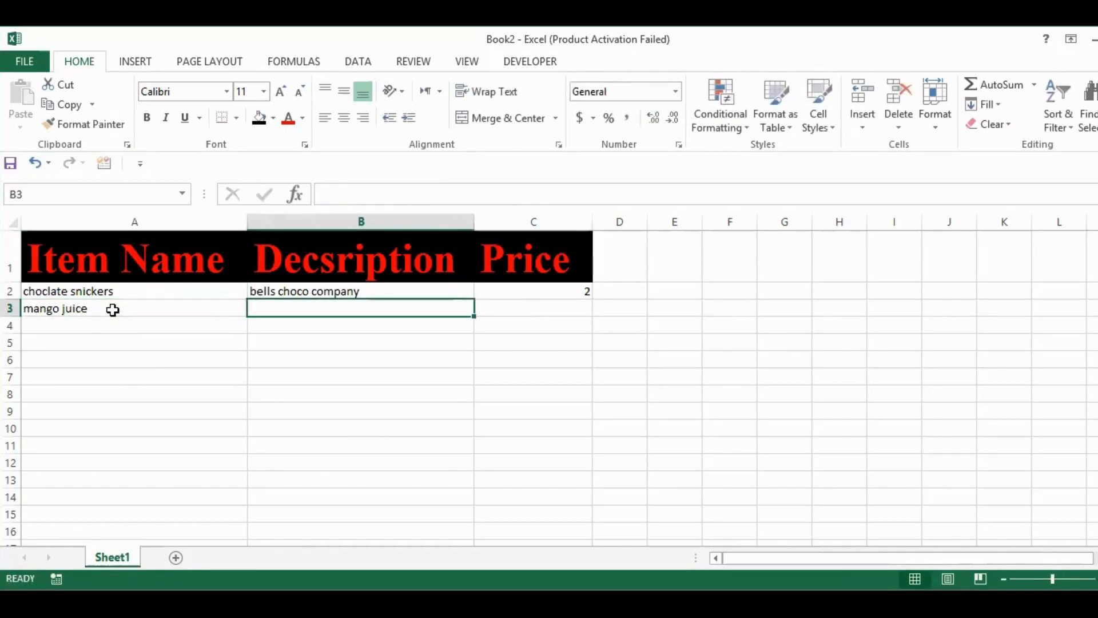
Enter "fanta soft drinks" as the description of the mango juice in cell B3
{"action": "type", "text": "fat"}
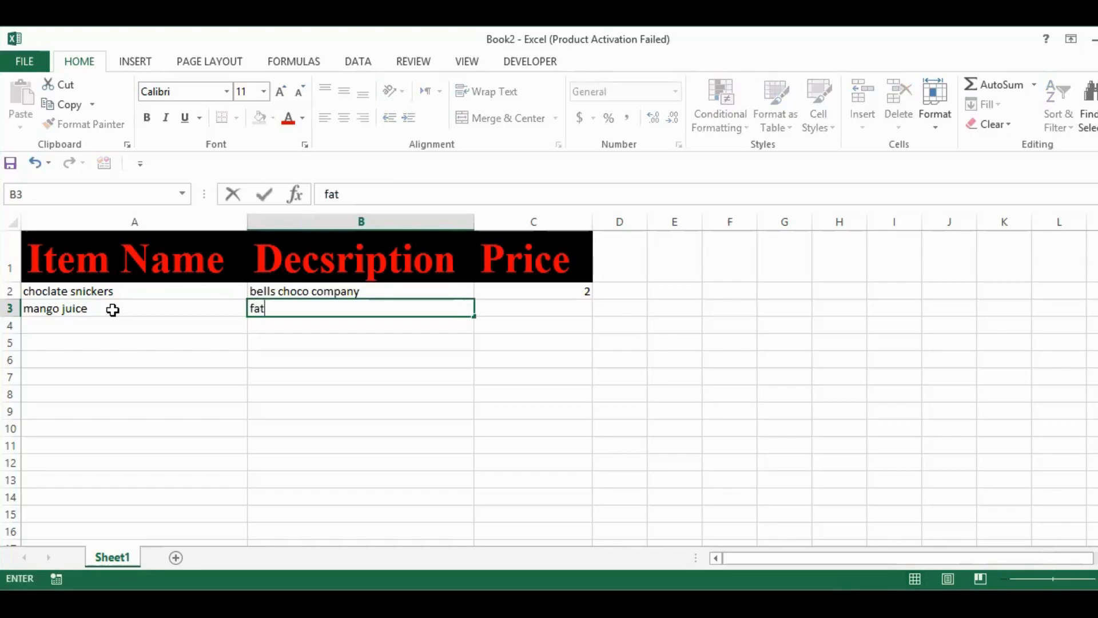
{"action": "key", "text": "BackSpace"}
{"action": "type", "text": "nta soft drin"}
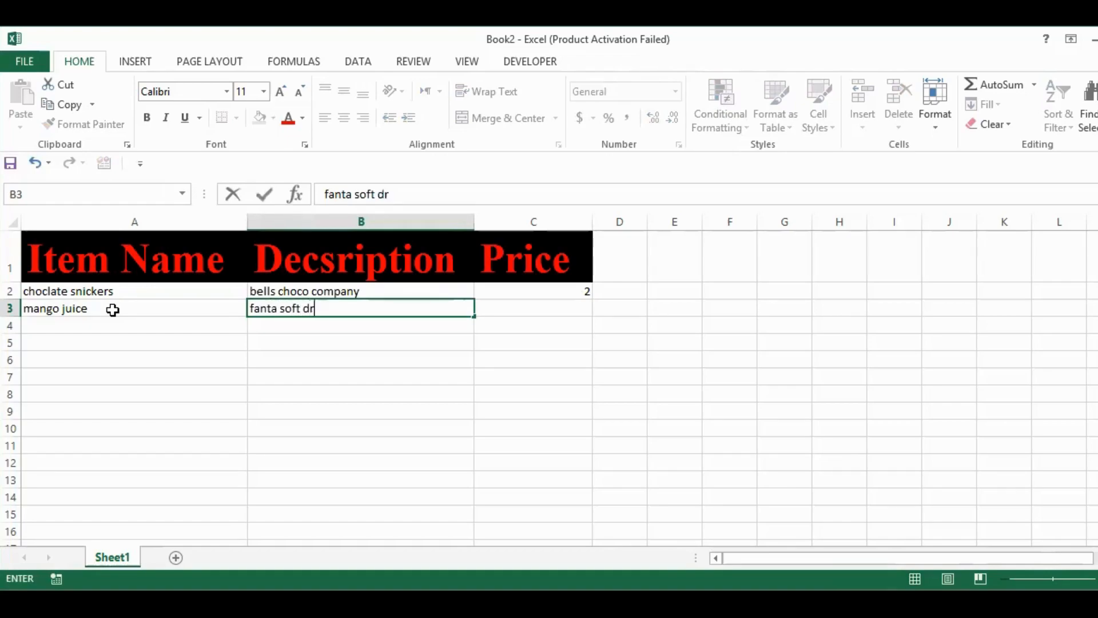
{"action": "key", "text": "BackSpace"}
{"action": "type", "text": "inks"}
Enter 0.7 as the price of the mango juice in cell C3
{"action": "left_click", "coordinate": [526, 311]}
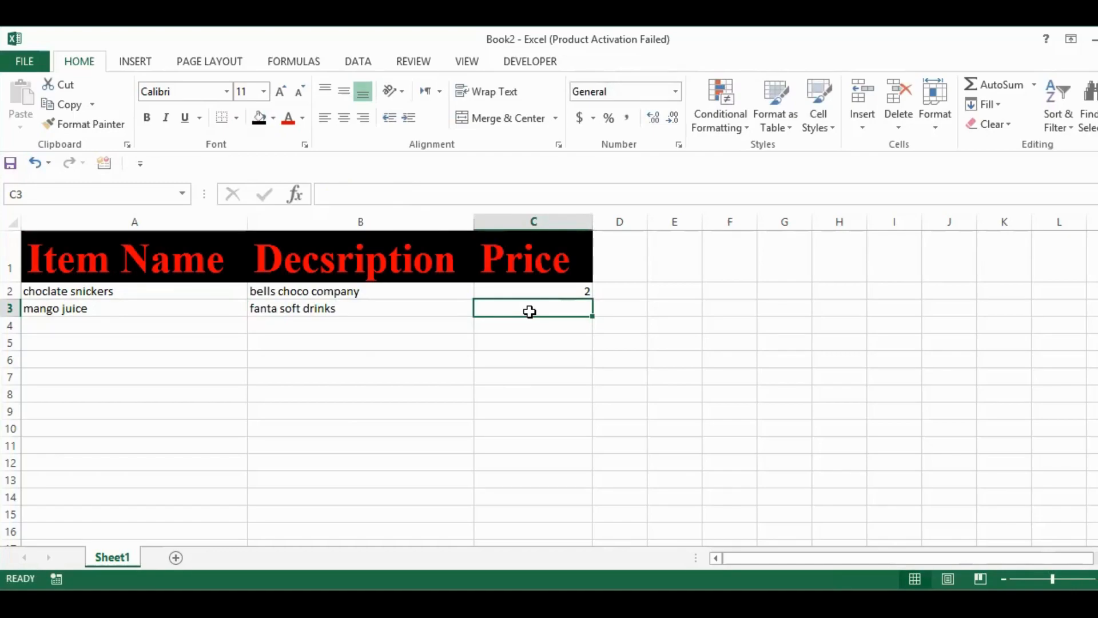
{"action": "type", "text": ".70"}
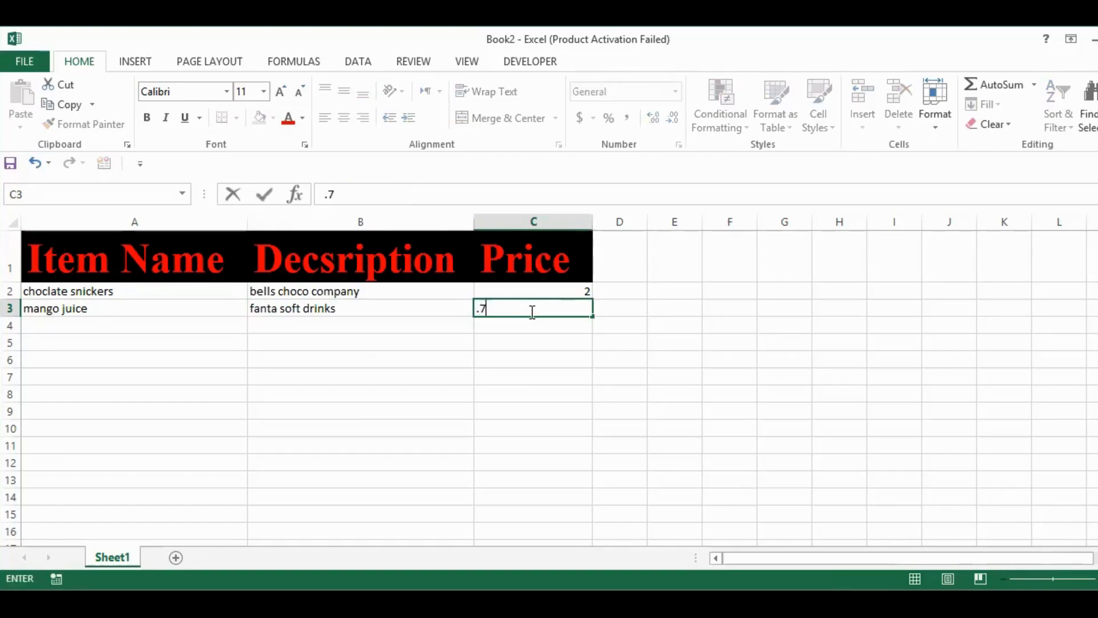
{"action": "key", "text": "Return"}
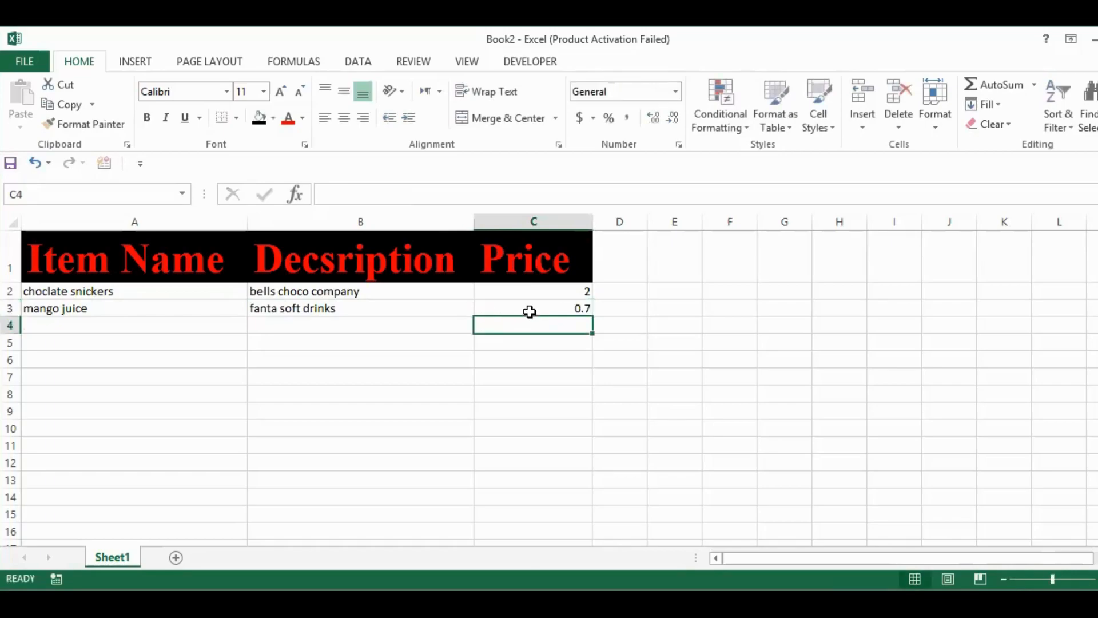
Append 200ml to the mango juice item name in cell A3 so it reads "mango juice 200ml"
{"action": "left_click", "coordinate": [169, 306]}
{"action": "double_click", "coordinate": [170, 307]}
{"action": "type", "text": "200ml"}
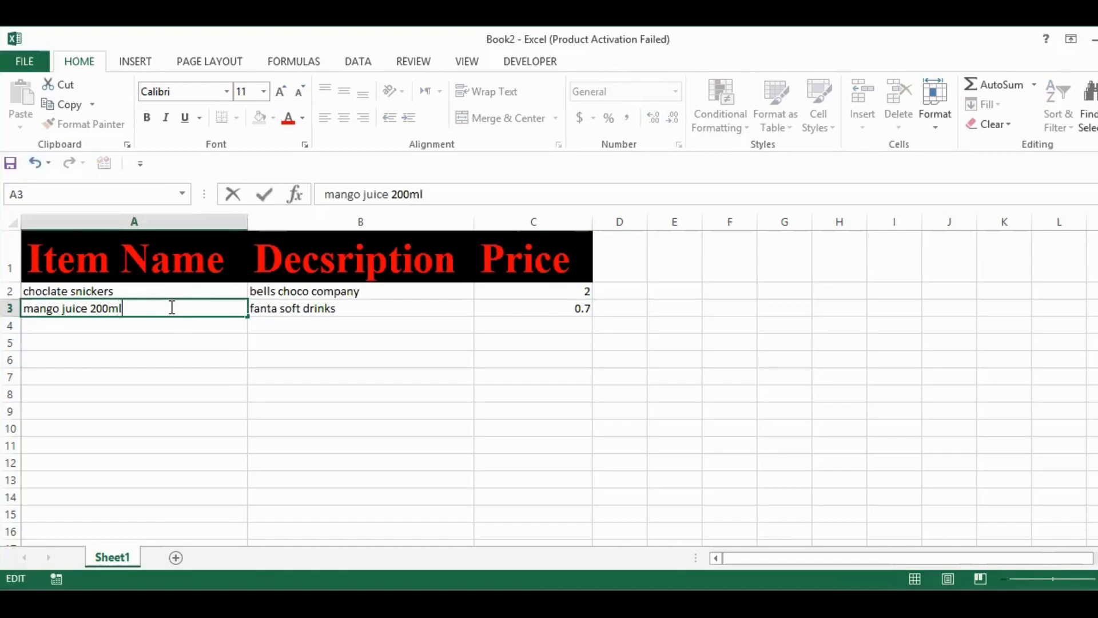
{"action": "left_click", "coordinate": [158, 410]}
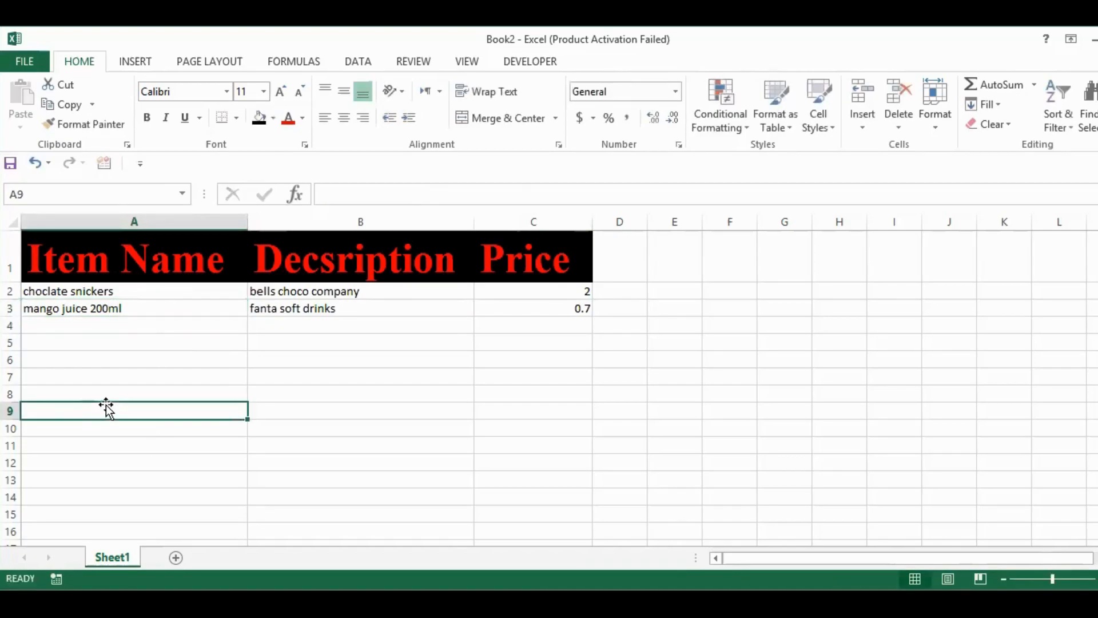
Enter "bic pen" as the third item name in cell A4
{"action": "left_click", "coordinate": [45, 328]}
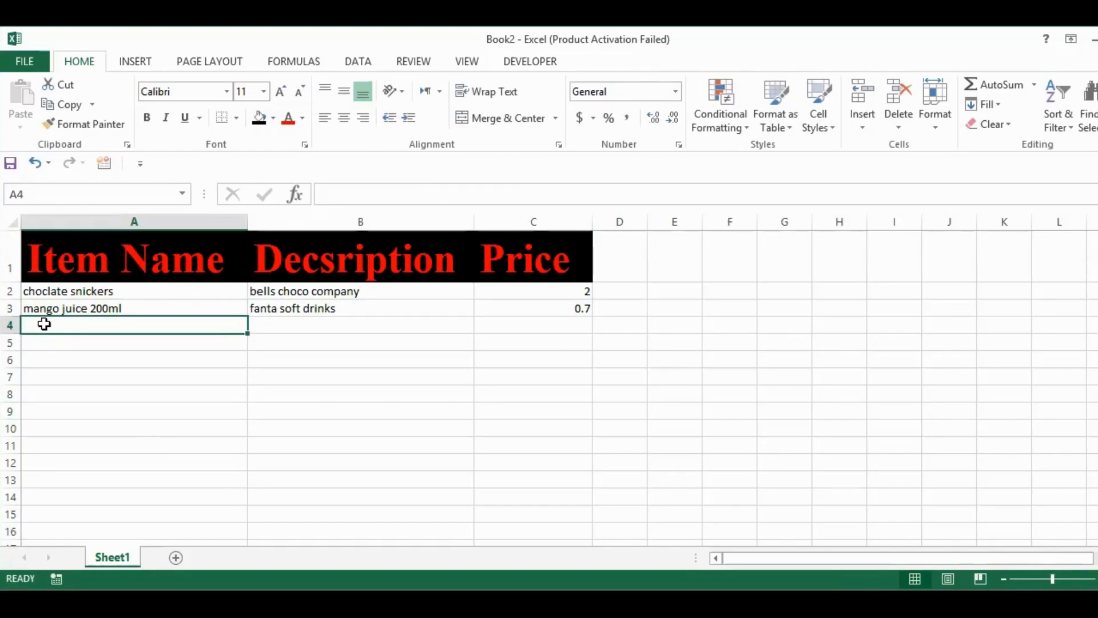
{"action": "type", "text": "pen"}
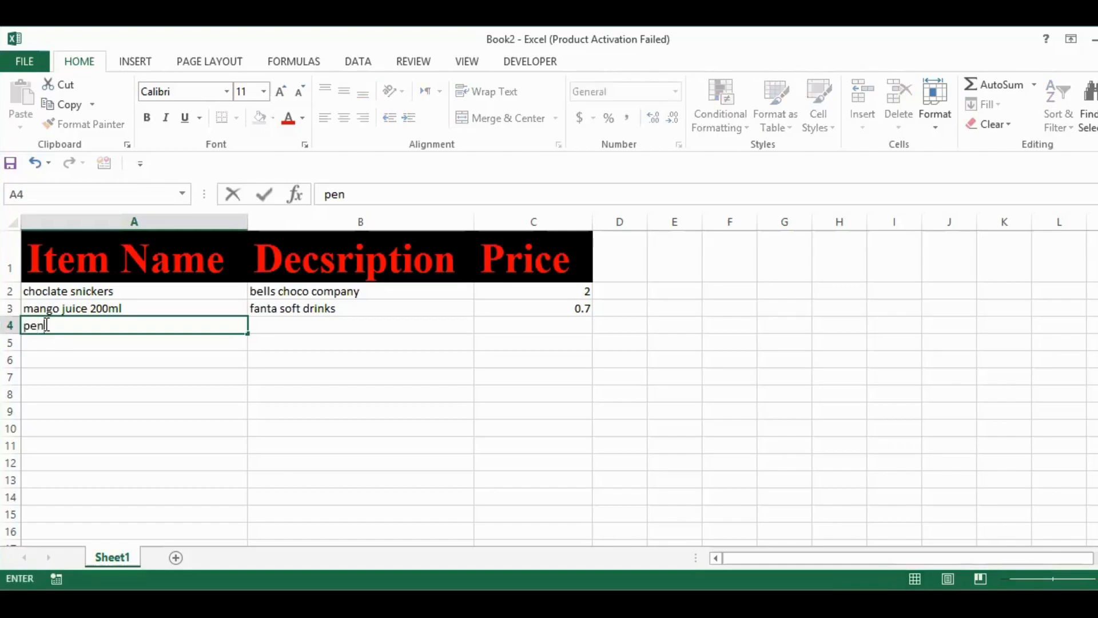
{"action": "left_click", "coordinate": [46, 325]}
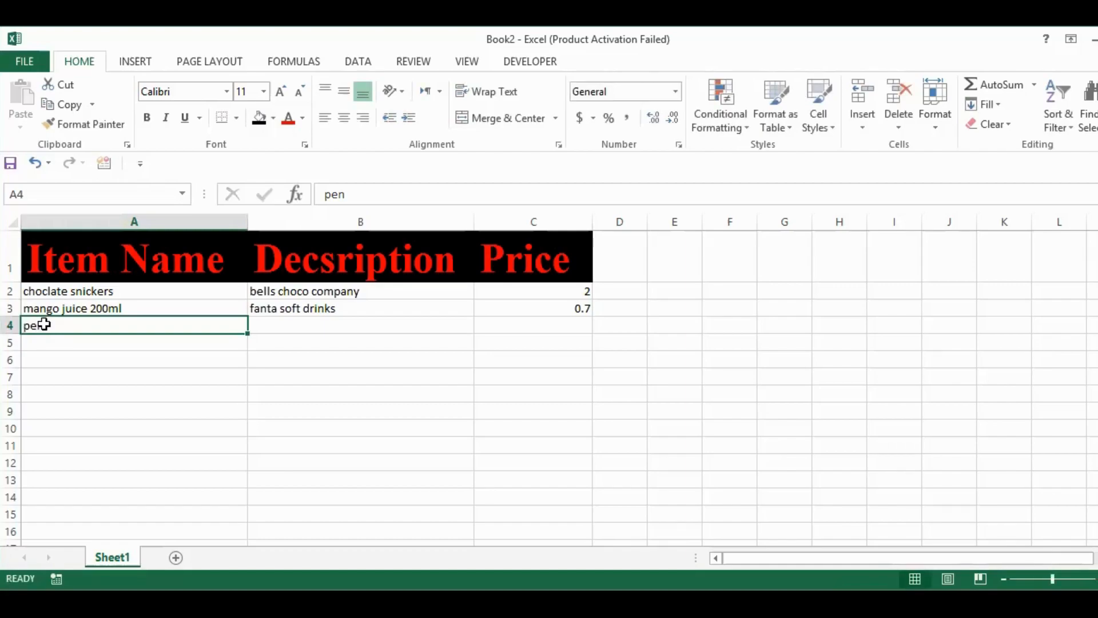
{"action": "type", "text": "bi"}
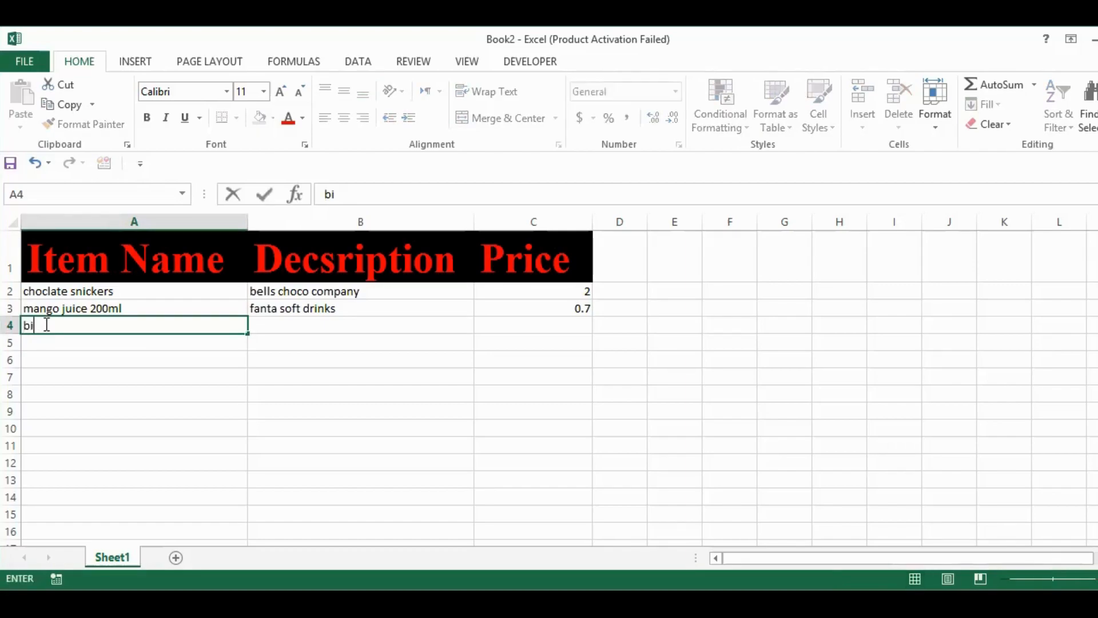
{"action": "type", "text": "c pen"}
{"action": "key", "text": "Tab"}
Enter "bic pro" as the description of the bic pen in cell B4 and 0.2 as its price in cell C4
{"action": "type", "text": "b"}
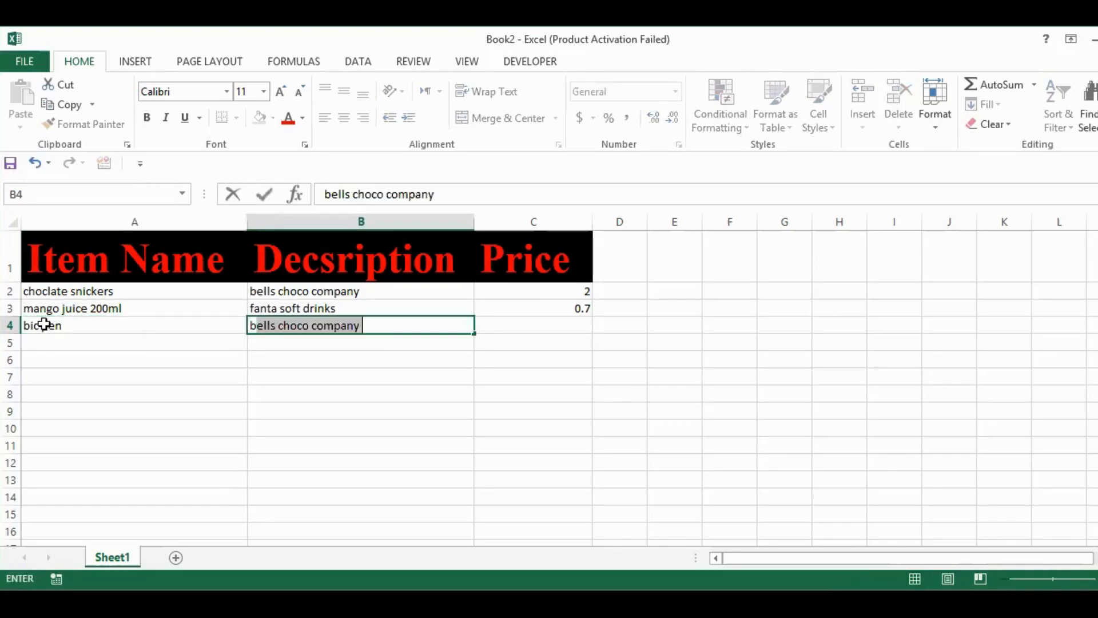
{"action": "type", "text": "ic pro"}
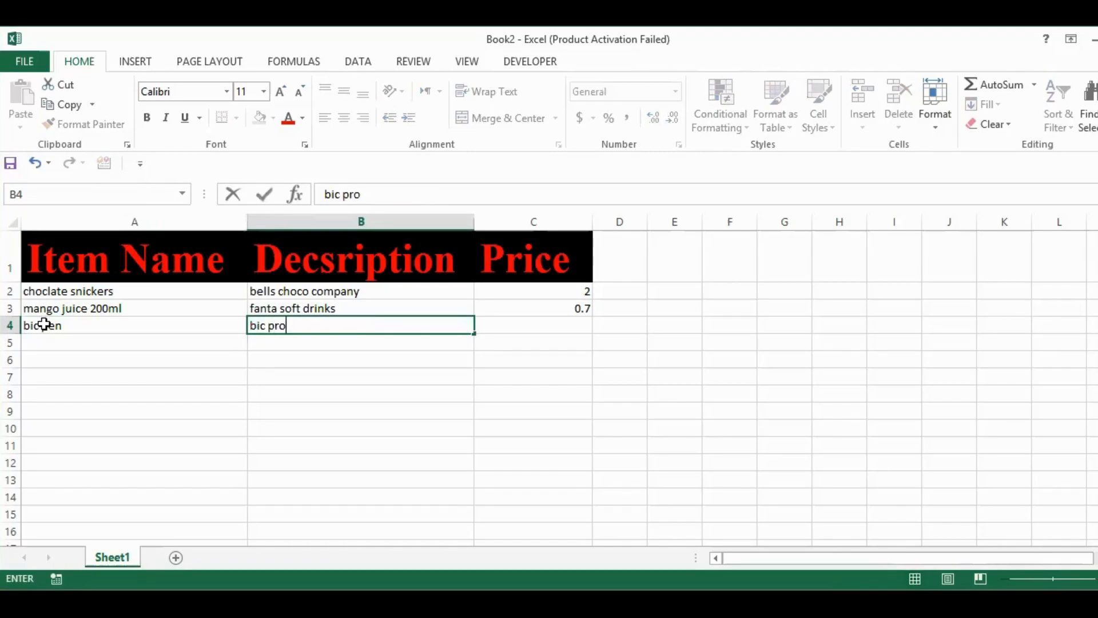
{"action": "key", "text": "Tab"}
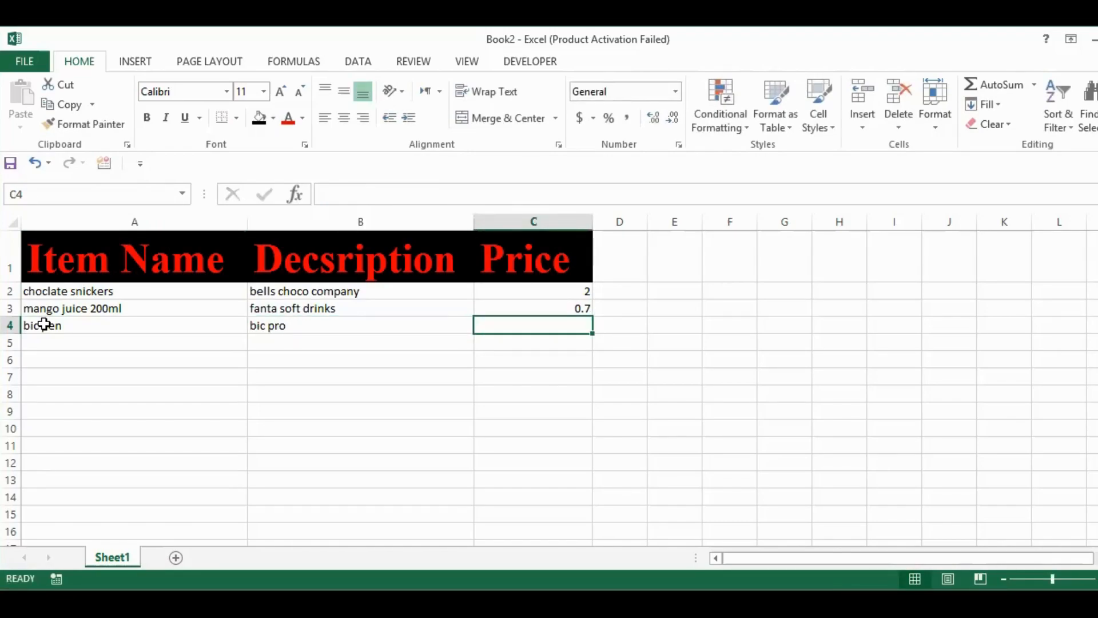
{"action": "type", "text": "0.2"}
{"action": "key", "text": "Return"}
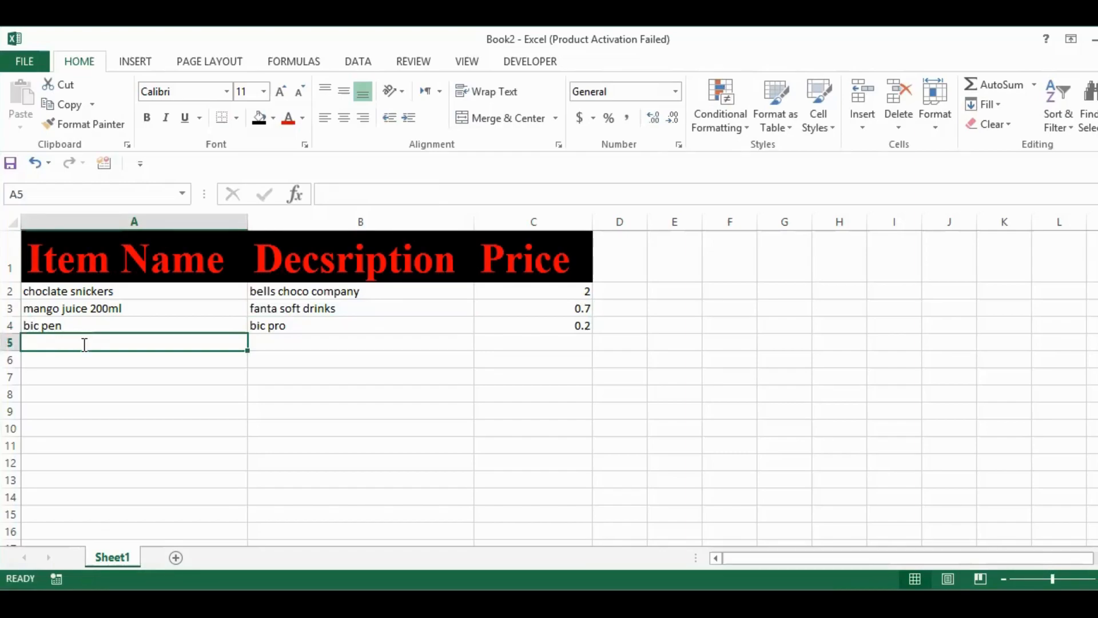
Enter "mineral water" as the fourth item name in cell A5
{"action": "type", "text": "ate"}
{"action": "key", "text": "BackSpace"}
{"action": "key", "text": "BackSpace"}
{"action": "key", "text": "BackSpace"}
{"action": "type", "text": "mineral wate"}
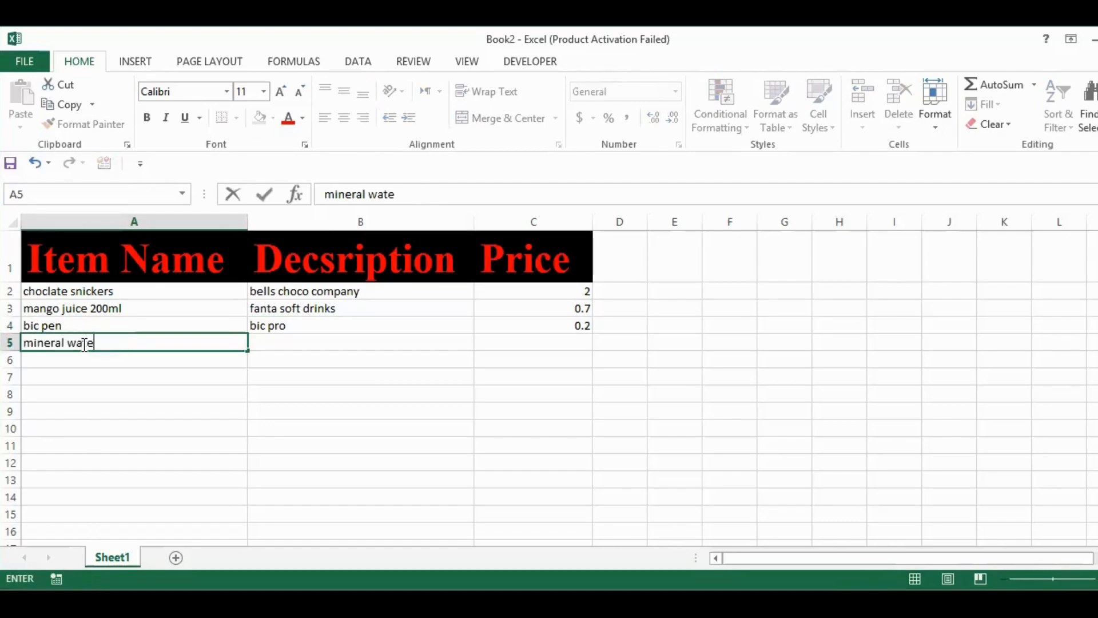
{"action": "type", "text": "r"}
{"action": "key", "text": "Tab"}
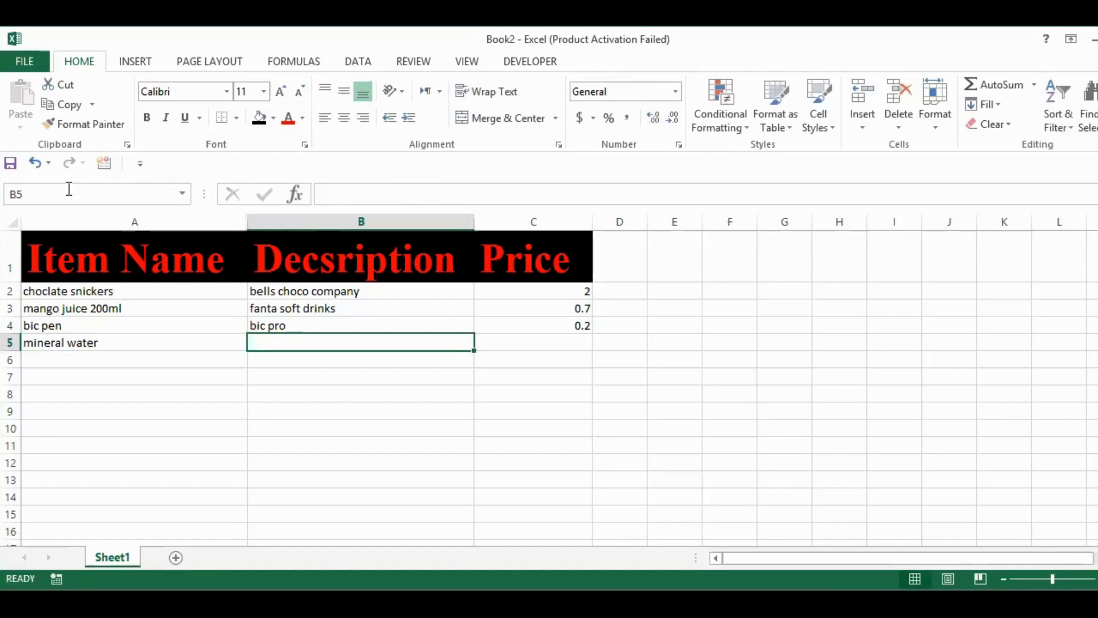
Append 500ml to the mineral water item name in cell A5 so it reads "mineral water 500ml"
{"action": "left_click", "coordinate": [143, 342]}
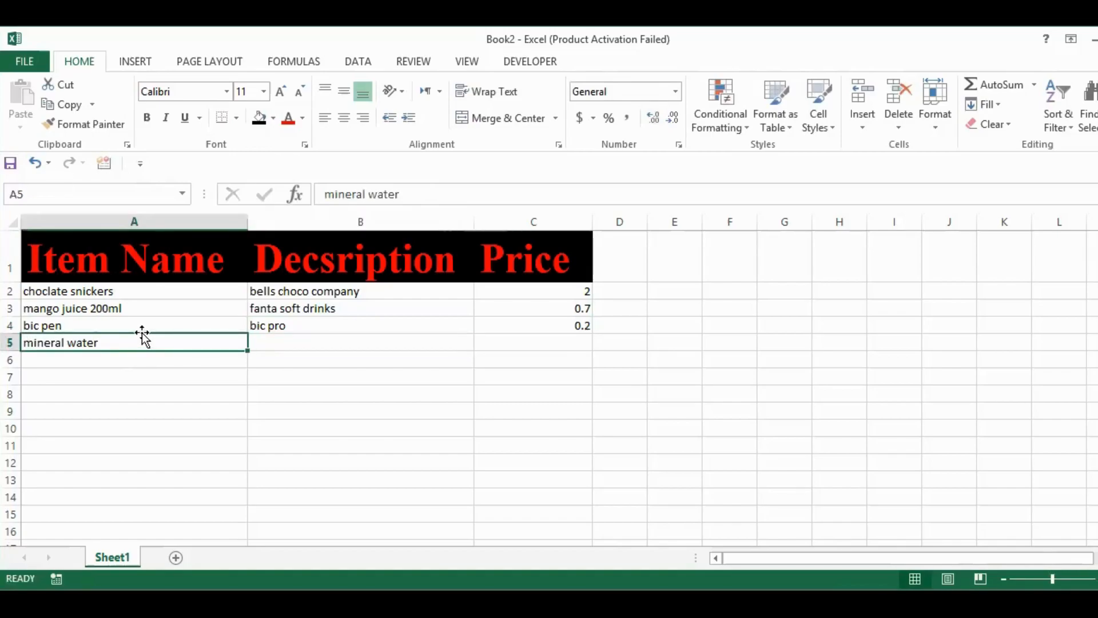
{"action": "double_click", "coordinate": [122, 341]}
{"action": "type", "text": "500ml"}
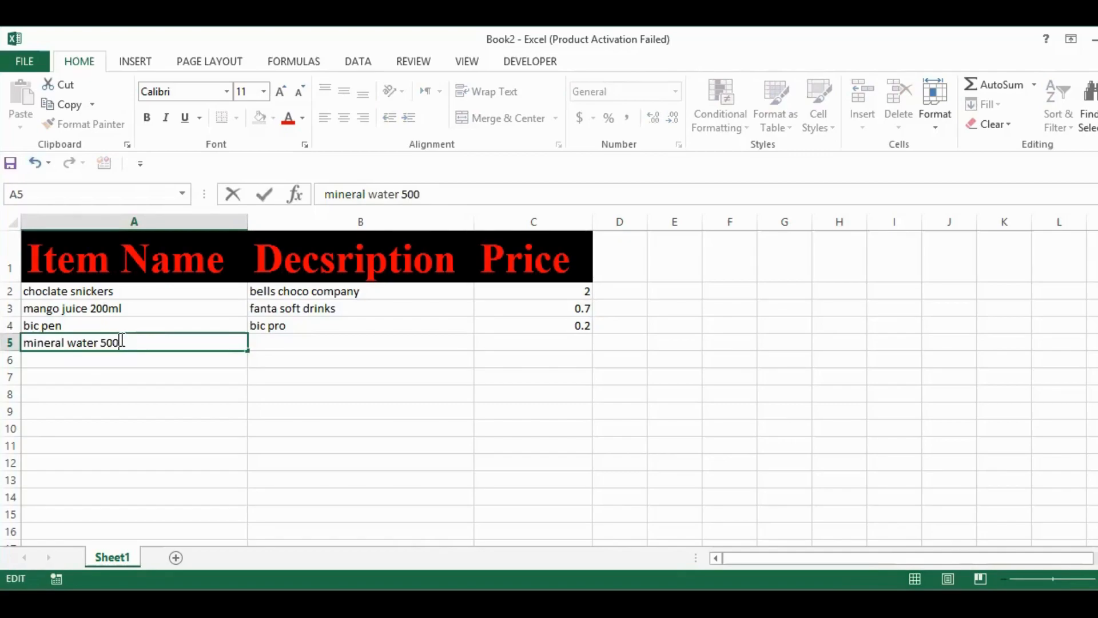
Enter "pure natural" as the description of the mineral water in cell B5 and 0.5 as its price in cell C5
{"action": "left_click", "coordinate": [310, 343]}
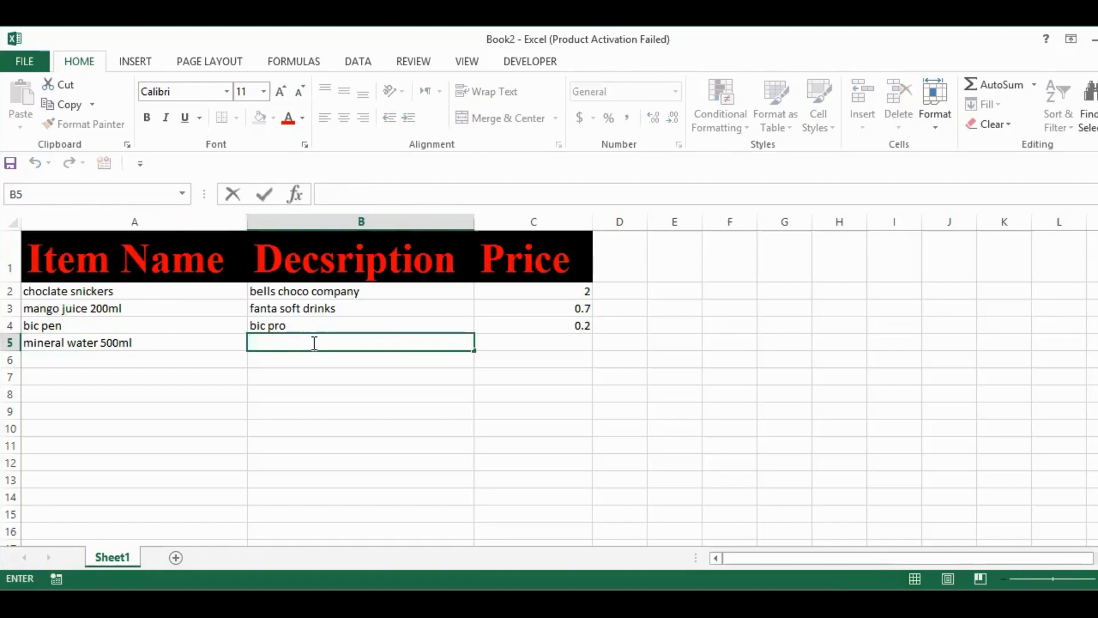
{"action": "type", "text": "pure natura"}
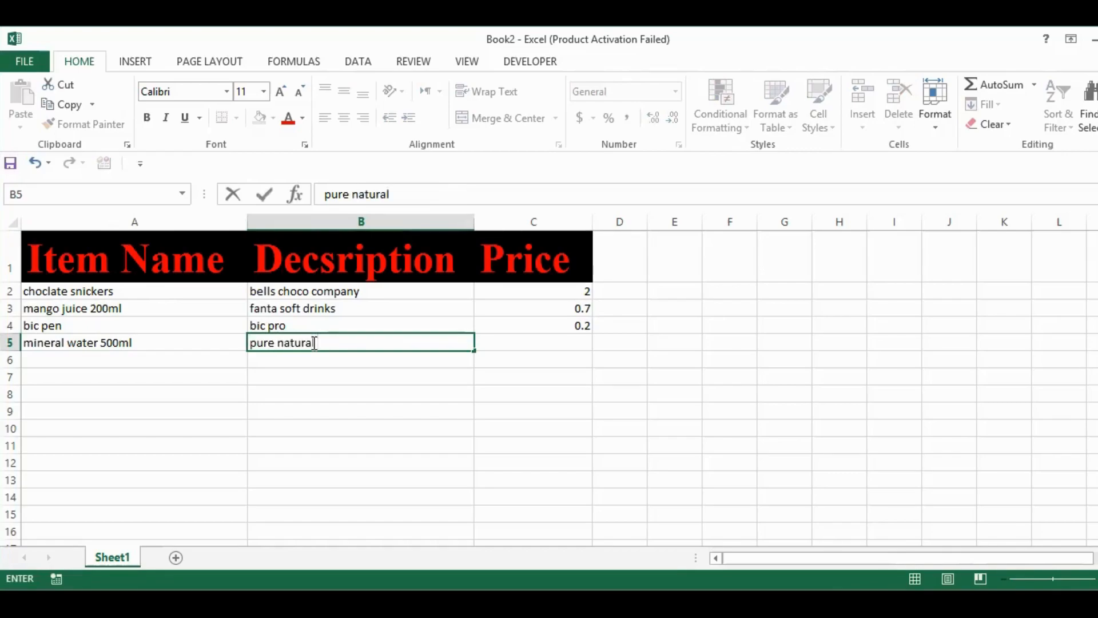
{"action": "type", "text": "l"}
{"action": "left_click", "coordinate": [555, 342]}
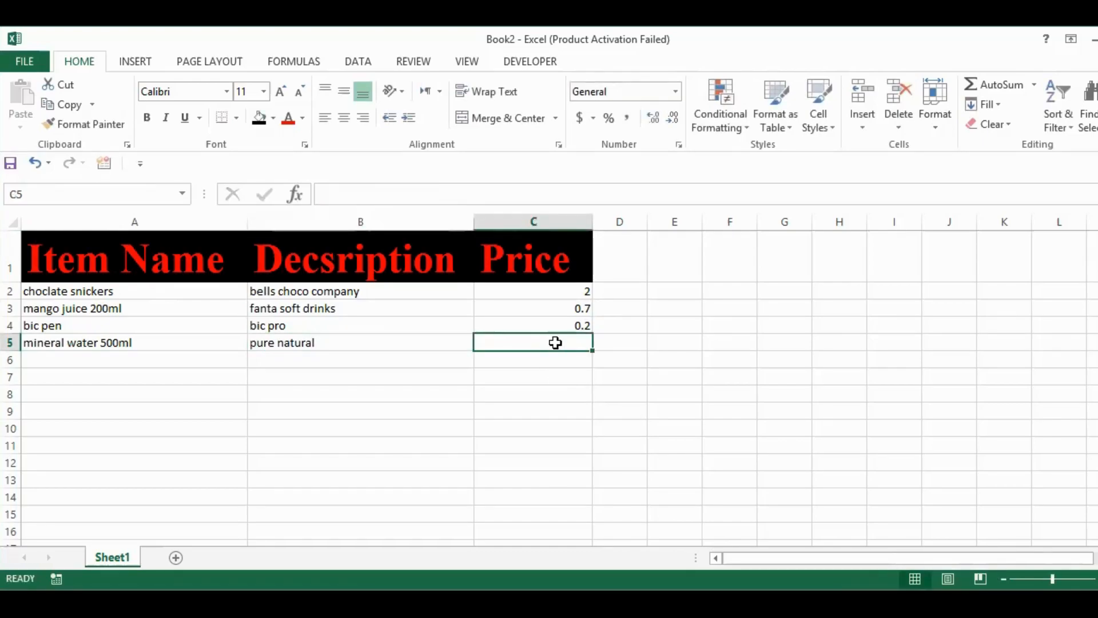
{"action": "type", "text": "0.5"}
{"action": "key", "text": "Return"}
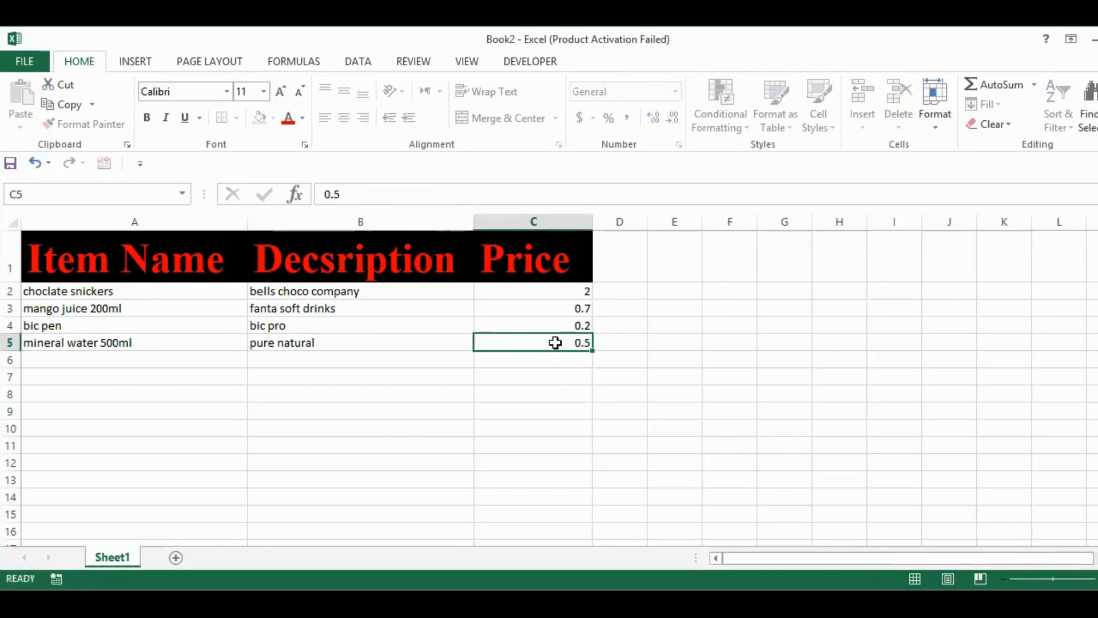
{"action": "left_click", "coordinate": [105, 362]}
{"action": "left_click", "coordinate": [410, 341]}
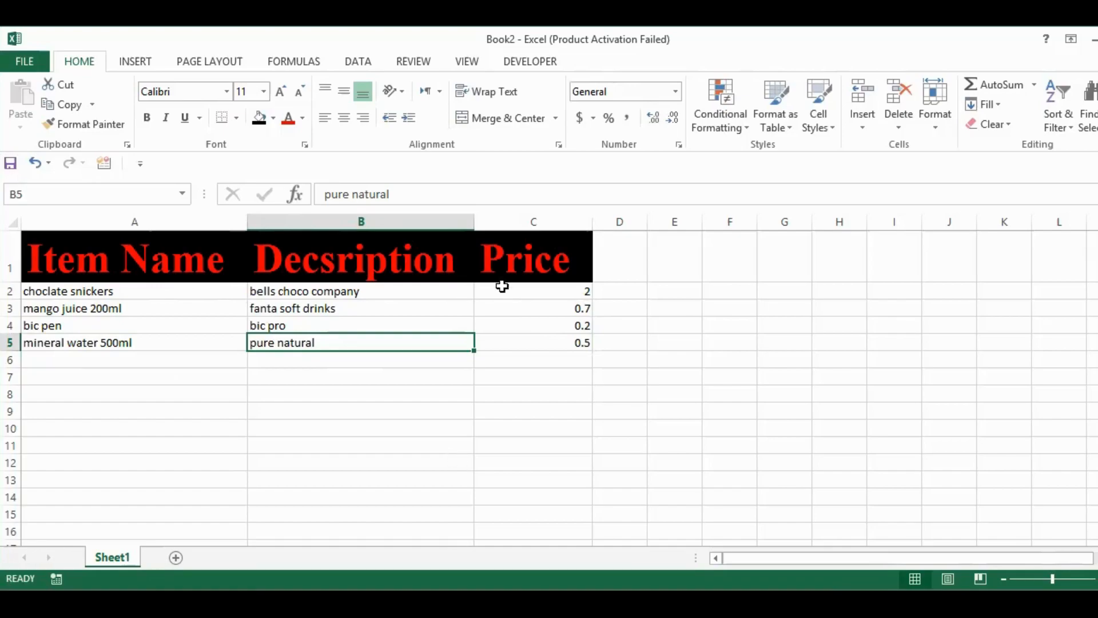
{"action": "left_click", "coordinate": [516, 257]}
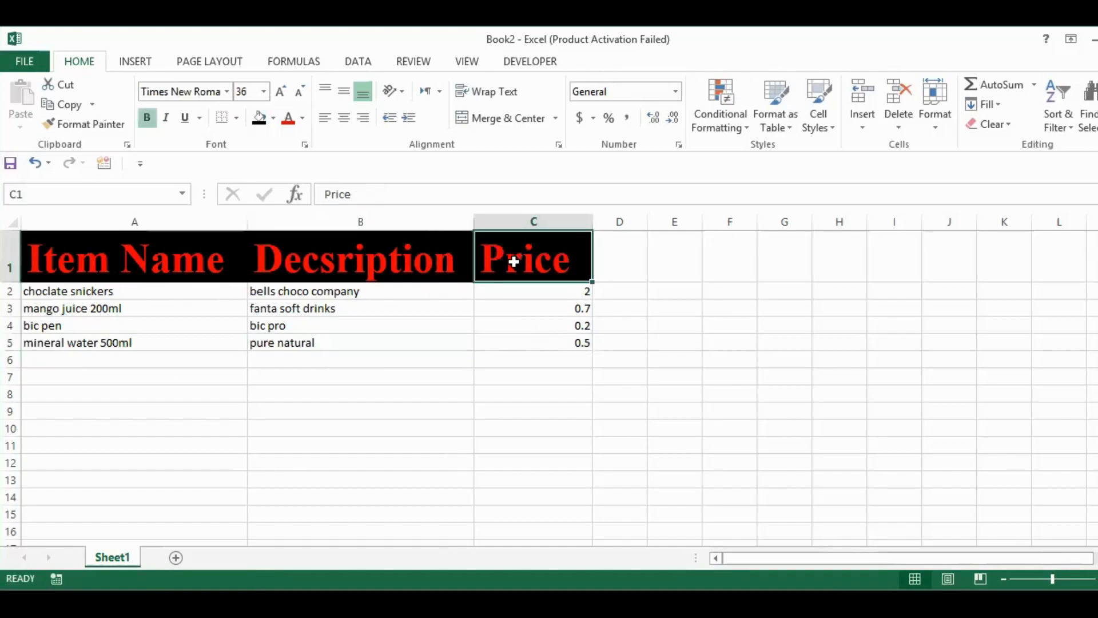
{"action": "left_click", "coordinate": [624, 251]}
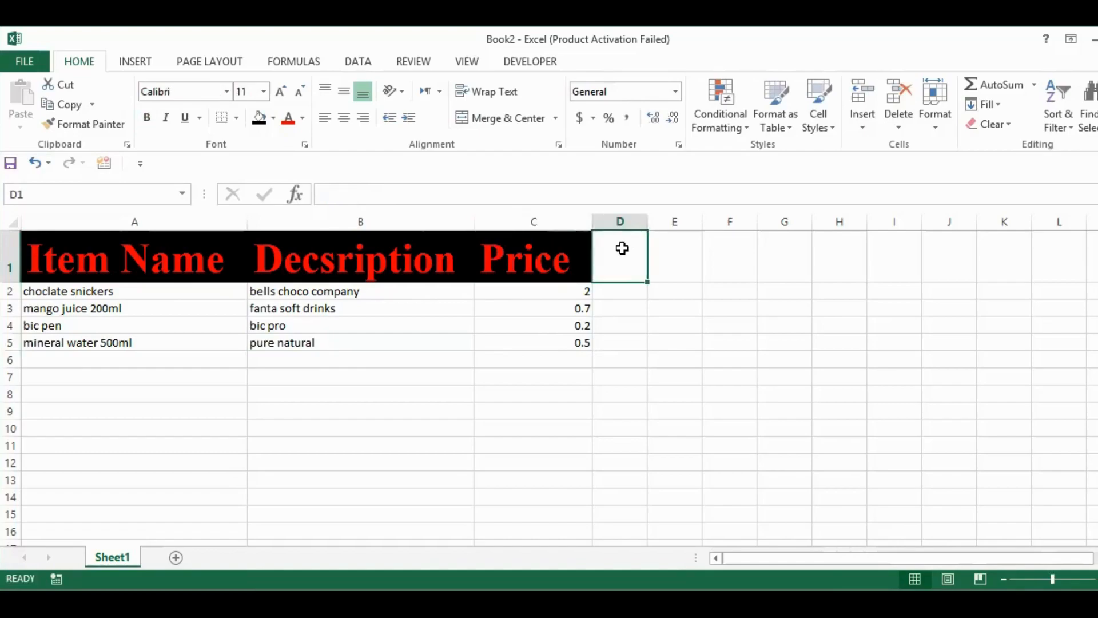
{"action": "right_click", "coordinate": [531, 255]}
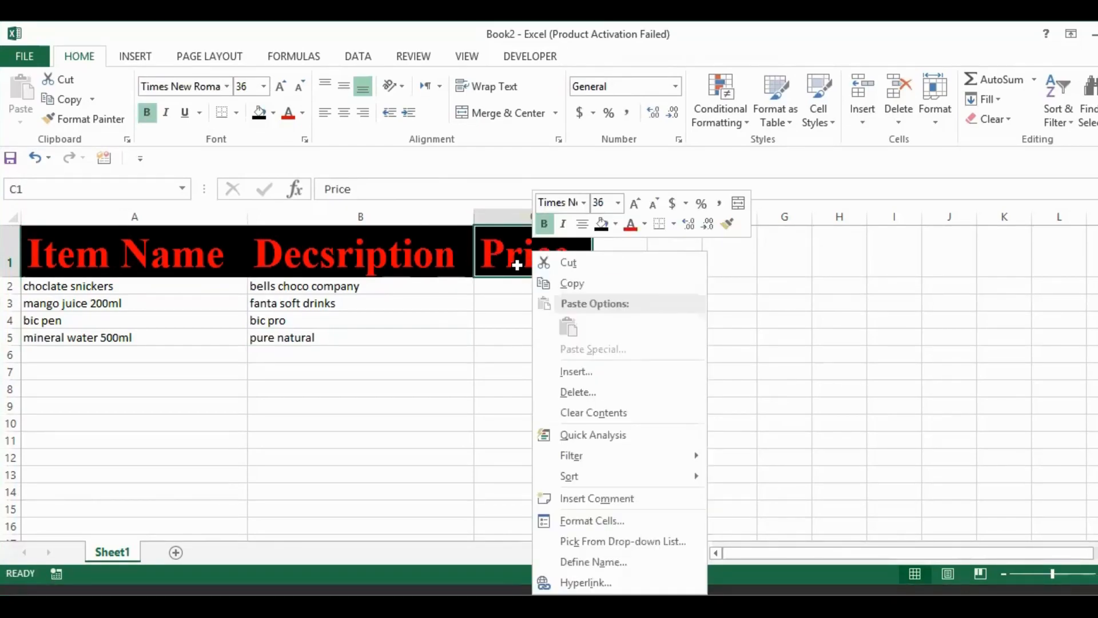
{"action": "right_click", "coordinate": [517, 265]}
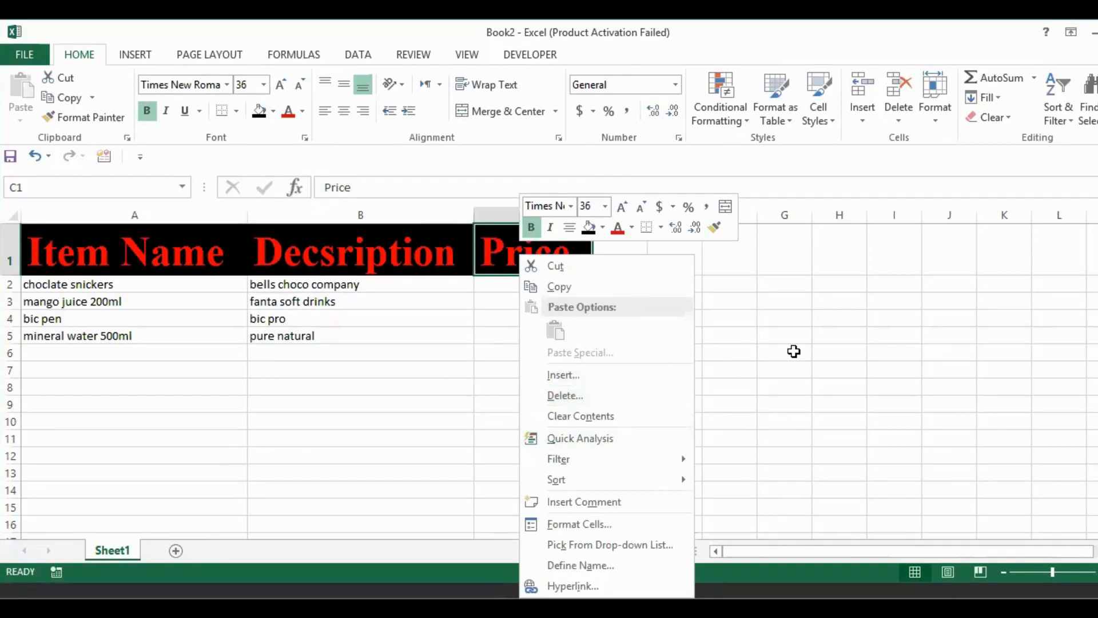
{"action": "left_click", "coordinate": [610, 245]}
{"action": "left_click", "coordinate": [620, 245]}
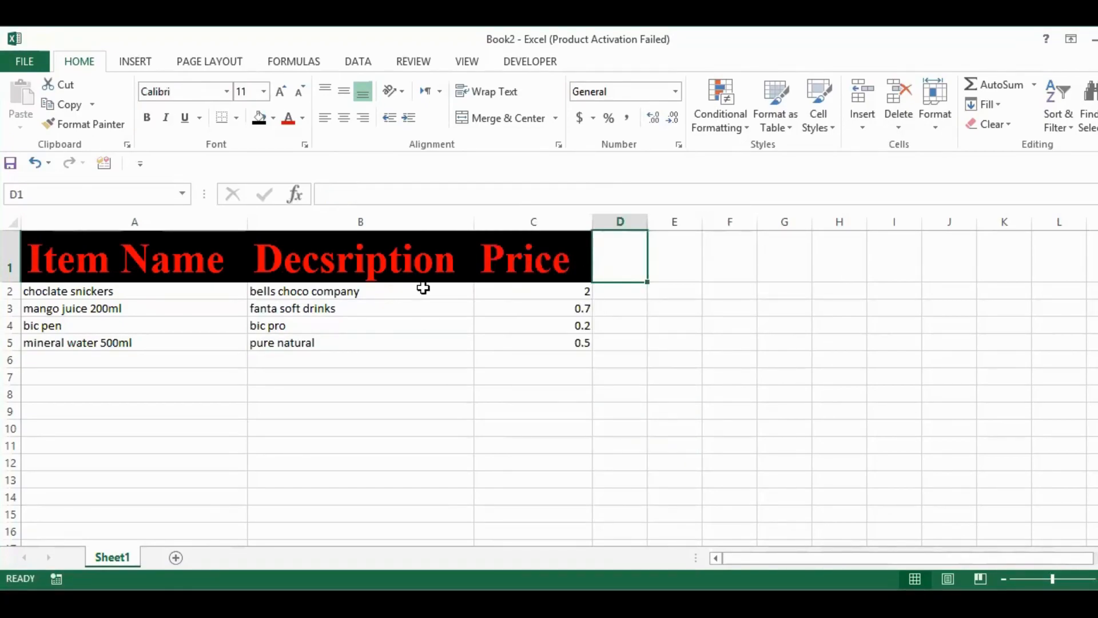
{"action": "left_click", "coordinate": [470, 263]}
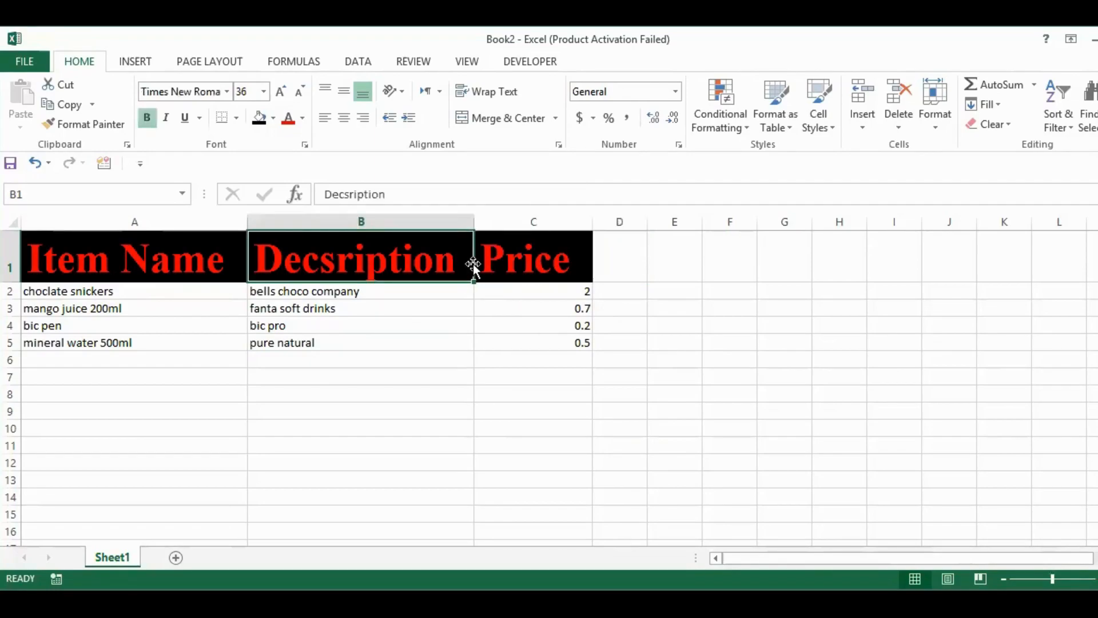
{"action": "left_click", "coordinate": [577, 277]}
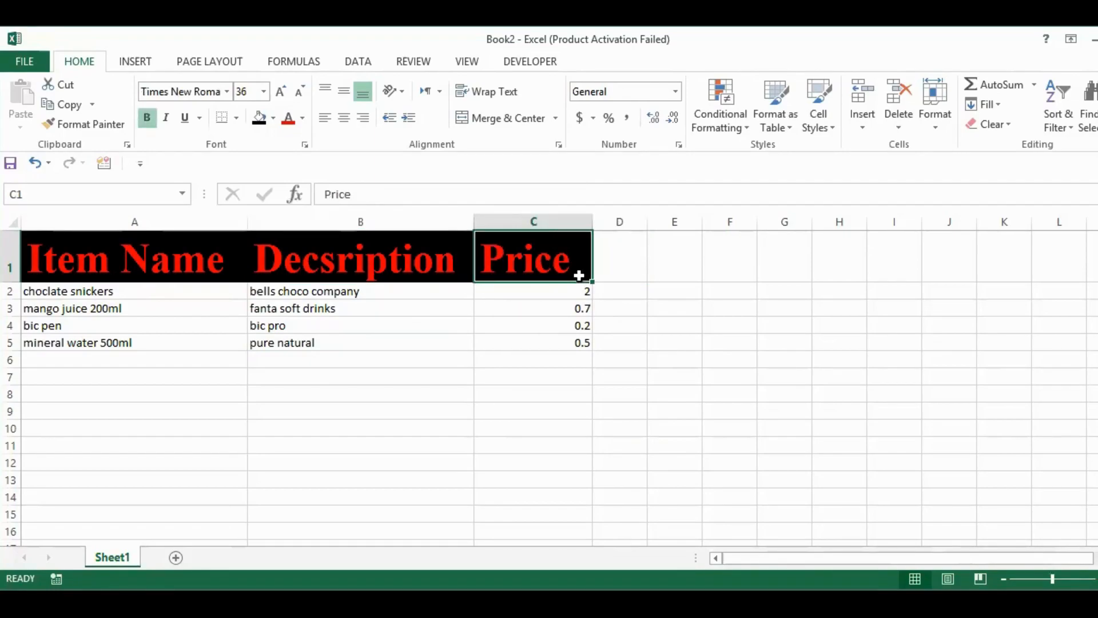
{"action": "left_click", "coordinate": [375, 264]}
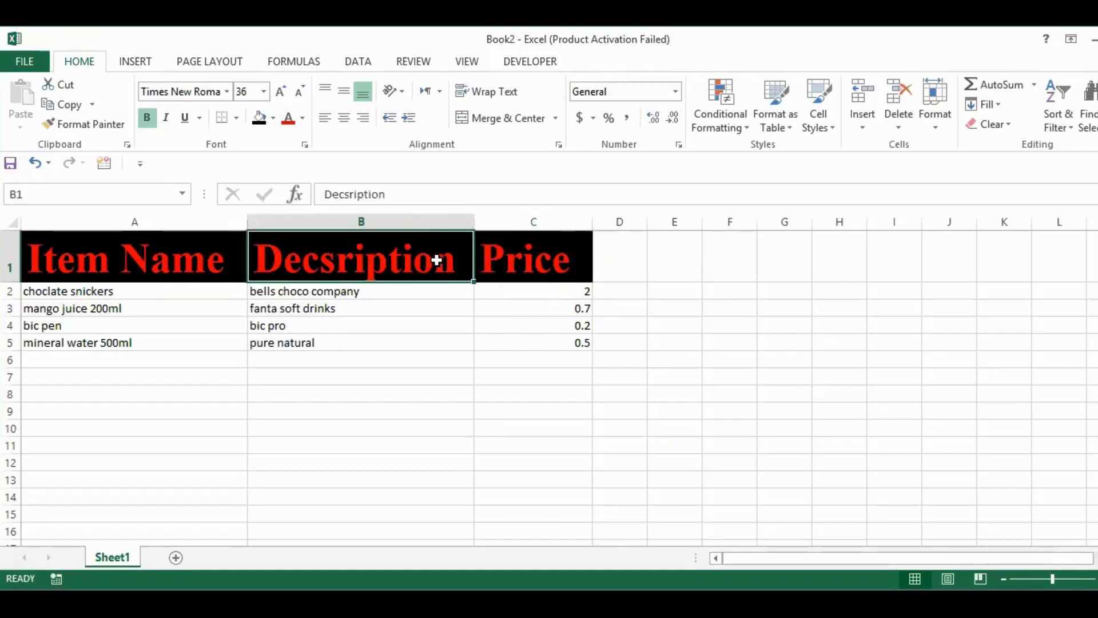
{"action": "left_click", "coordinate": [500, 259]}
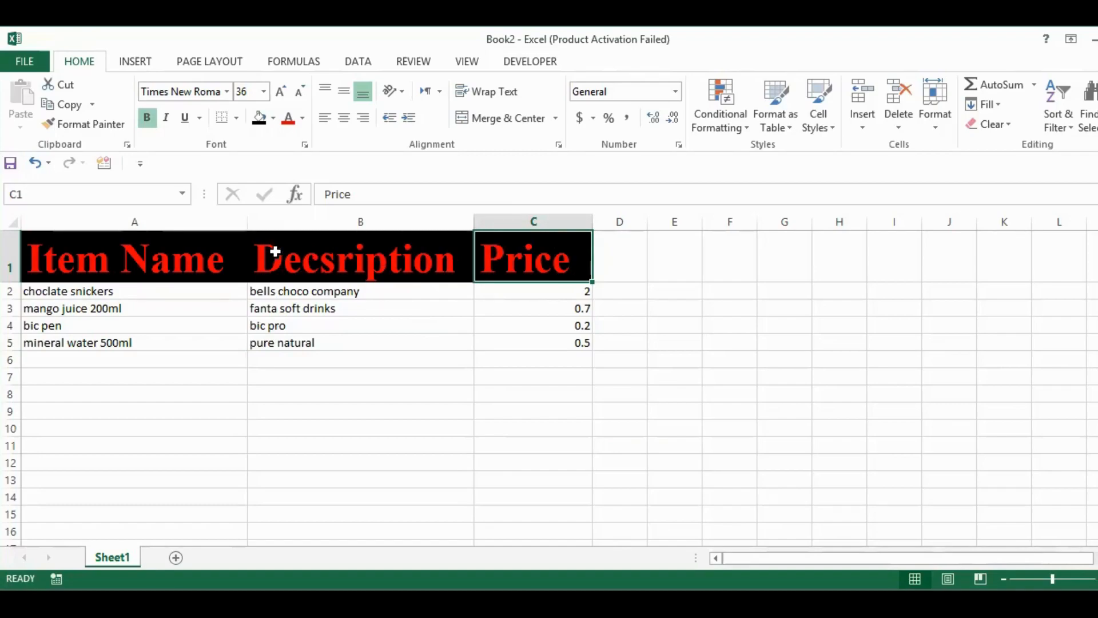
{"action": "left_click", "coordinate": [274, 251]}
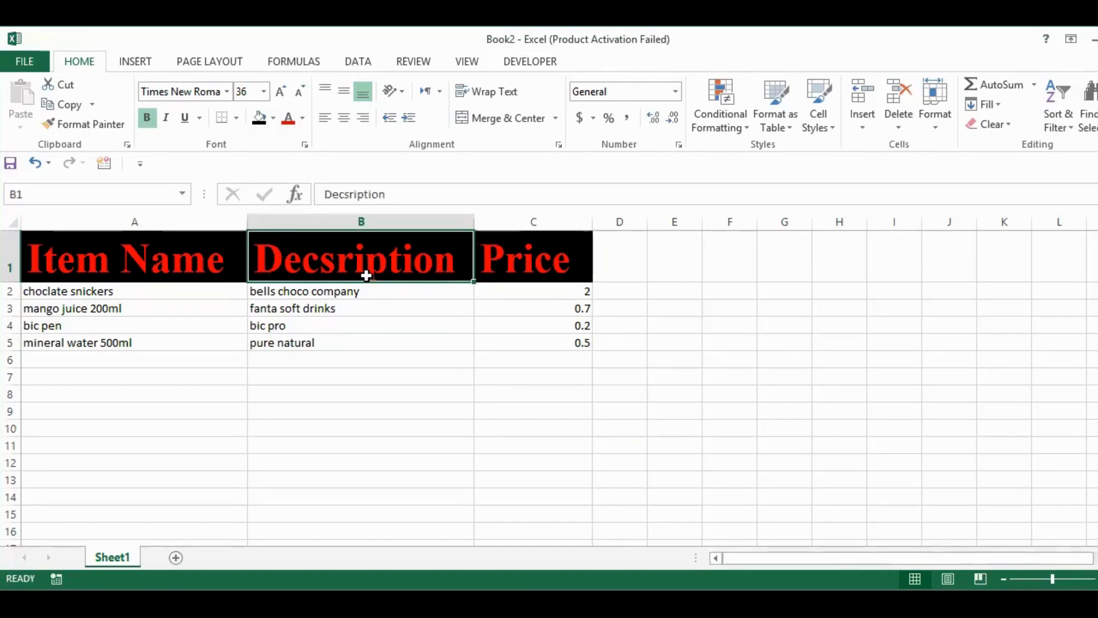
{"action": "left_click", "coordinate": [862, 408]}
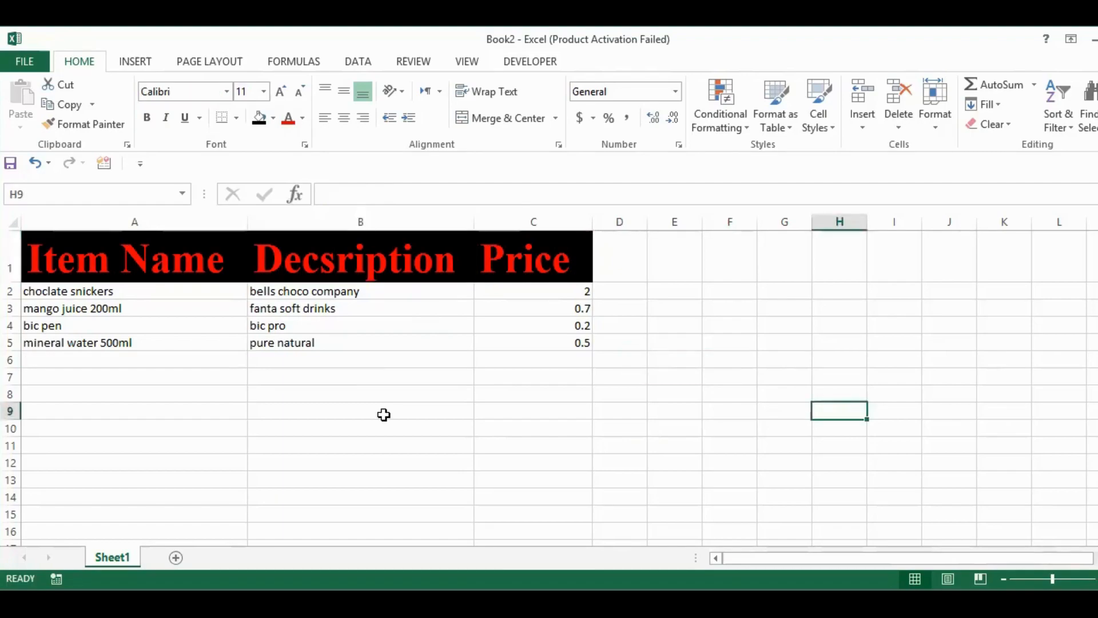
{"action": "left_click", "coordinate": [357, 403]}
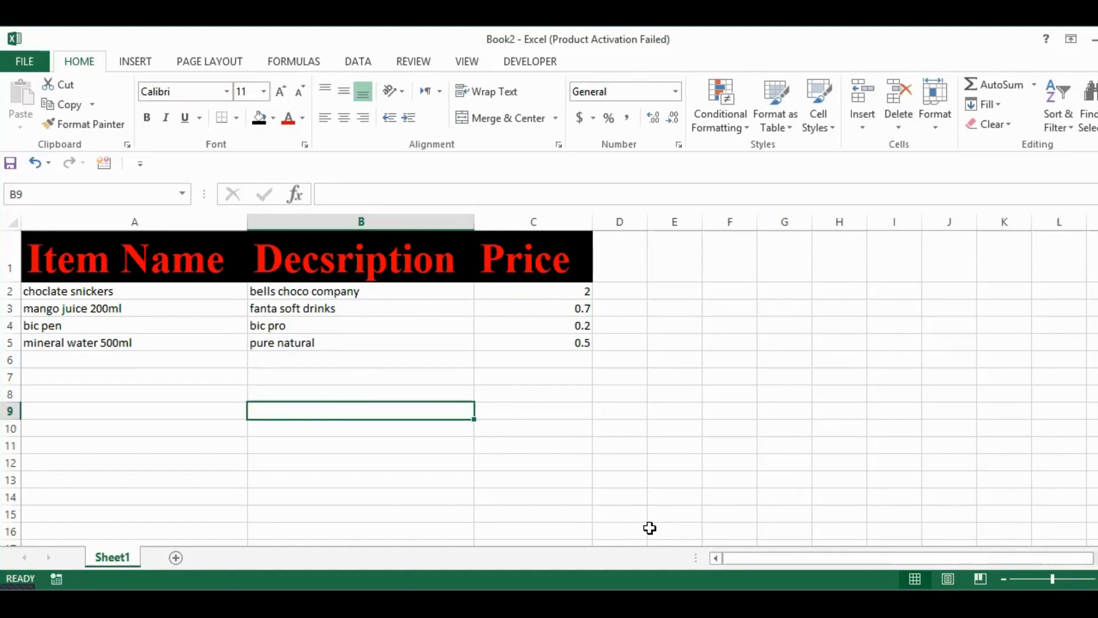
Insert a blank column before the Price column
{"action": "left_click", "coordinate": [527, 291]}
{"action": "left_click", "coordinate": [537, 250]}
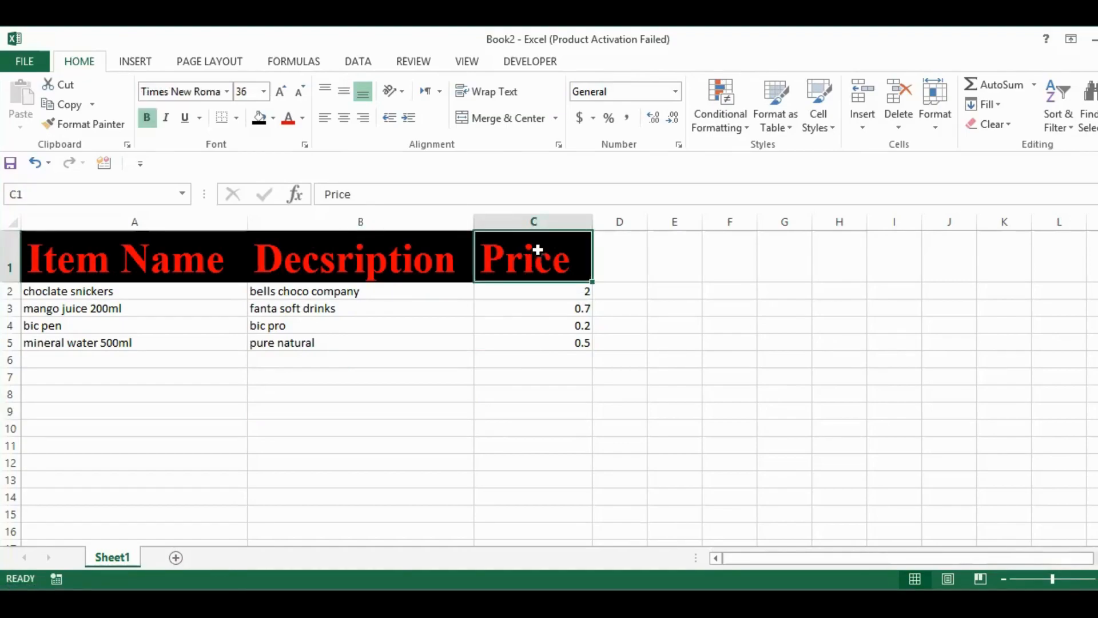
{"action": "right_click", "coordinate": [540, 250]}
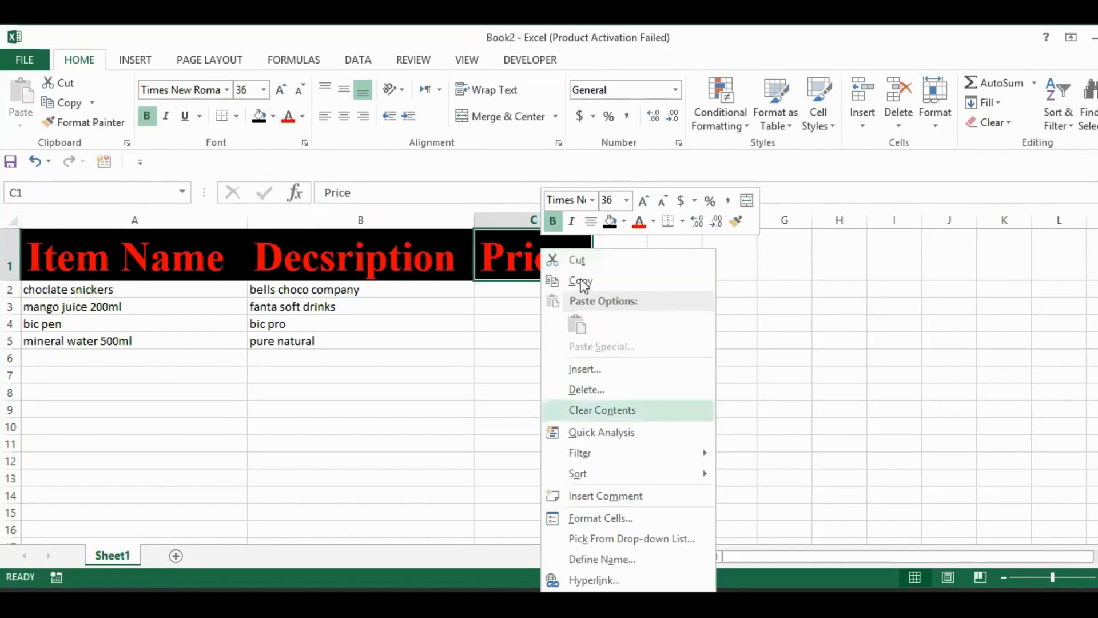
{"action": "left_click", "coordinate": [544, 235]}
{"action": "left_click", "coordinate": [553, 221]}
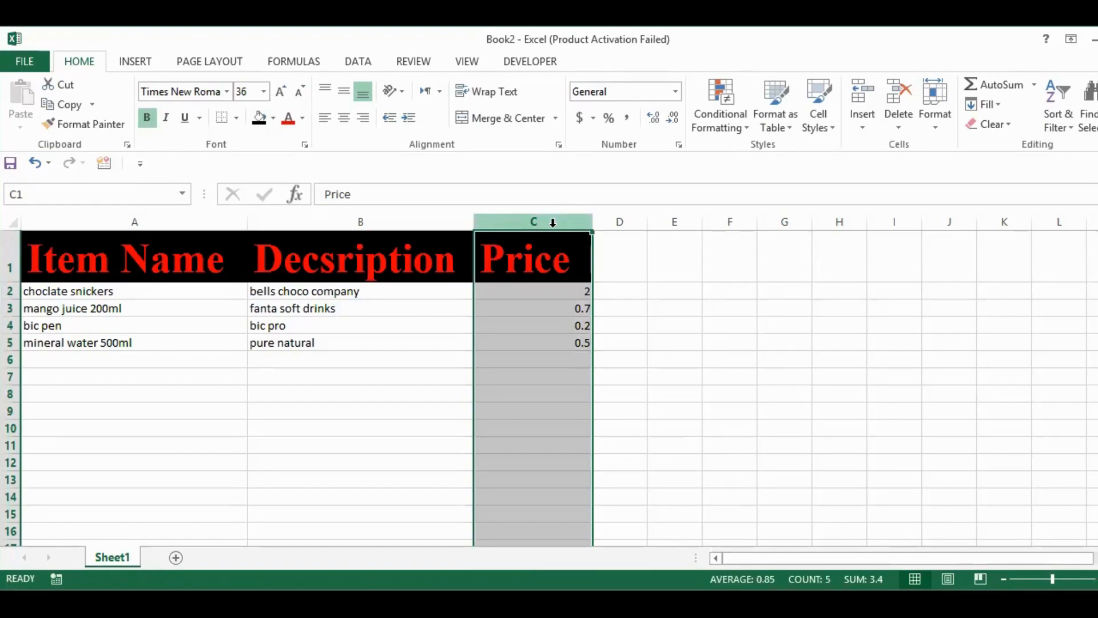
{"action": "right_click", "coordinate": [553, 221]}
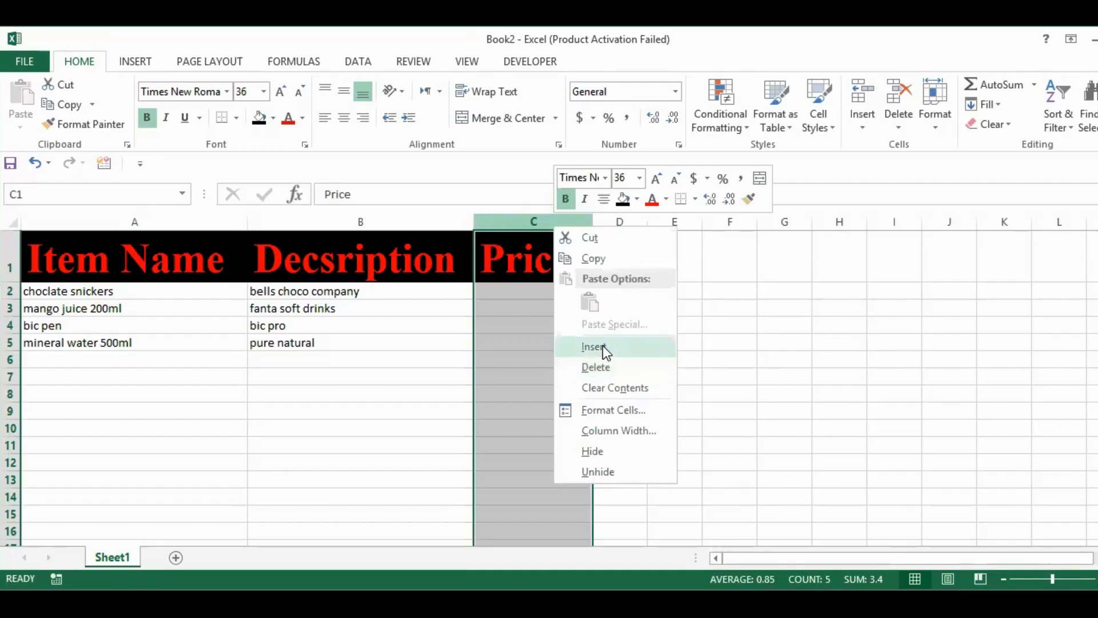
{"action": "left_click", "coordinate": [603, 345]}
Delete the entire Price column D from the table
{"action": "left_click", "coordinate": [764, 262]}
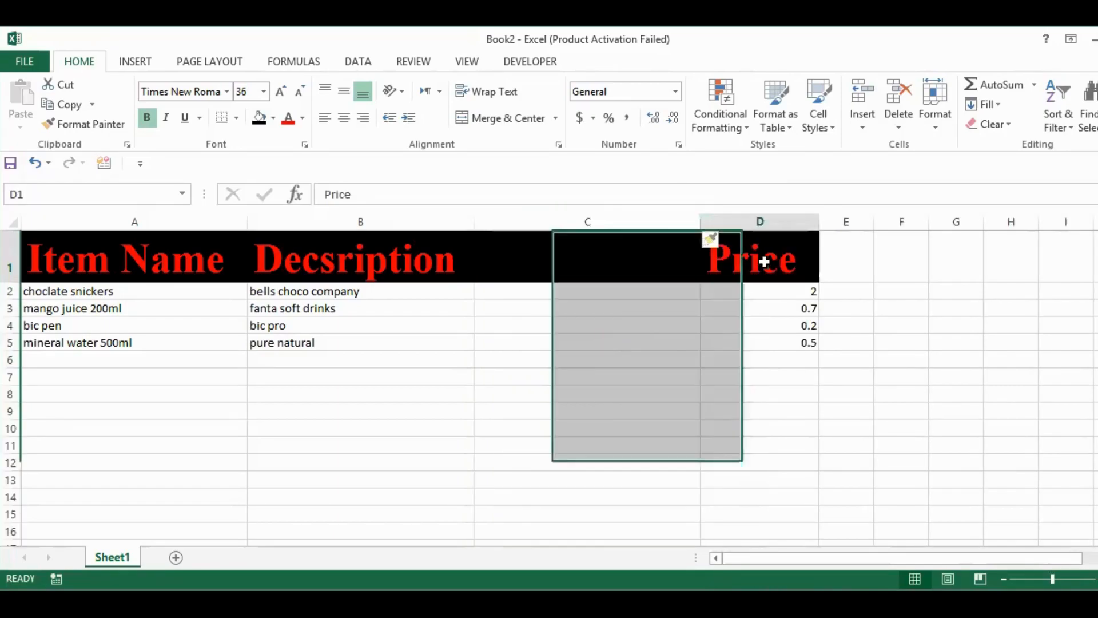
{"action": "right_click", "coordinate": [764, 263]}
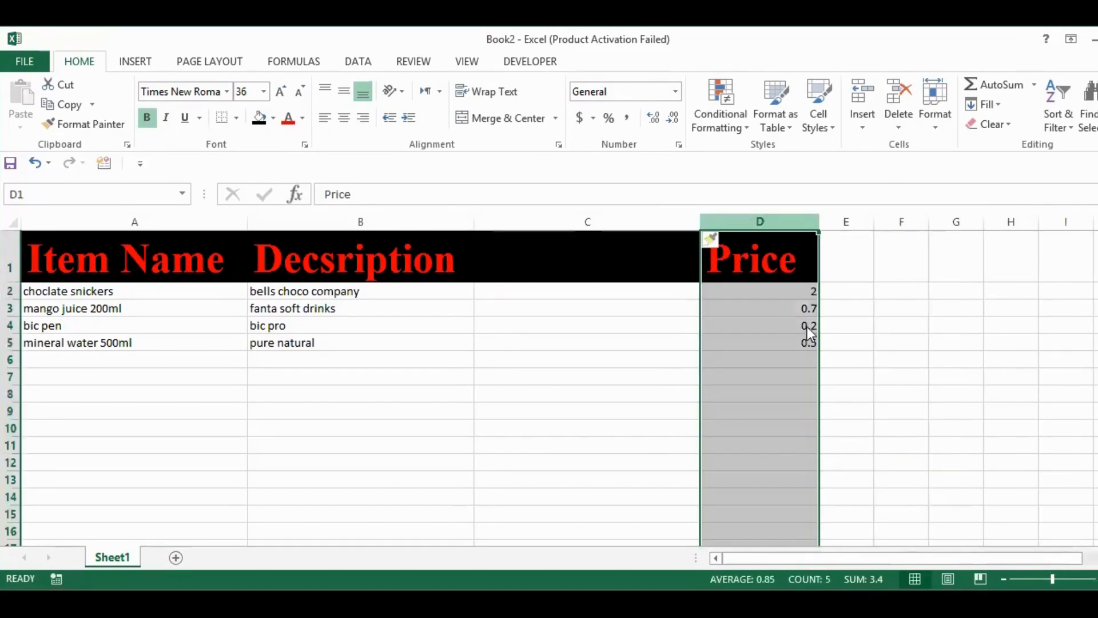
{"action": "right_click", "coordinate": [749, 217]}
{"action": "left_click", "coordinate": [800, 356]}
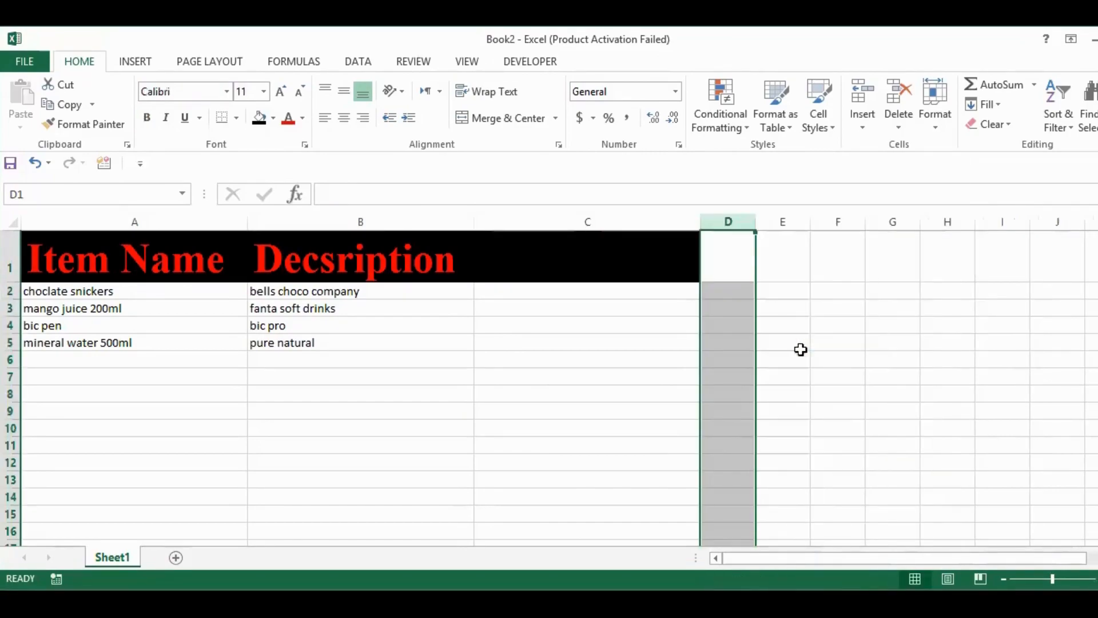
Undo both the deletion of the Price column and the insertion of the blank column
{"action": "left_click", "coordinate": [36, 166]}
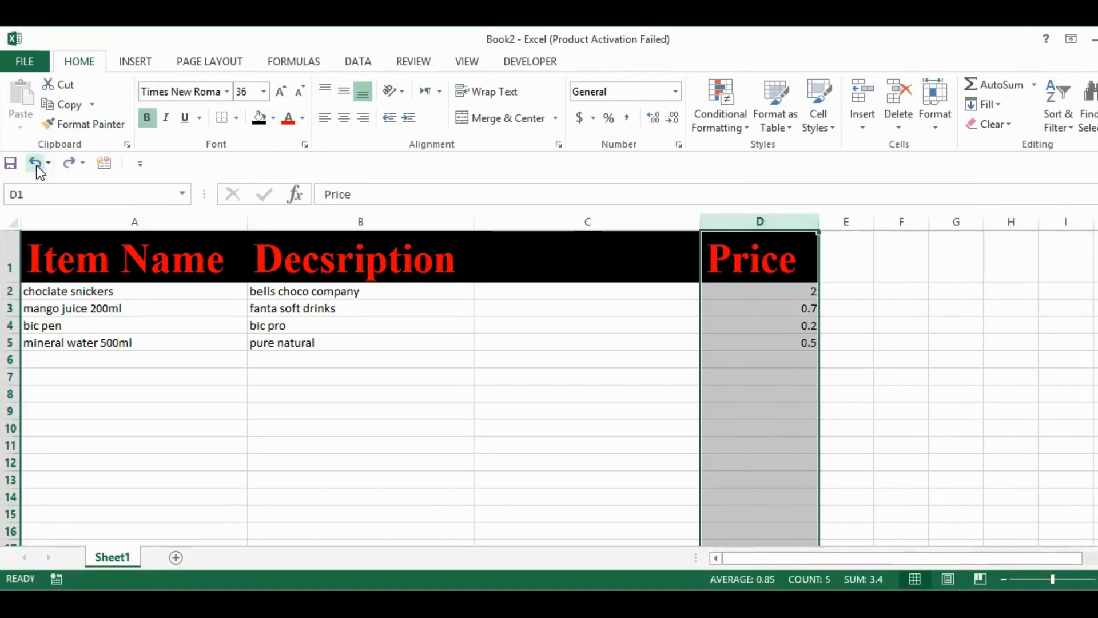
{"action": "left_click", "coordinate": [37, 166]}
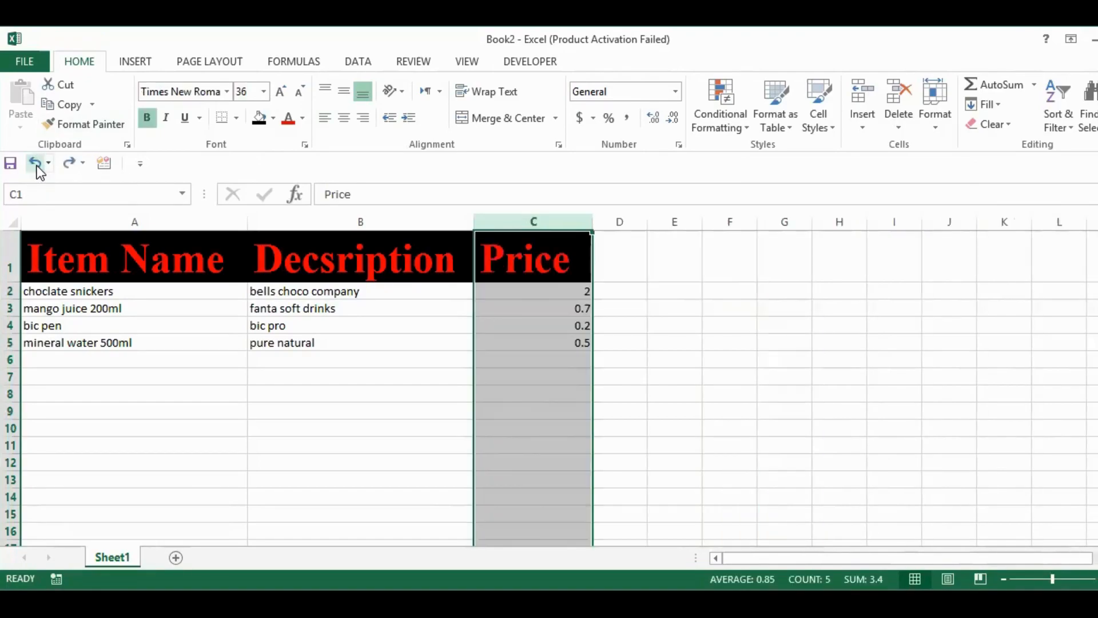
{"action": "left_click", "coordinate": [730, 361]}
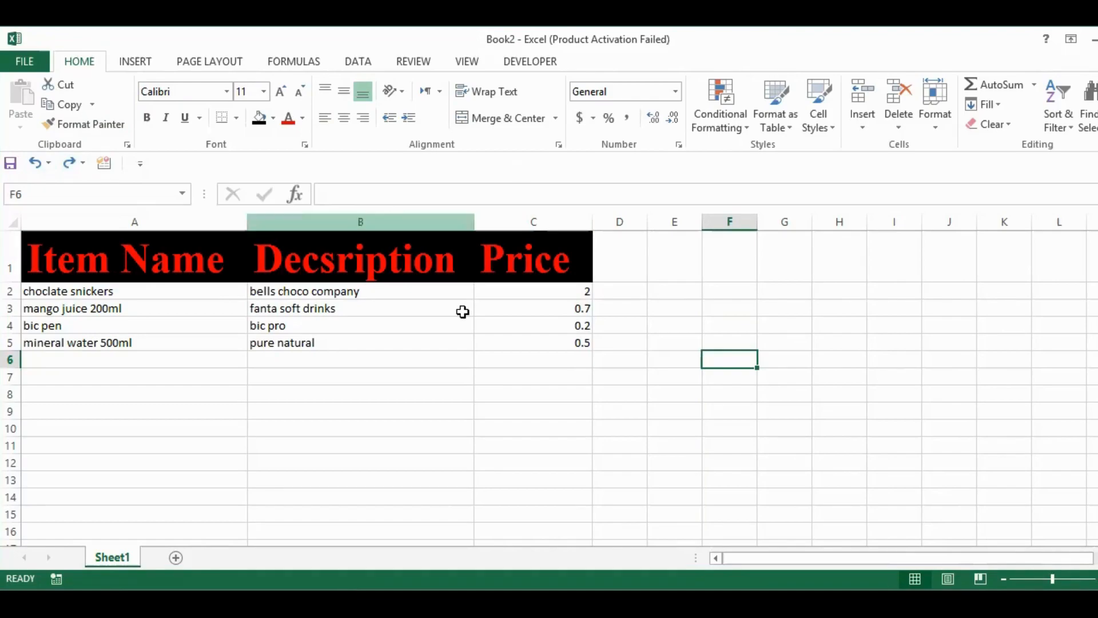
{"action": "left_click", "coordinate": [543, 396]}
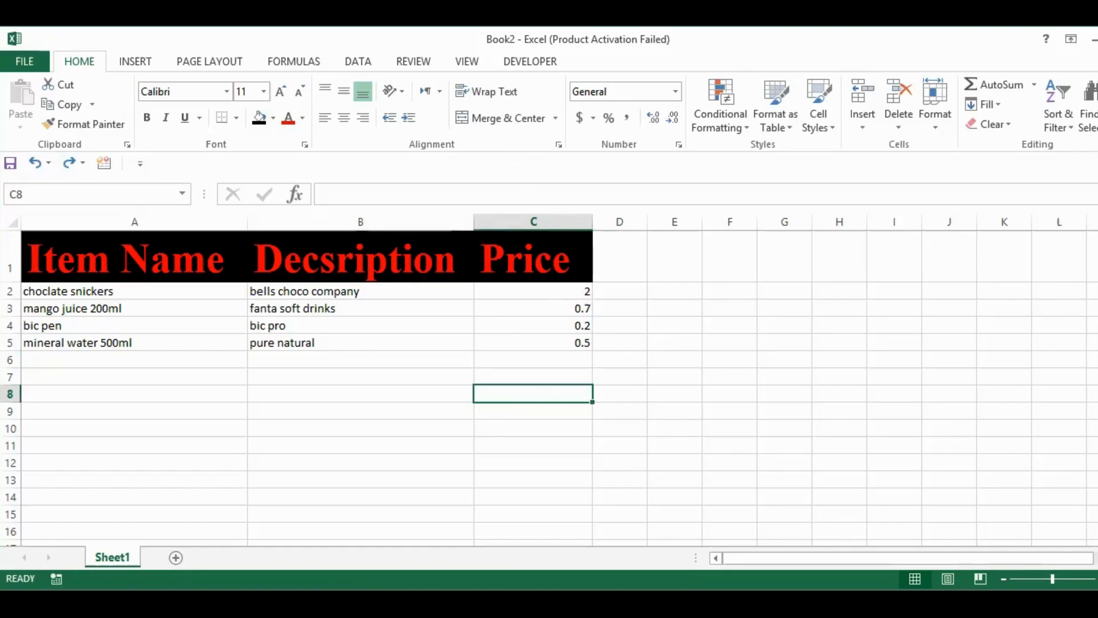
{"action": "left_click", "coordinate": [179, 394]}
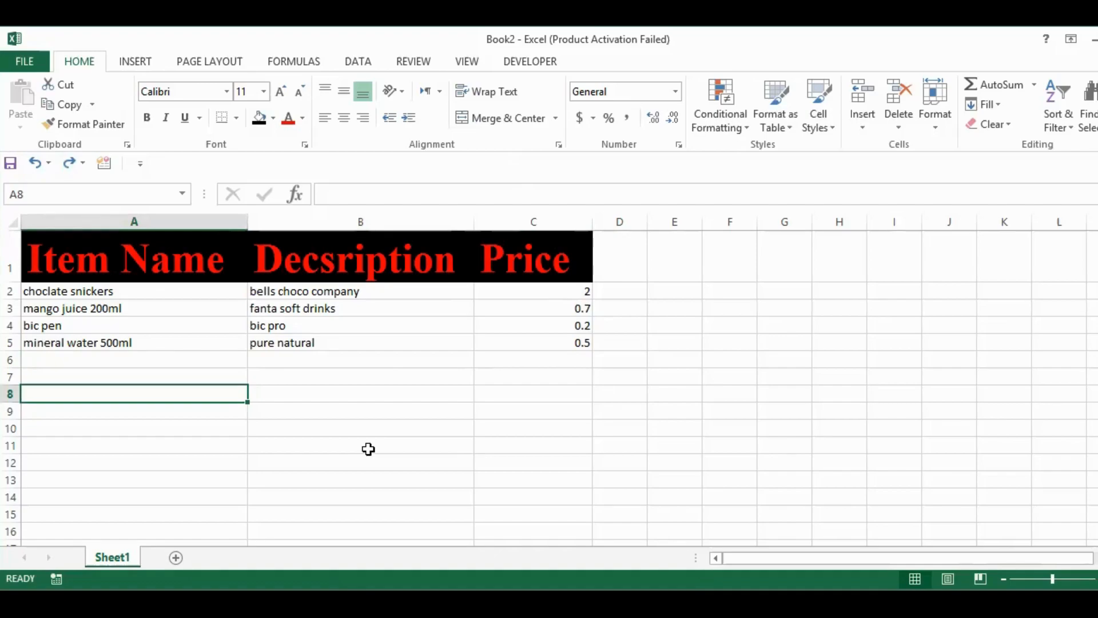
{"action": "left_click", "coordinate": [449, 389]}
{"action": "left_click", "coordinate": [565, 327]}
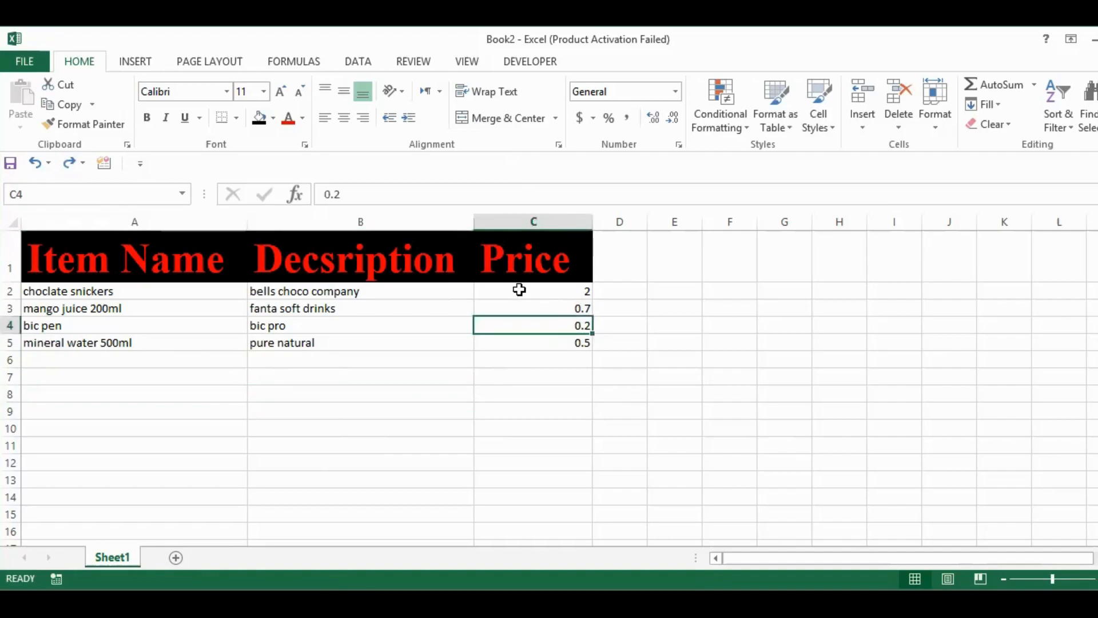
{"action": "key", "text": "Up"}
{"action": "key", "text": "Up"}
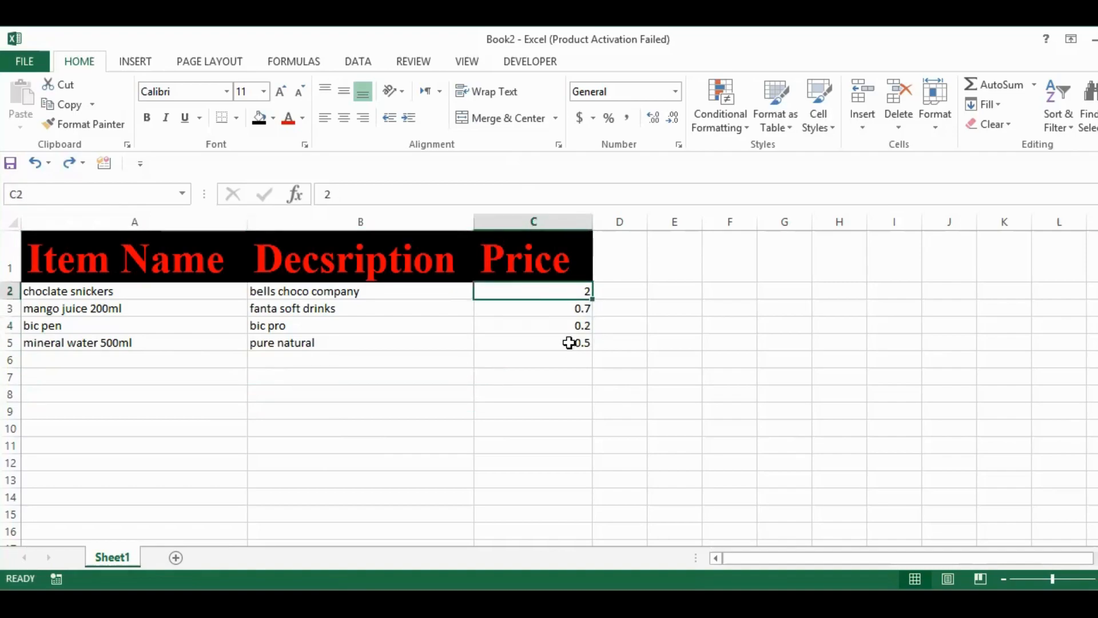
{"action": "left_click", "coordinate": [159, 262]}
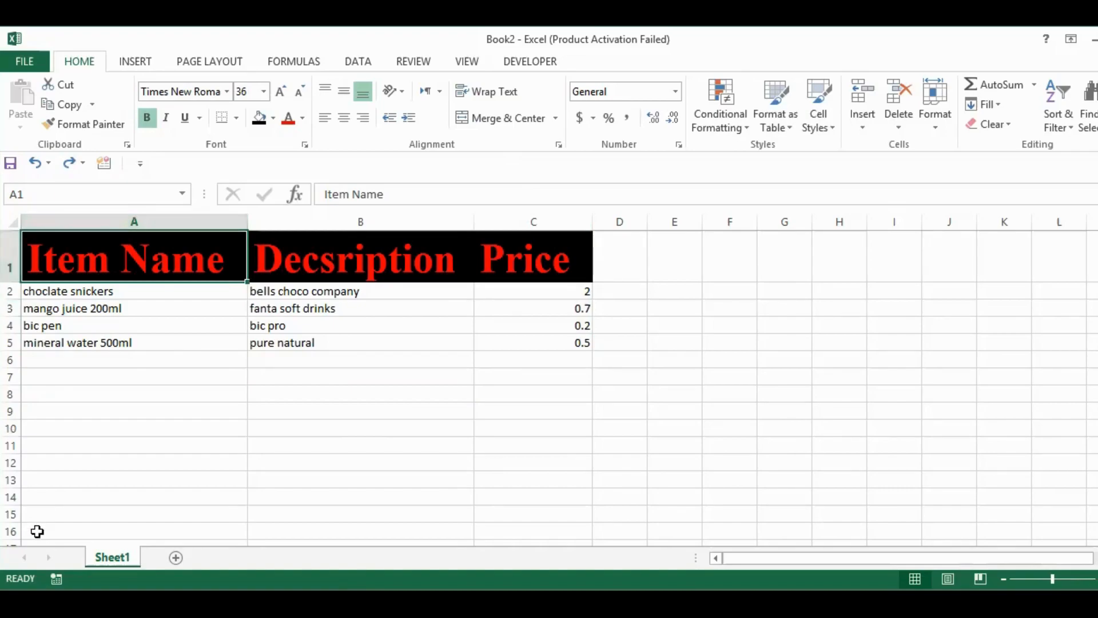
{"action": "left_click", "coordinate": [521, 296]}
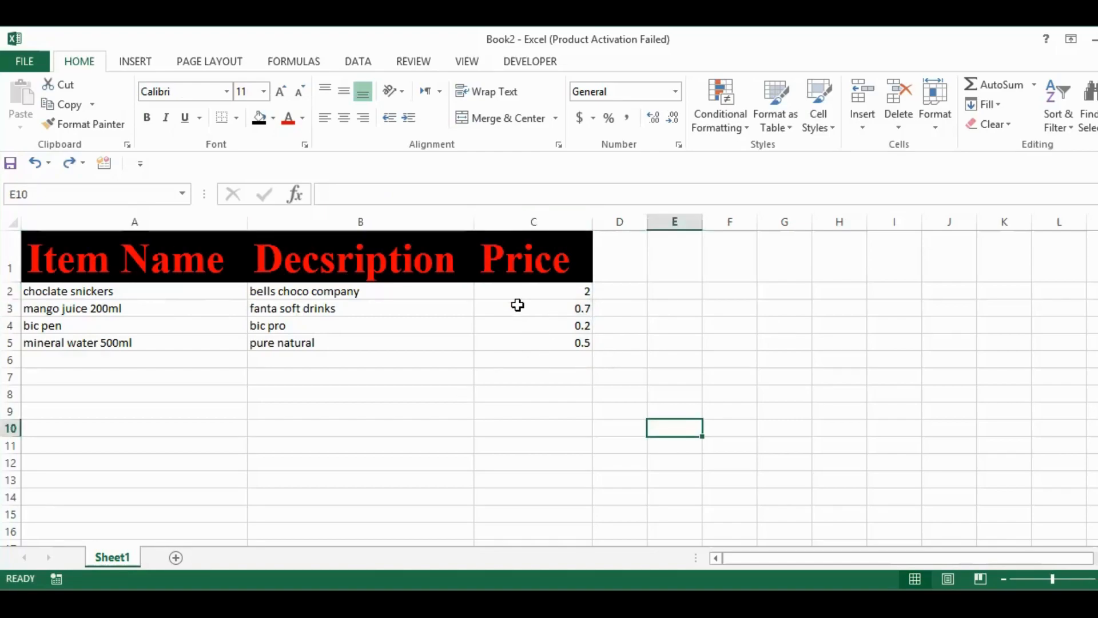
{"action": "left_click", "coordinate": [547, 292]}
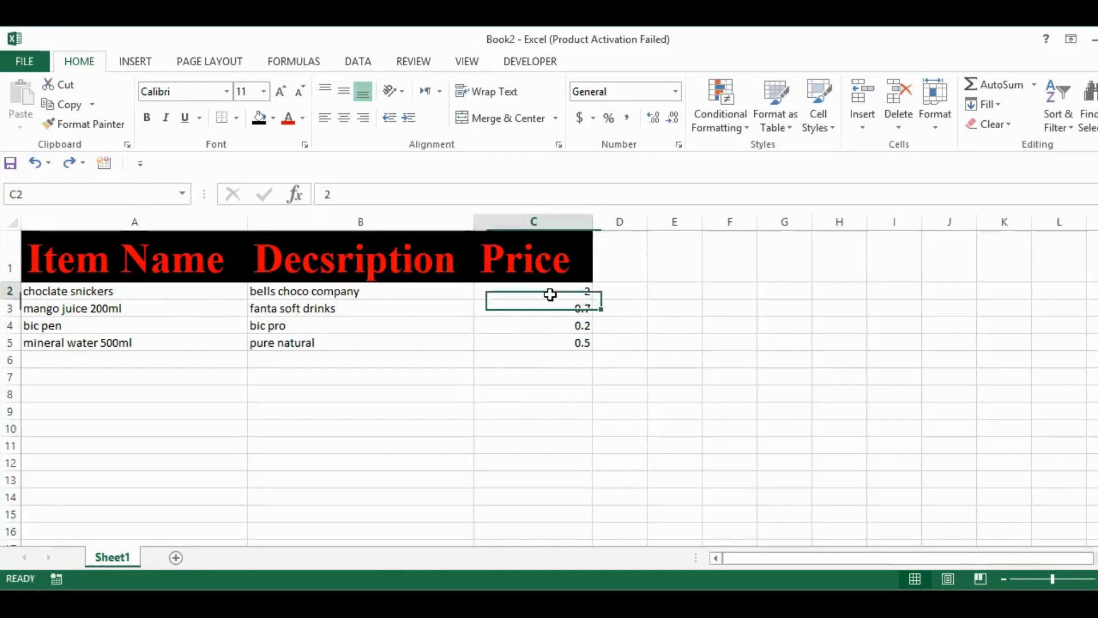
{"action": "left_click", "coordinate": [679, 431]}
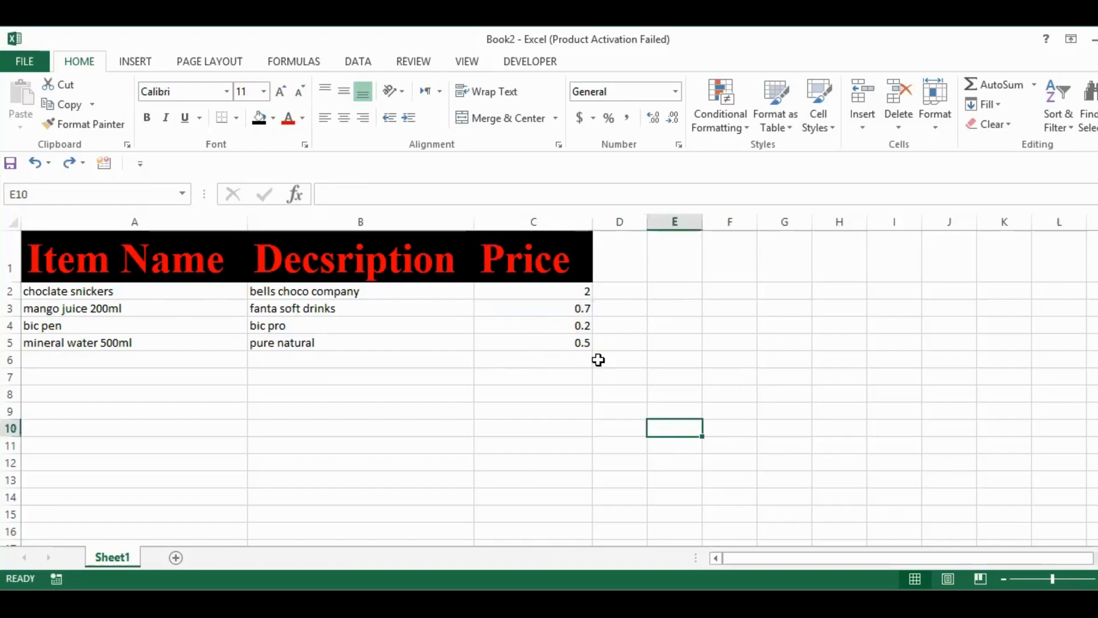
{"action": "left_click", "coordinate": [550, 278]}
{"action": "left_click", "coordinate": [558, 291]}
{"action": "double_click", "coordinate": [582, 291]}
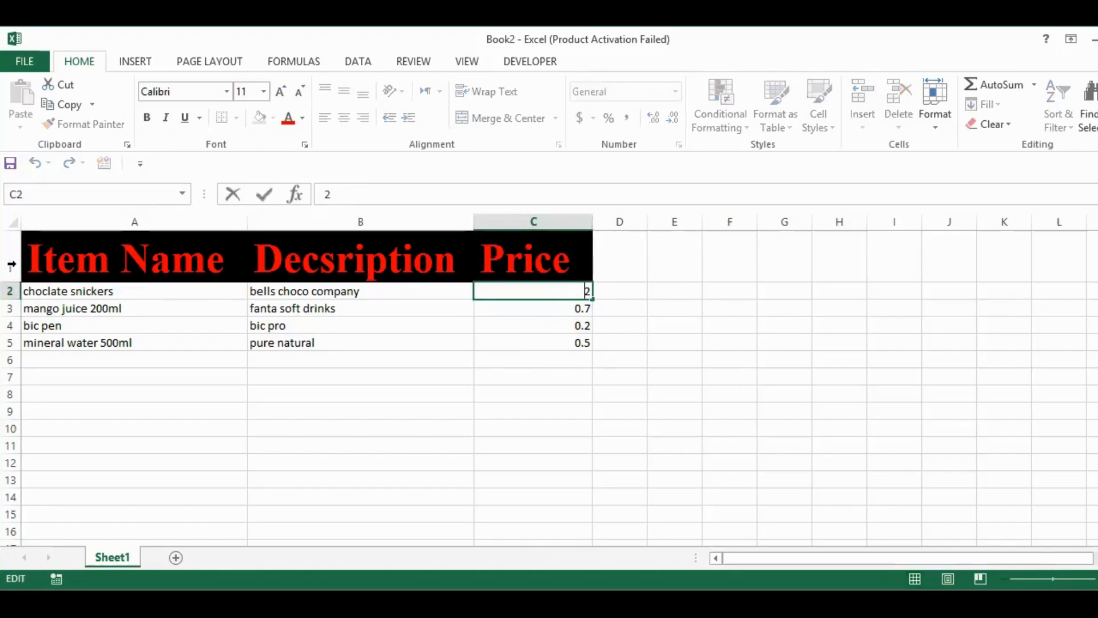
{"action": "left_click", "coordinate": [580, 260]}
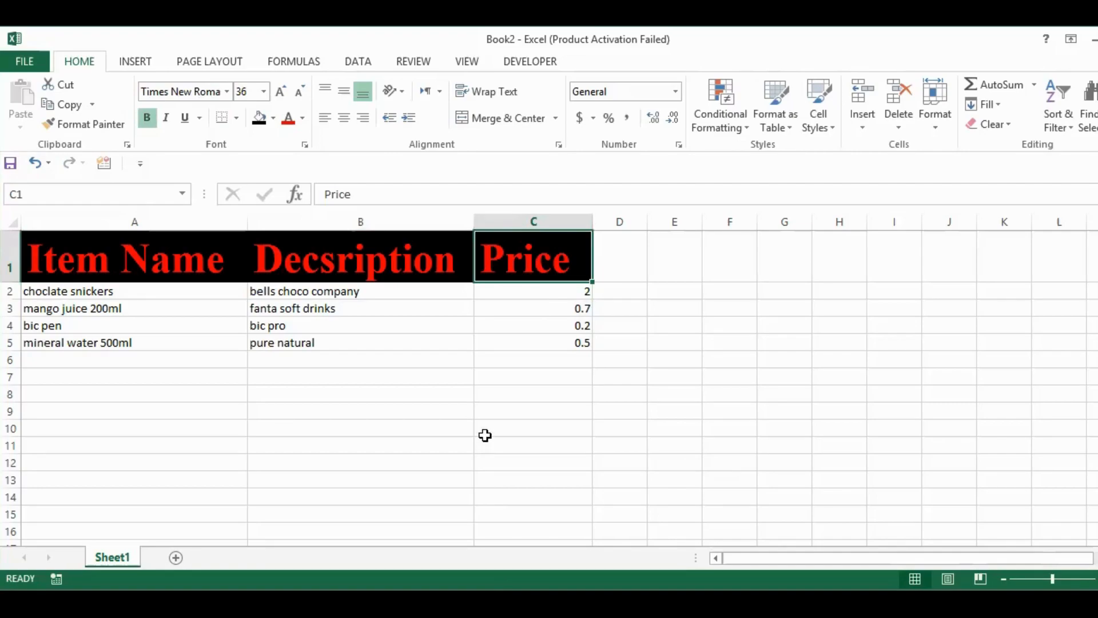
{"action": "left_click", "coordinate": [520, 431]}
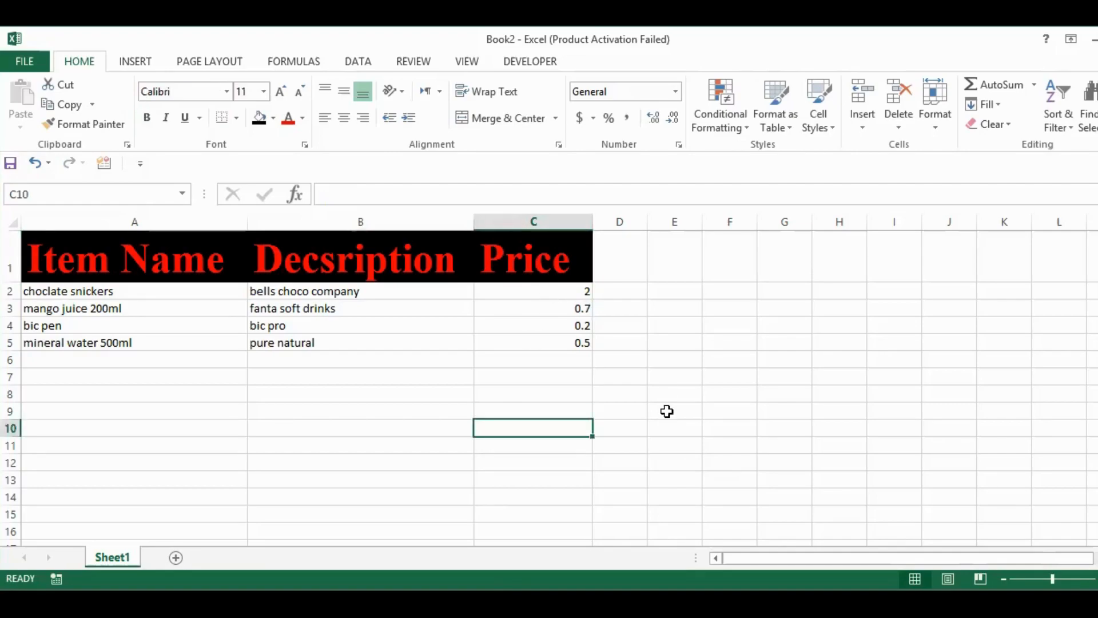
{"action": "left_click", "coordinate": [558, 337]}
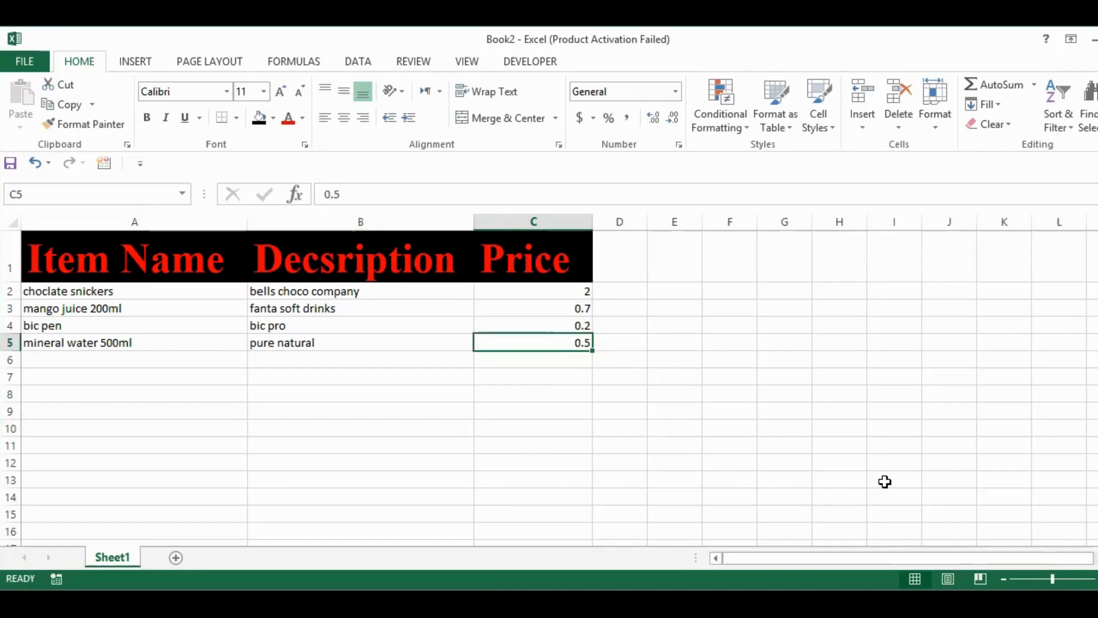
Enter the formula =B5 in cell G11 to reference the mineral water's description
{"action": "left_click", "coordinate": [765, 448]}
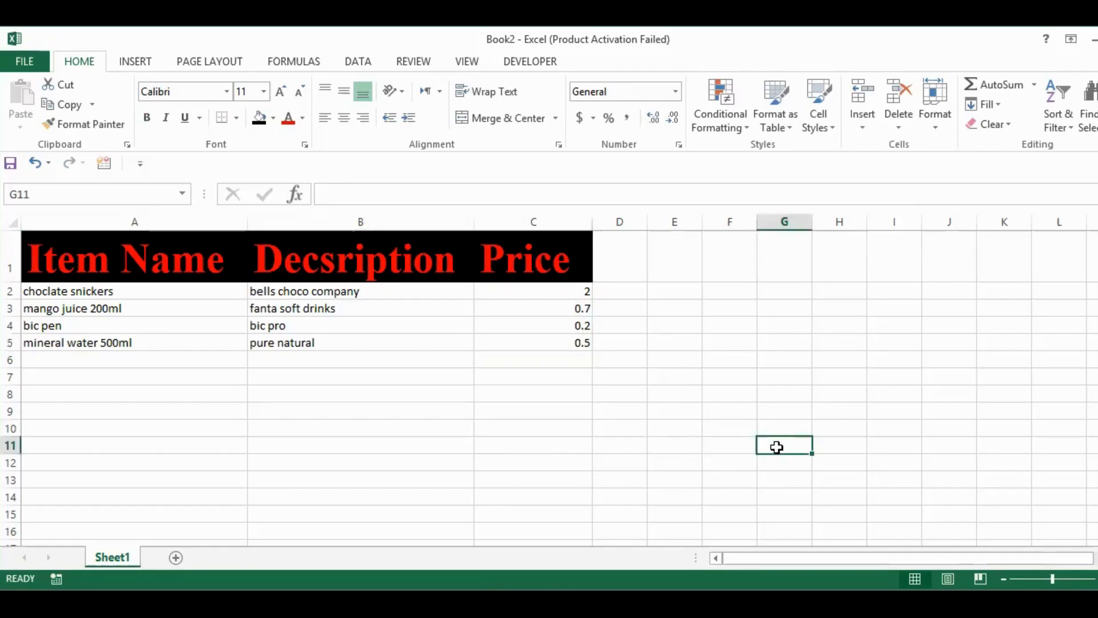
{"action": "double_click", "coordinate": [777, 447]}
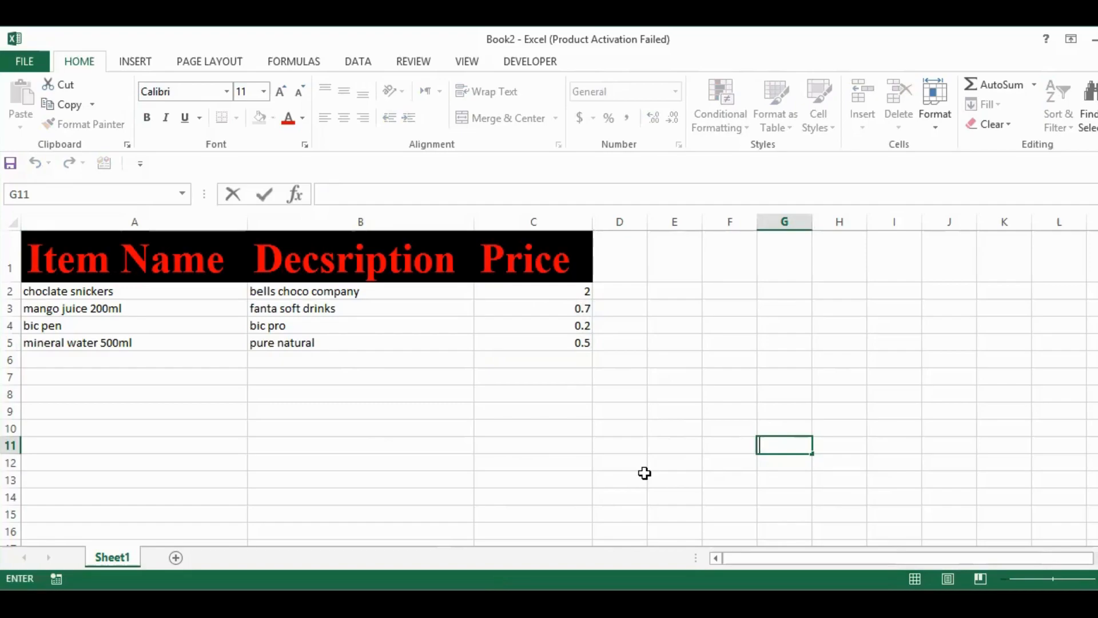
{"action": "type", "text": "="}
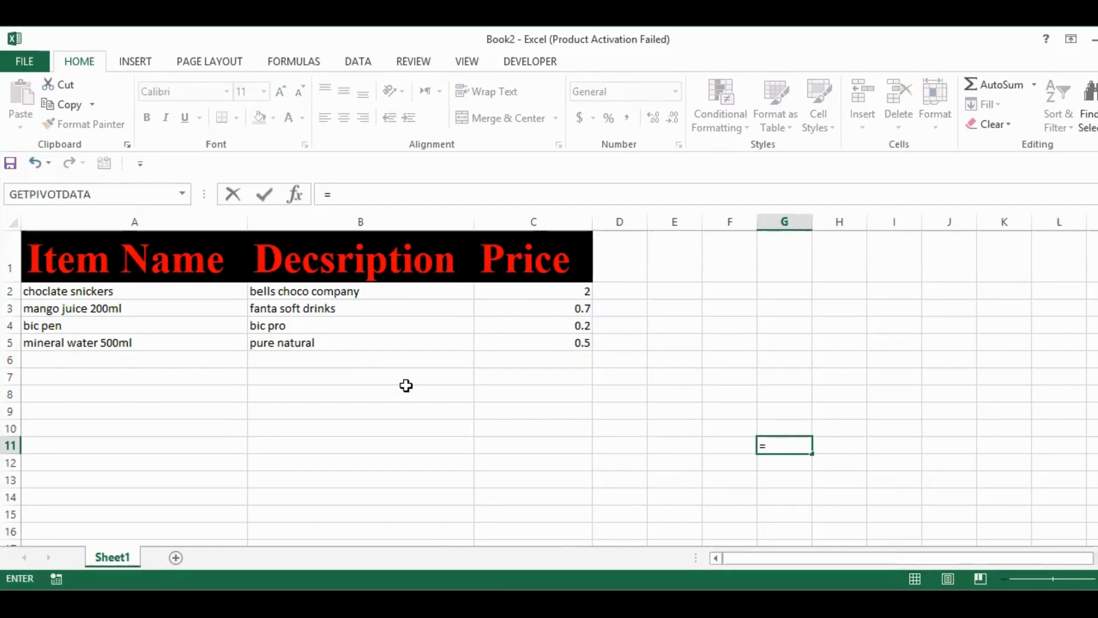
{"action": "left_click", "coordinate": [380, 343]}
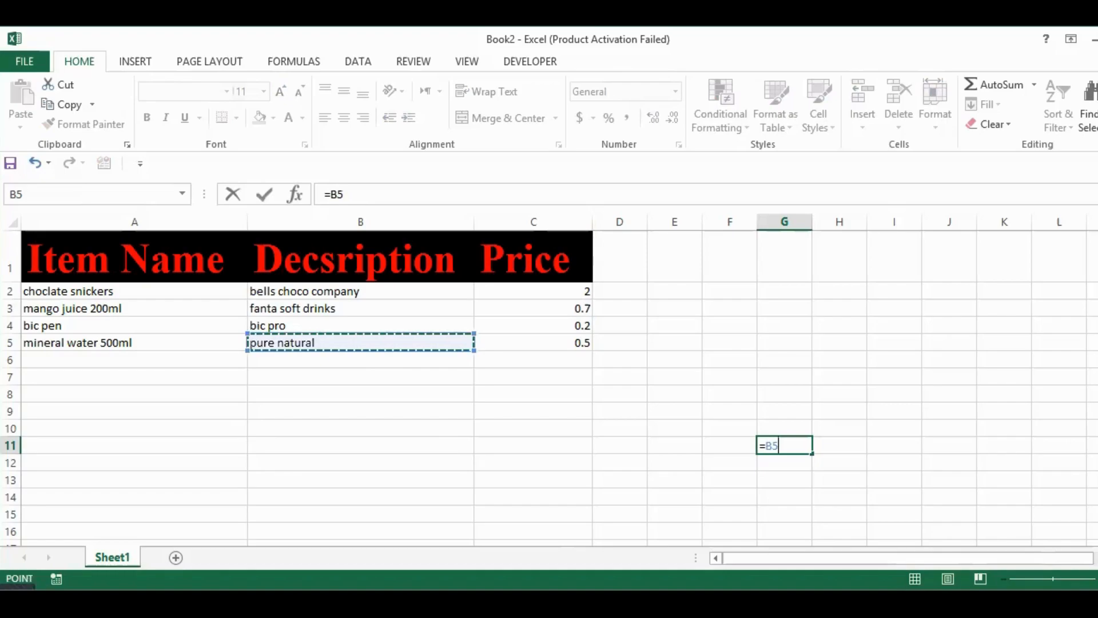
{"action": "key", "text": "Return"}
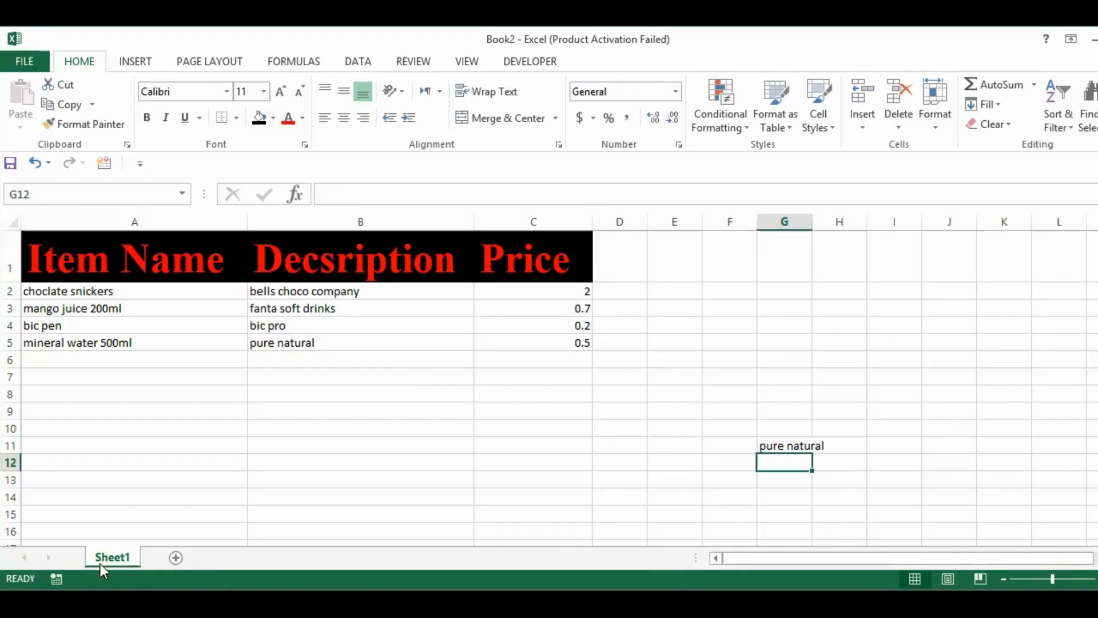
Add a second worksheet and try to link its cell C7 to the bic pen item name in Sheet1 cell A4
{"action": "left_click", "coordinate": [175, 557]}
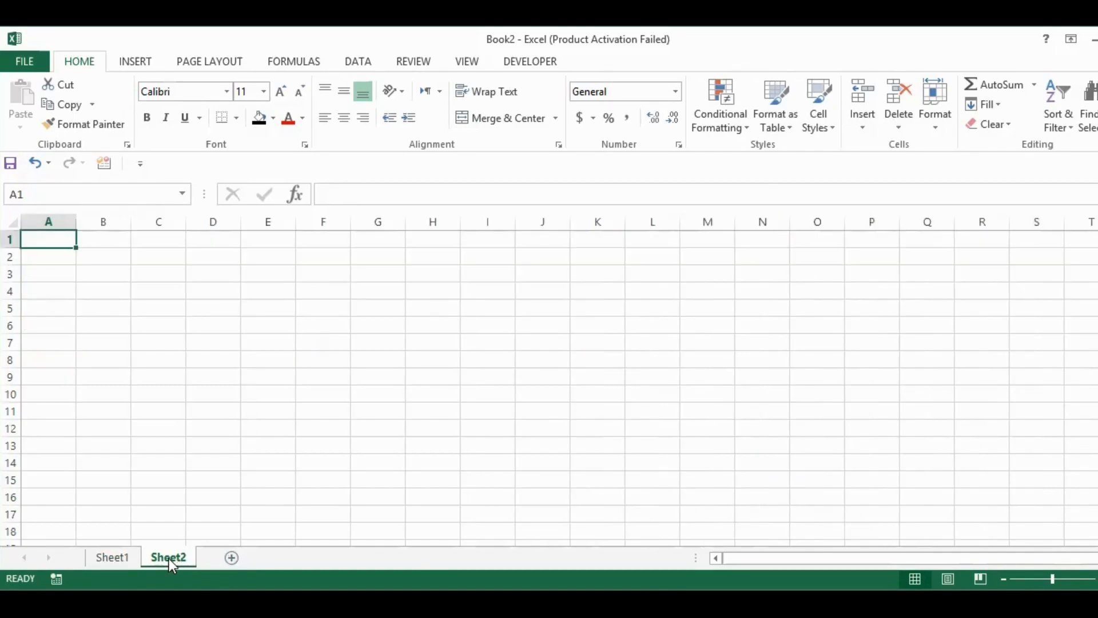
{"action": "left_click", "coordinate": [151, 341]}
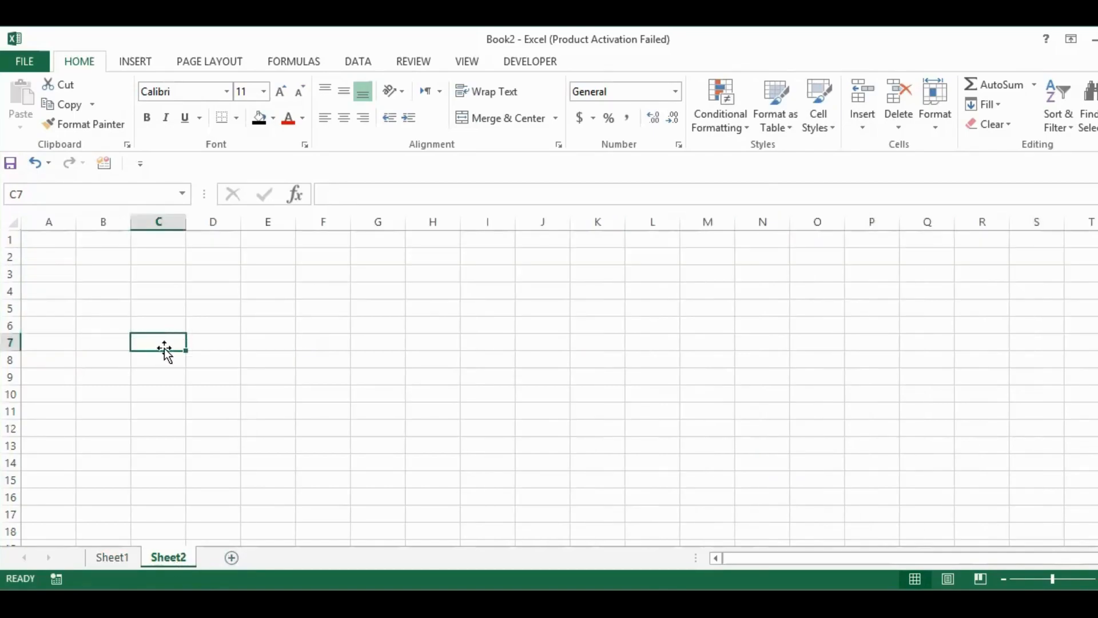
{"action": "type", "text": "="}
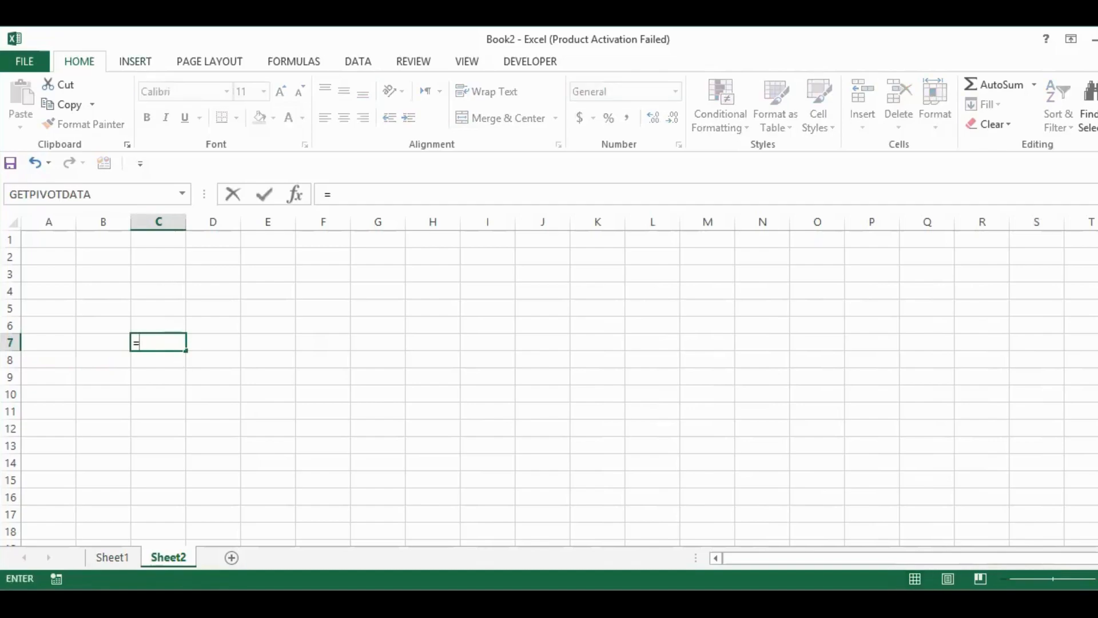
{"action": "left_click", "coordinate": [114, 560]}
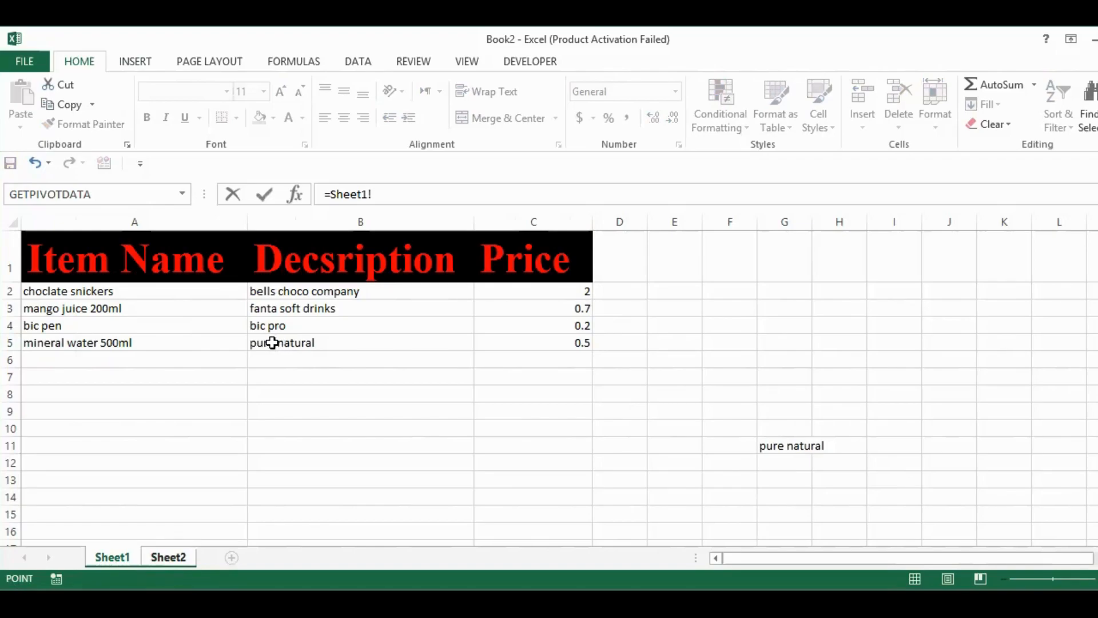
{"action": "left_click", "coordinate": [50, 326]}
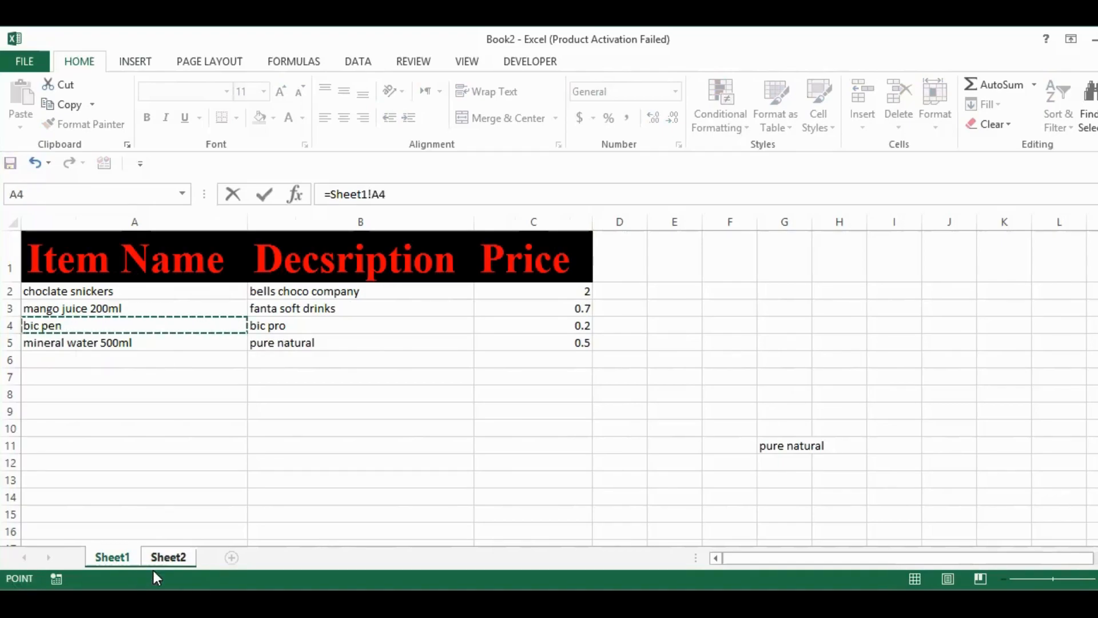
{"action": "left_click", "coordinate": [173, 557]}
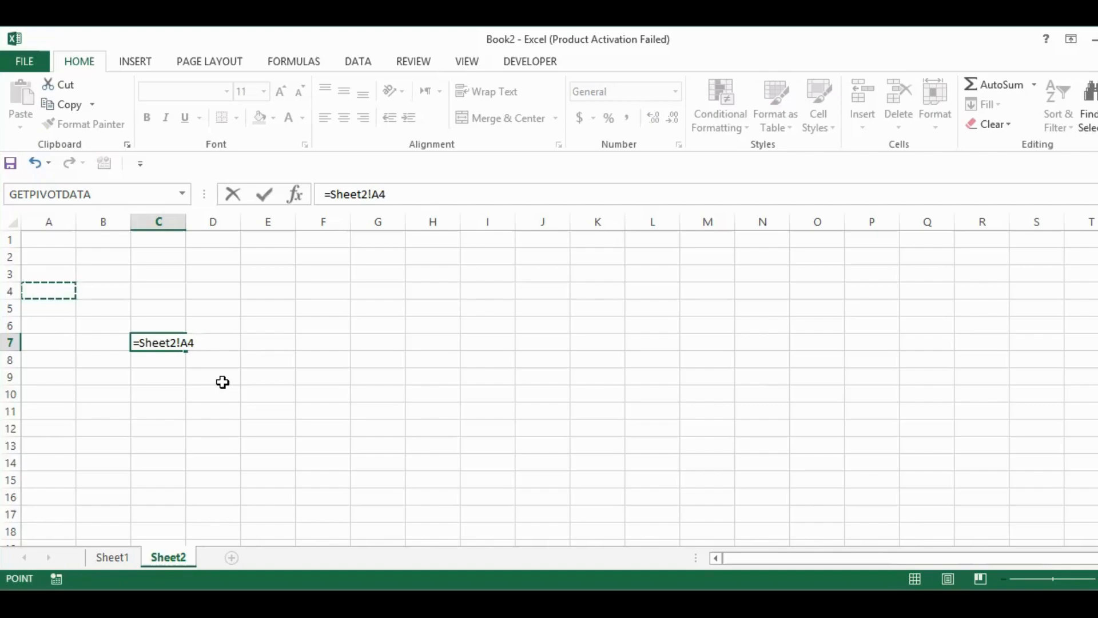
{"action": "key", "text": "Return"}
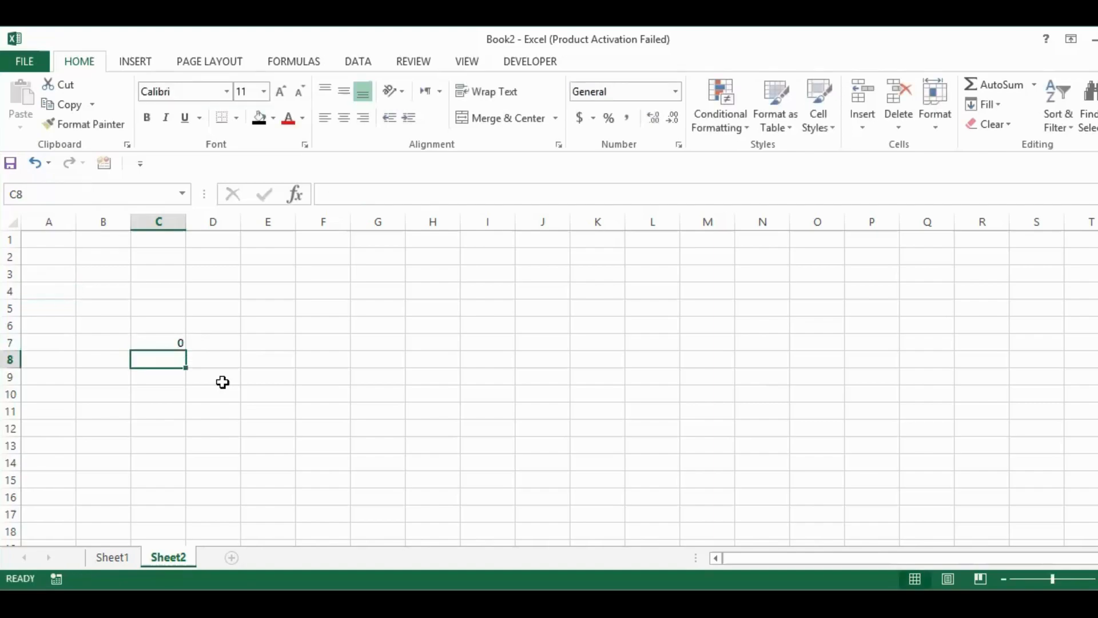
Replace the formula in Sheet2 cell C7 with =Sheet1!A2 to link it to the first item name
{"action": "double_click", "coordinate": [161, 342]}
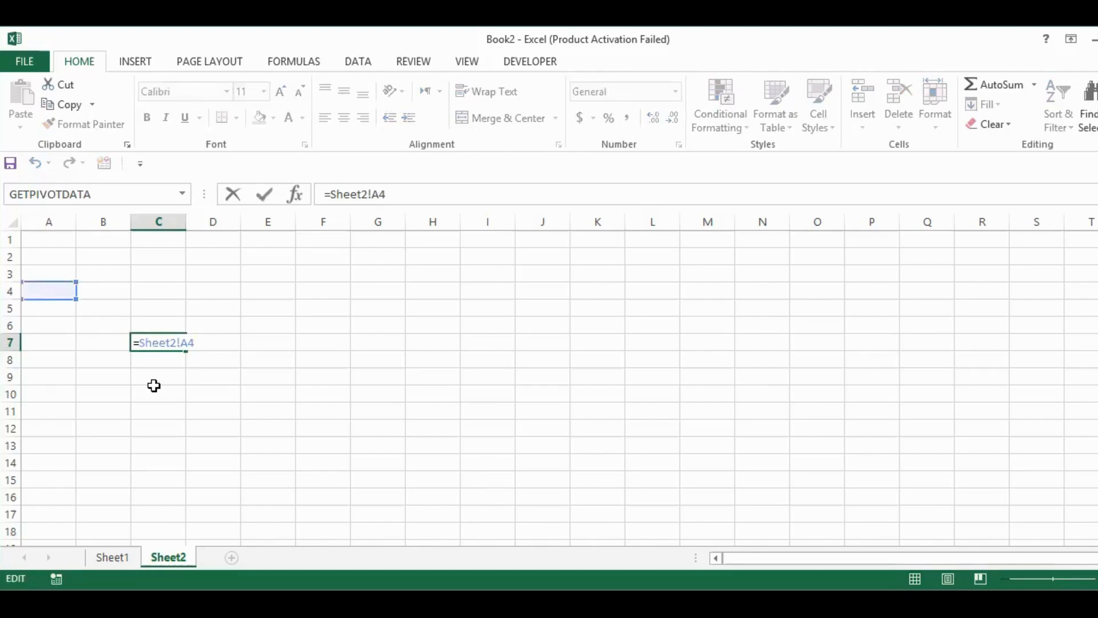
{"action": "key", "text": "Delete"}
{"action": "key", "text": "Delete"}
{"action": "key", "text": "Delete"}
{"action": "key", "text": "Delete"}
{"action": "key", "text": "Delete"}
{"action": "key", "text": "Delete"}
{"action": "key", "text": "Delete"}
{"action": "key", "text": "Delete"}
{"action": "key", "text": "Delete"}
{"action": "key", "text": "Delete"}
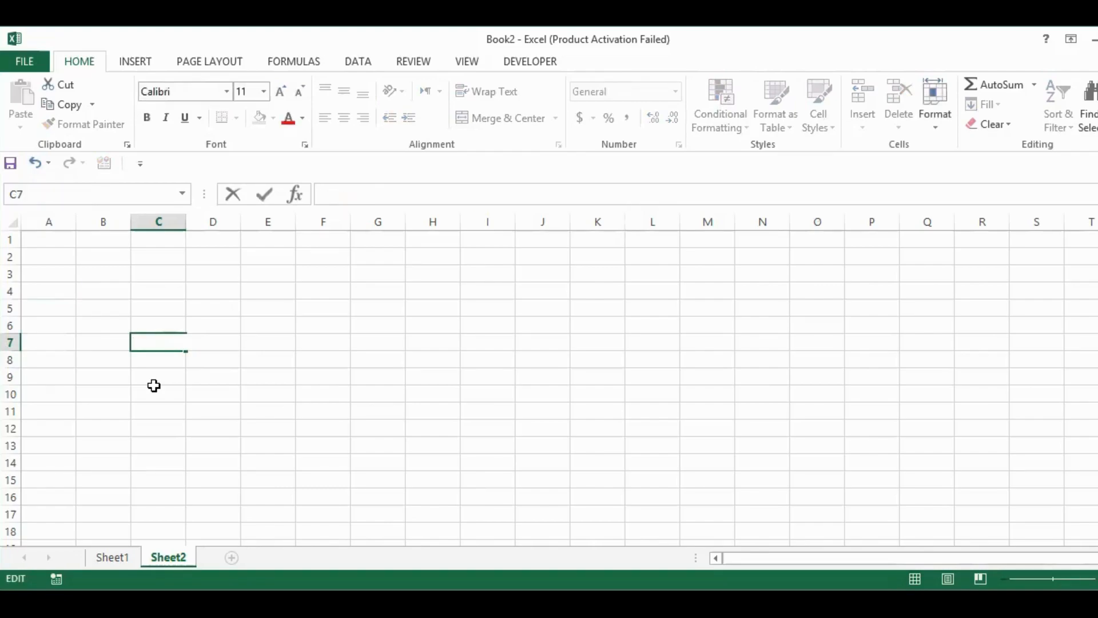
{"action": "type", "text": "="}
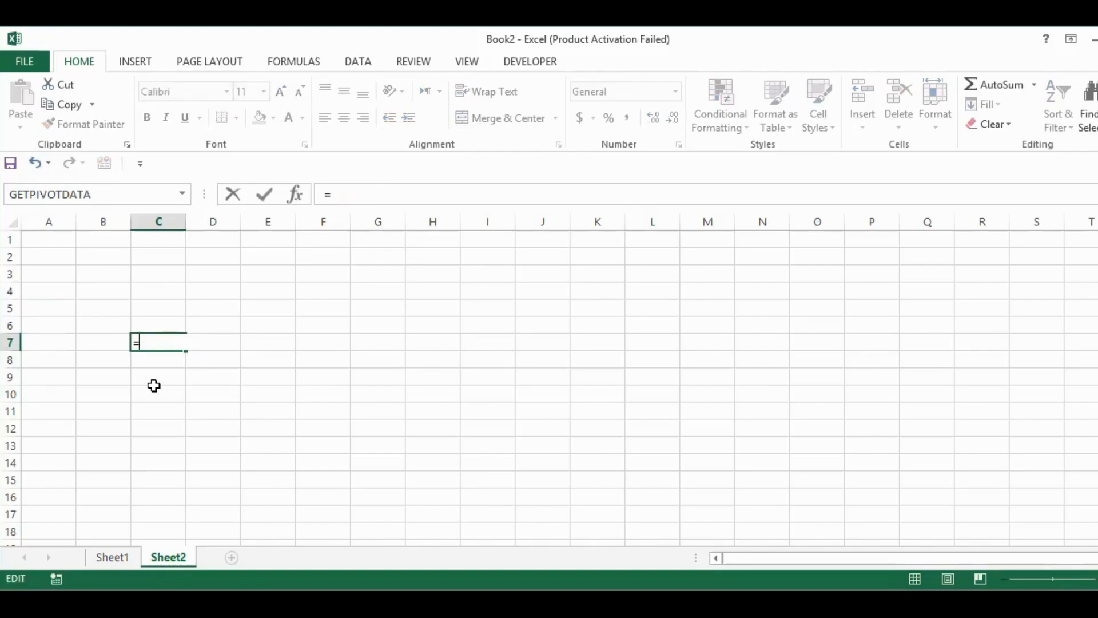
{"action": "left_click", "coordinate": [113, 558]}
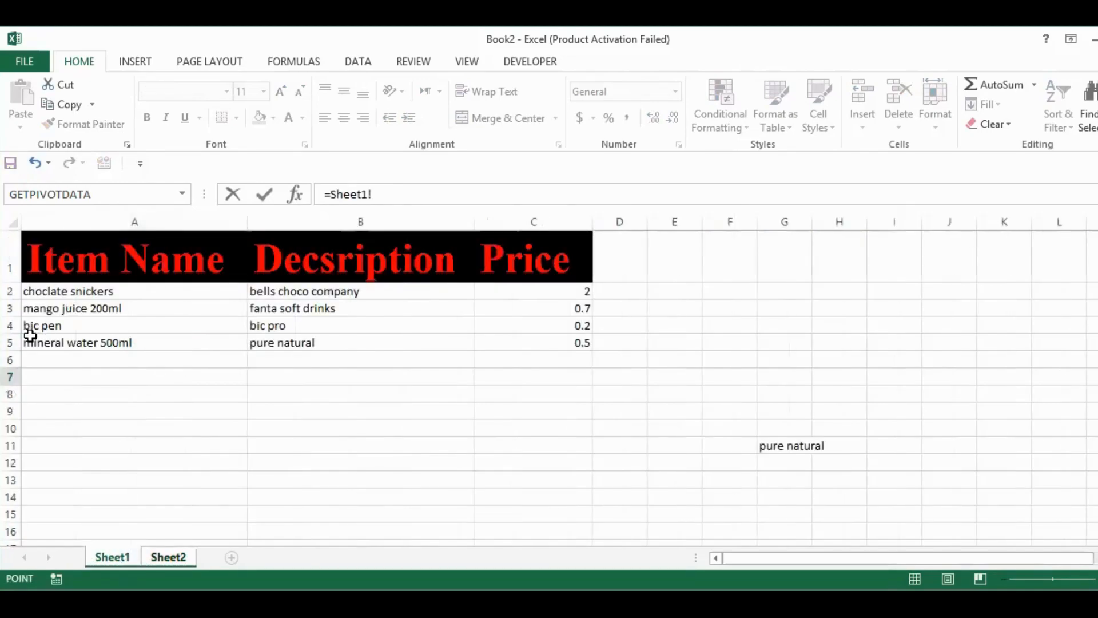
{"action": "left_click", "coordinate": [57, 290]}
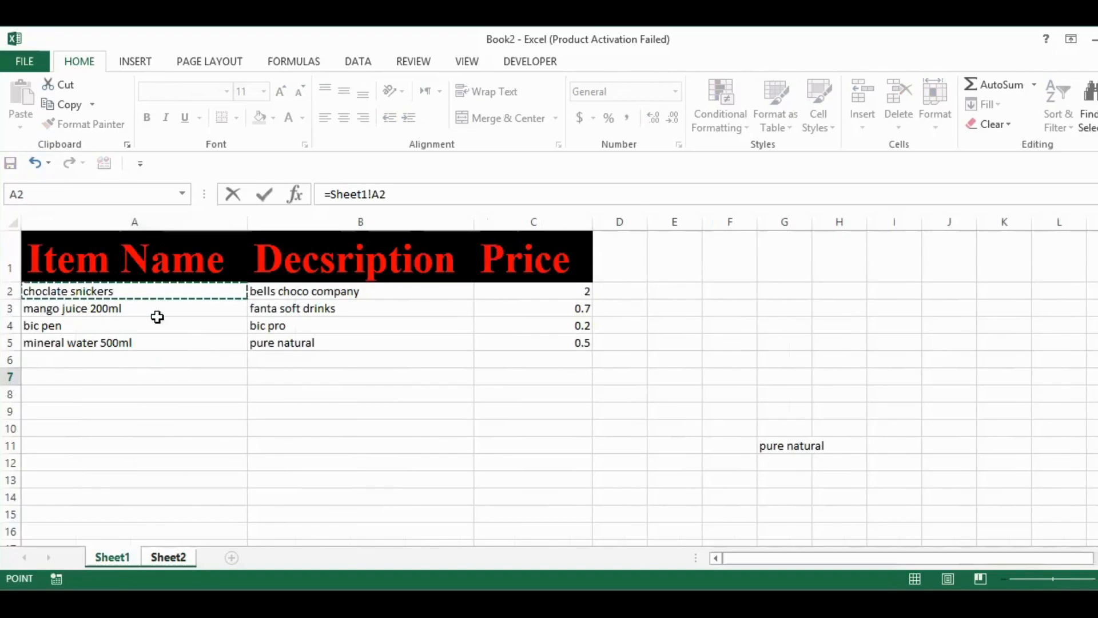
{"action": "key", "text": "Return"}
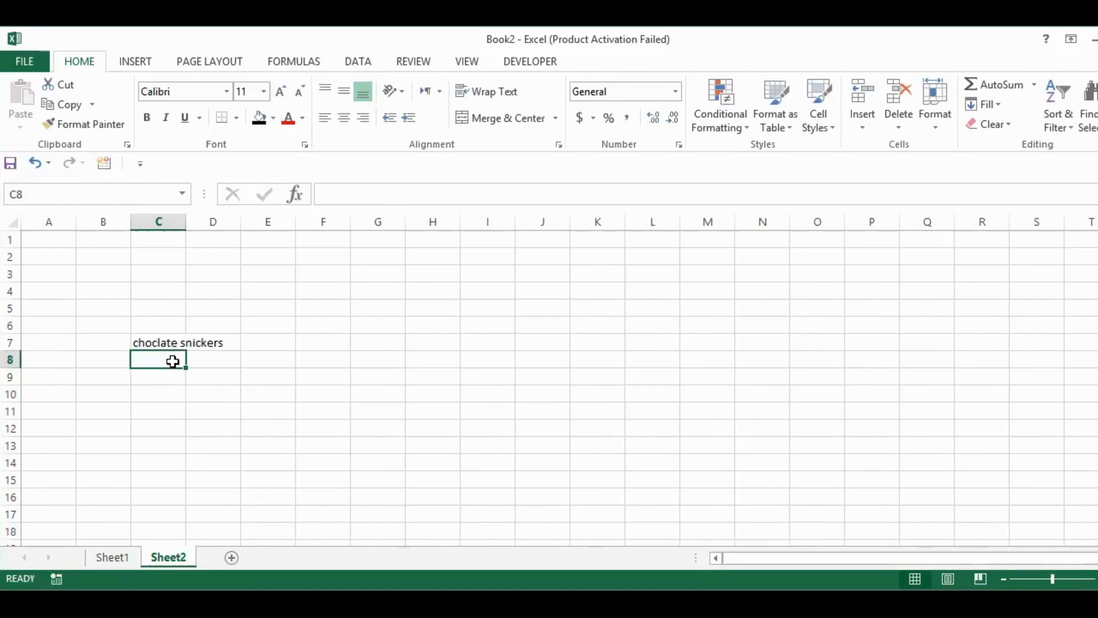
Inspect the cross-sheet formula stored in Sheet2 cell C7
{"action": "left_click", "coordinate": [177, 342]}
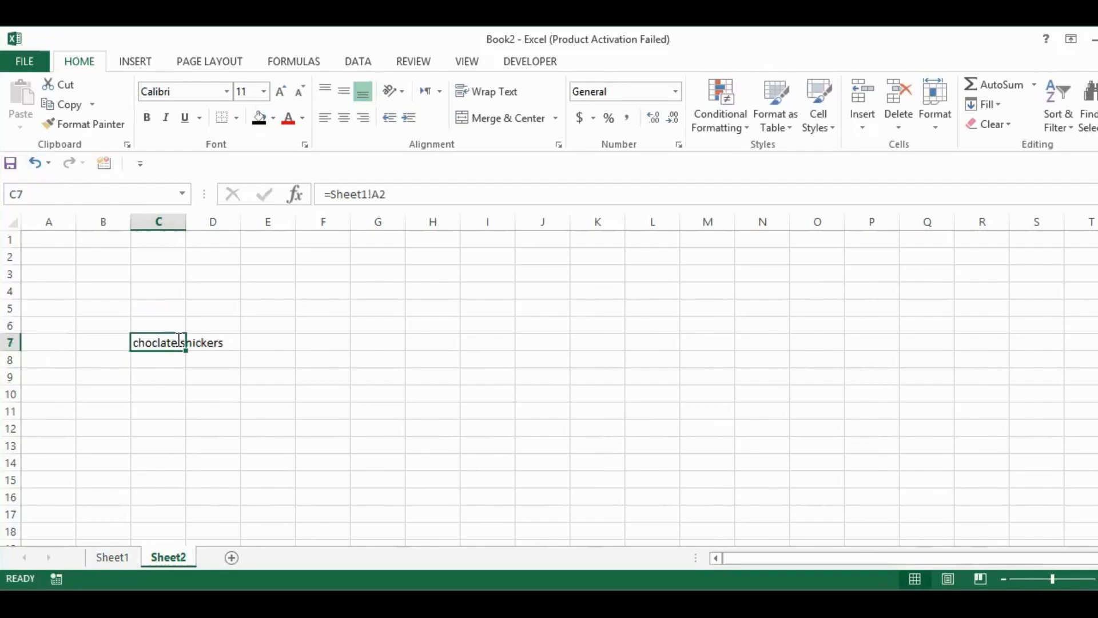
{"action": "double_click", "coordinate": [179, 340]}
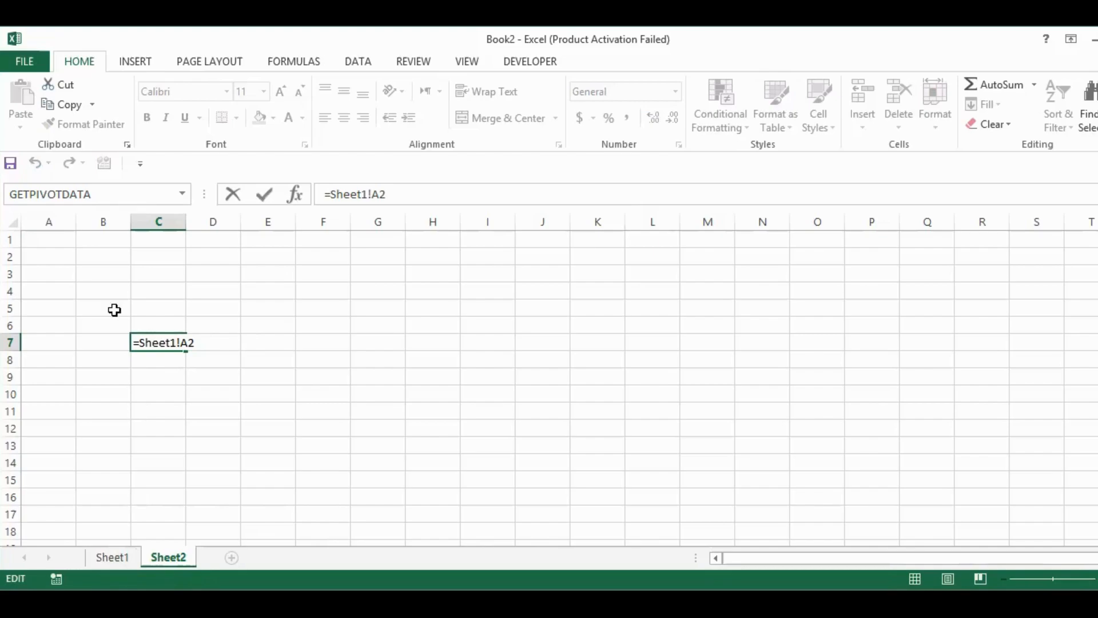
{"action": "key", "text": "Return"}
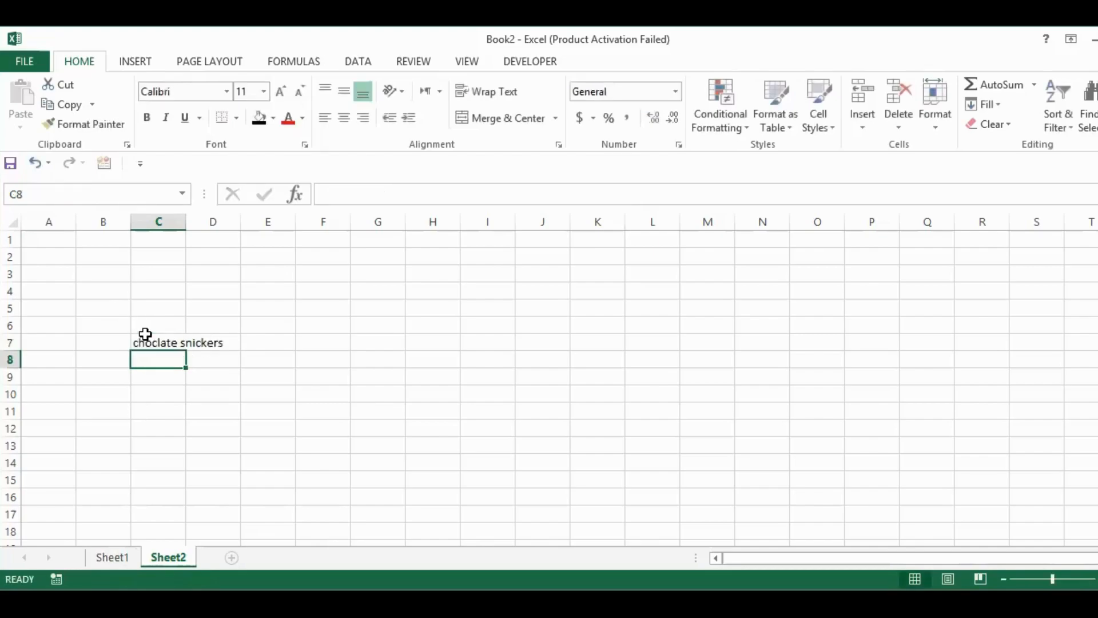
Return to Sheet1 and look over the values in the Price column
{"action": "left_click", "coordinate": [106, 560]}
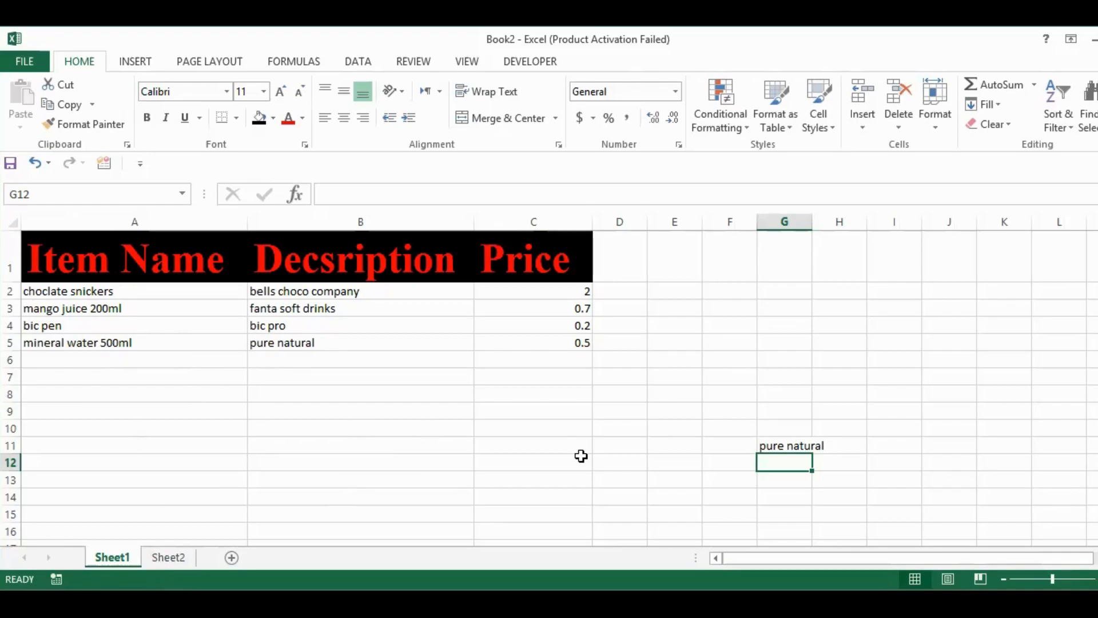
{"action": "left_click", "coordinate": [170, 559]}
{"action": "left_click", "coordinate": [105, 558]}
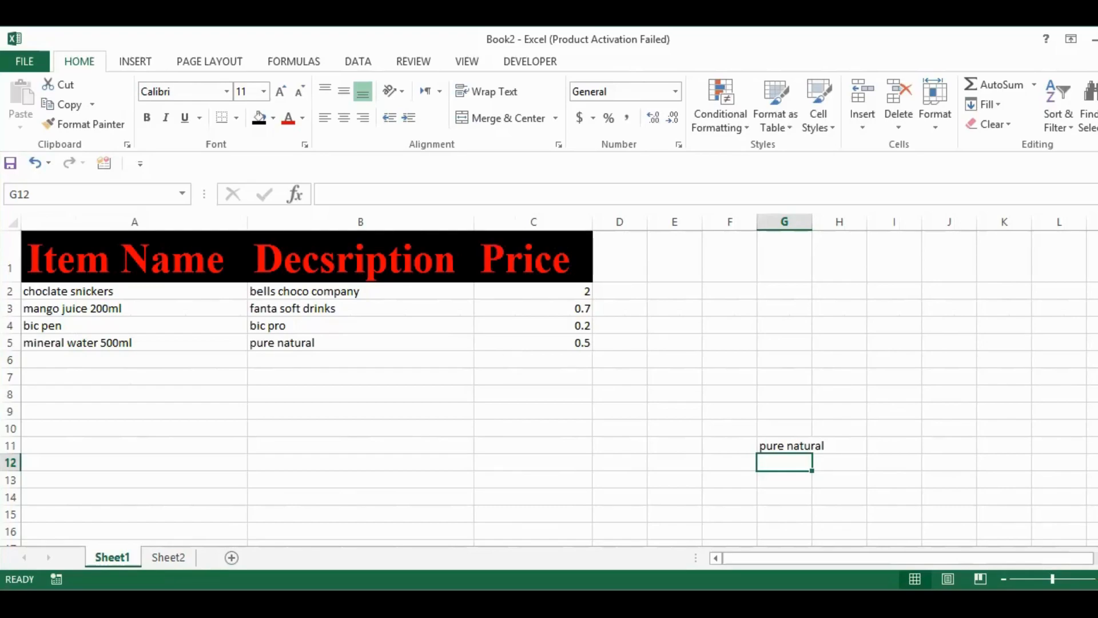
{"action": "left_click", "coordinate": [511, 375]}
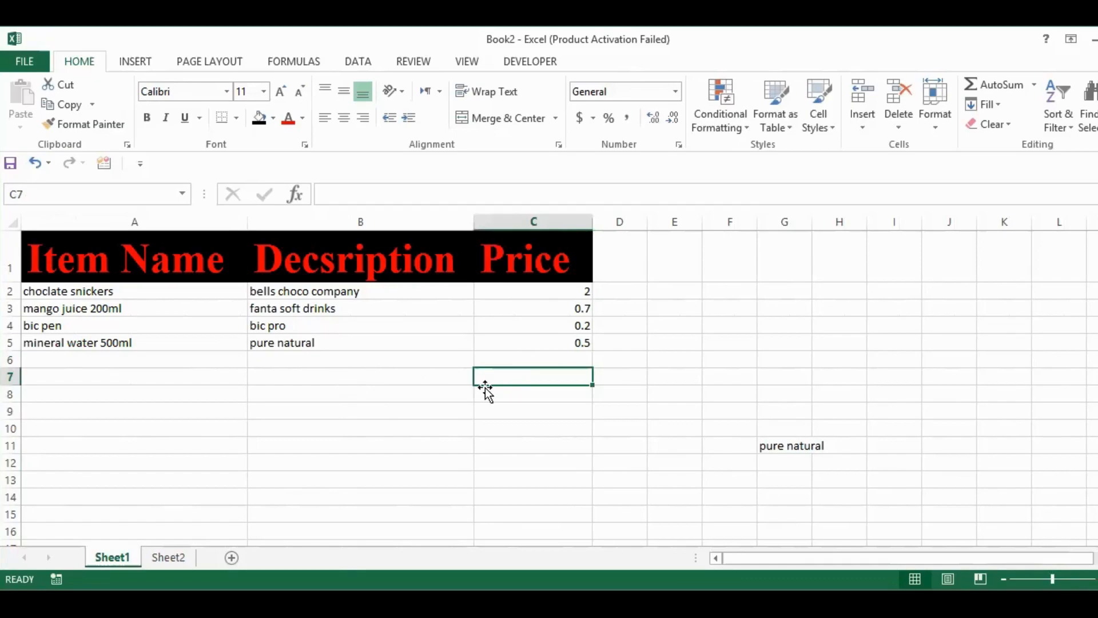
{"action": "left_click", "coordinate": [520, 444]}
{"action": "left_click", "coordinate": [552, 360]}
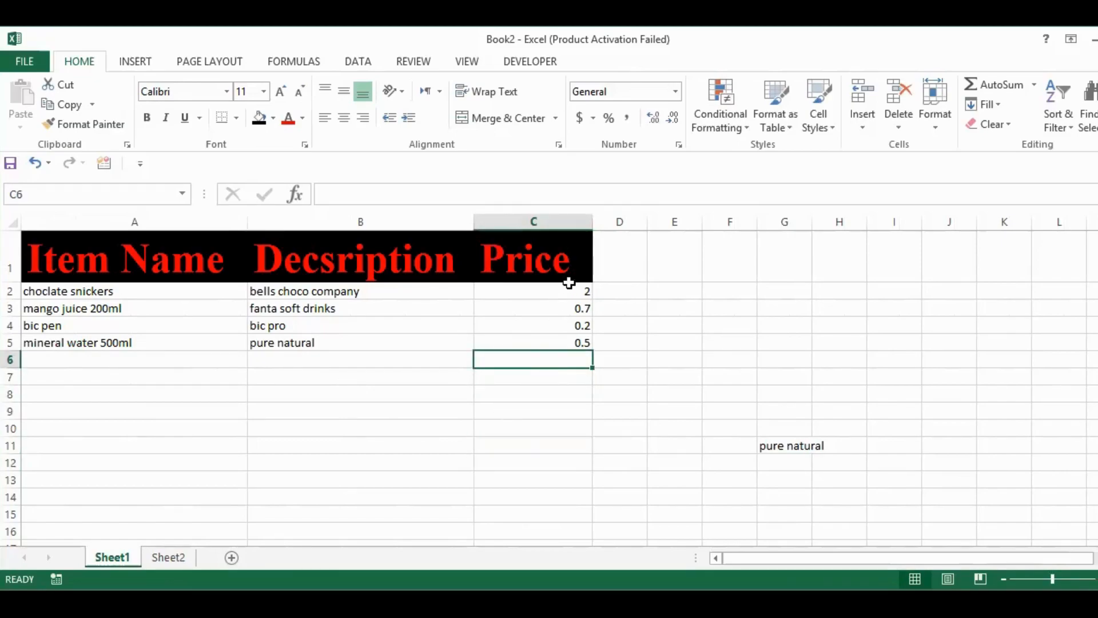
{"action": "left_click_drag", "start_coordinate": [581, 292], "coordinate": [602, 377]}
{"action": "left_click", "coordinate": [532, 462]}
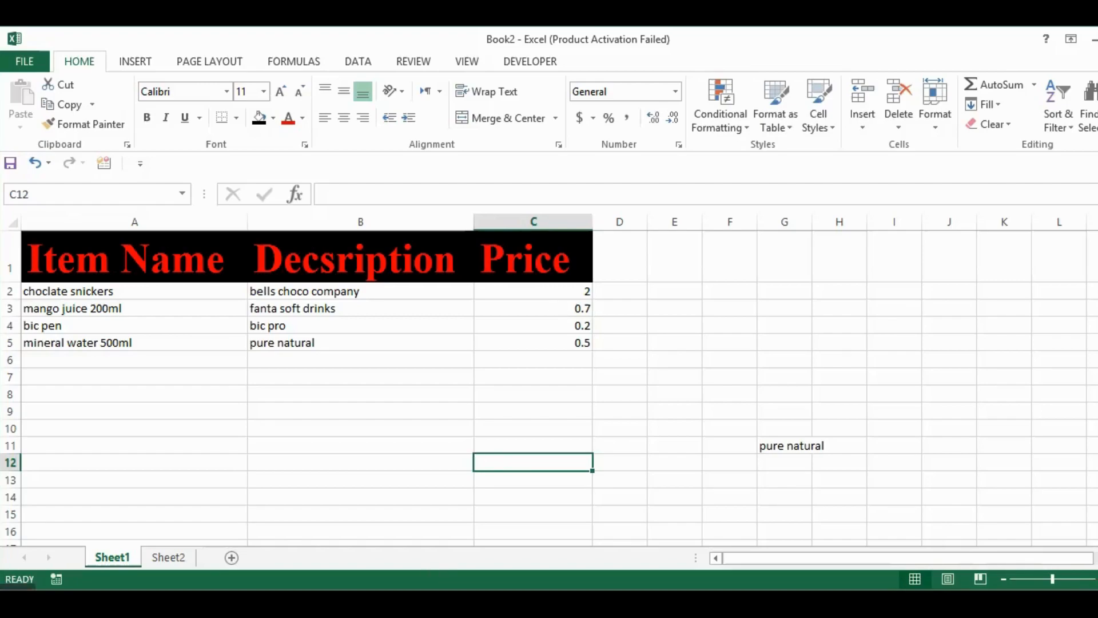
Add the header Quantity in cell D1 and widen column D to fit it
{"action": "left_click", "coordinate": [617, 250]}
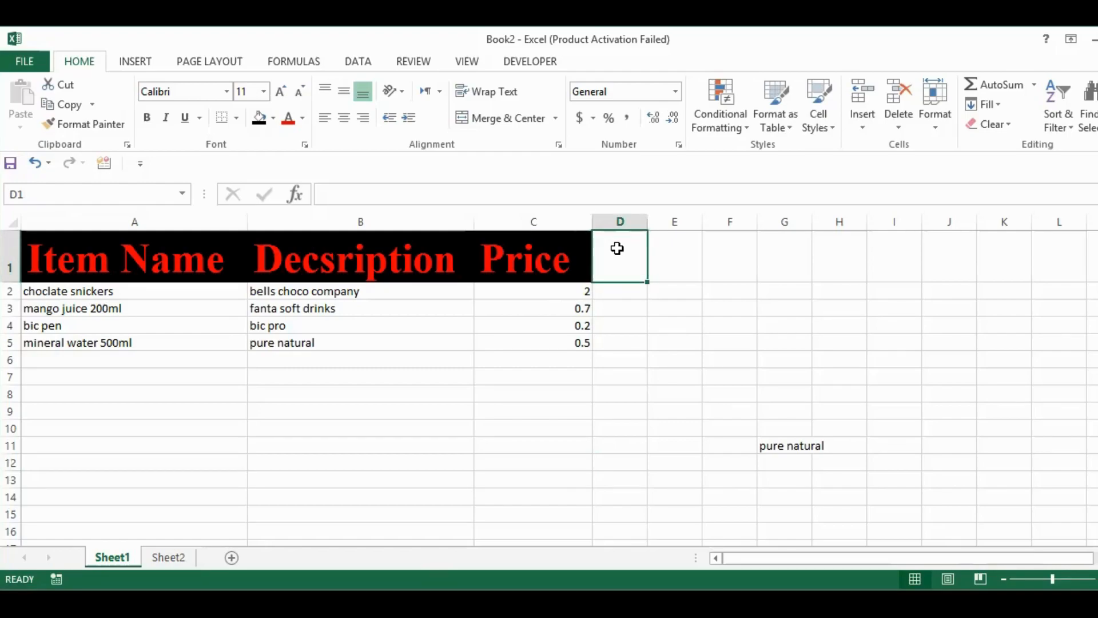
{"action": "type", "text": "Qu"}
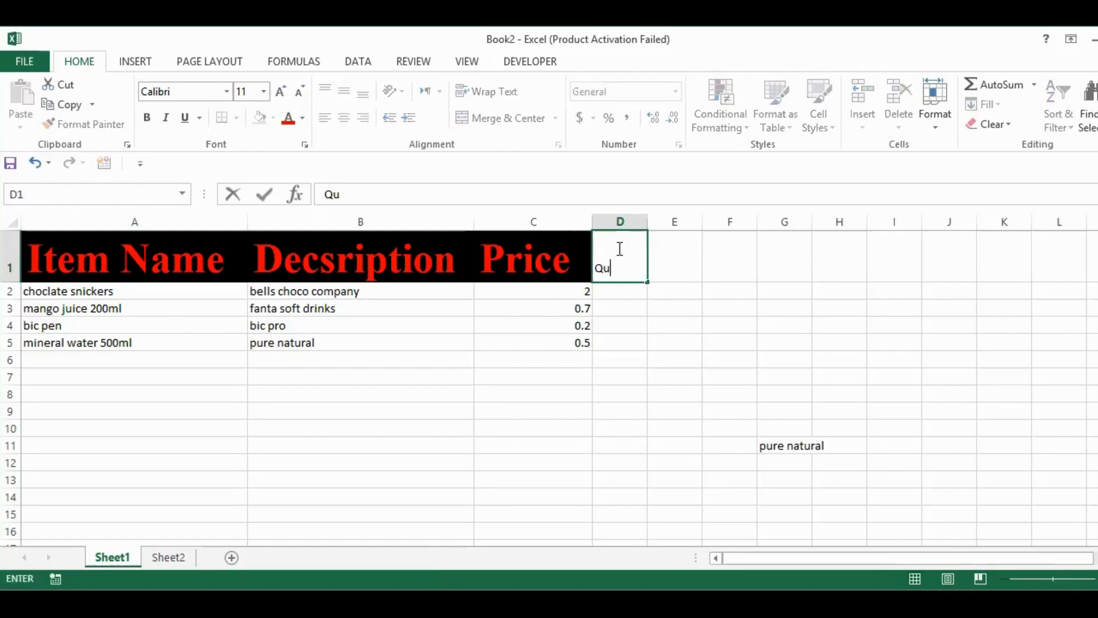
{"action": "type", "text": "antity"}
{"action": "key", "text": "Tab"}
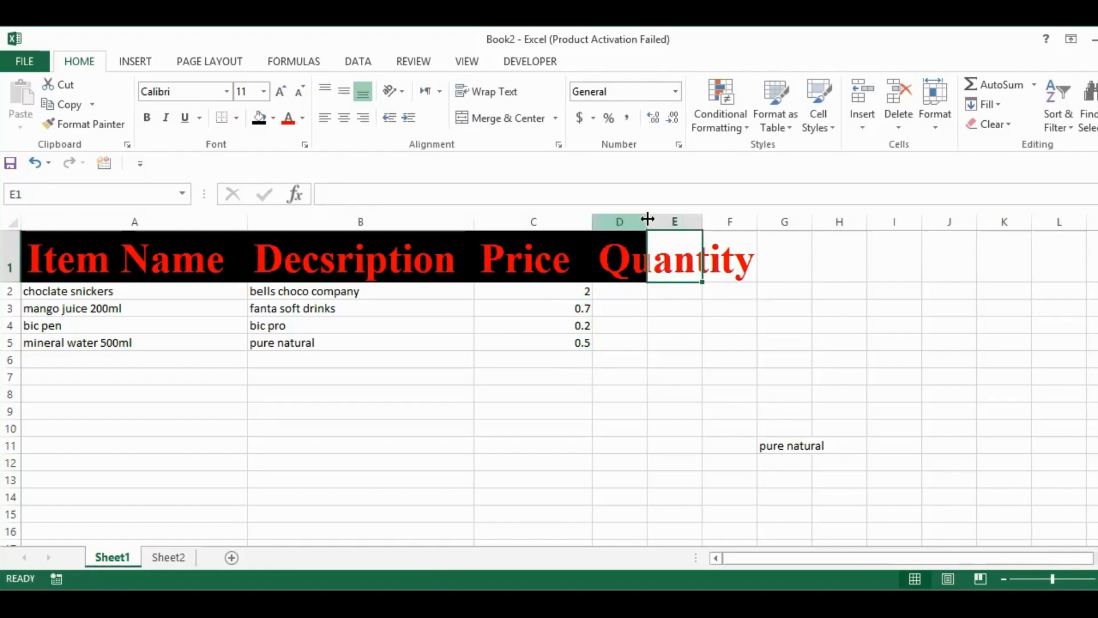
{"action": "left_click_drag", "start_coordinate": [649, 219], "coordinate": [766, 233]}
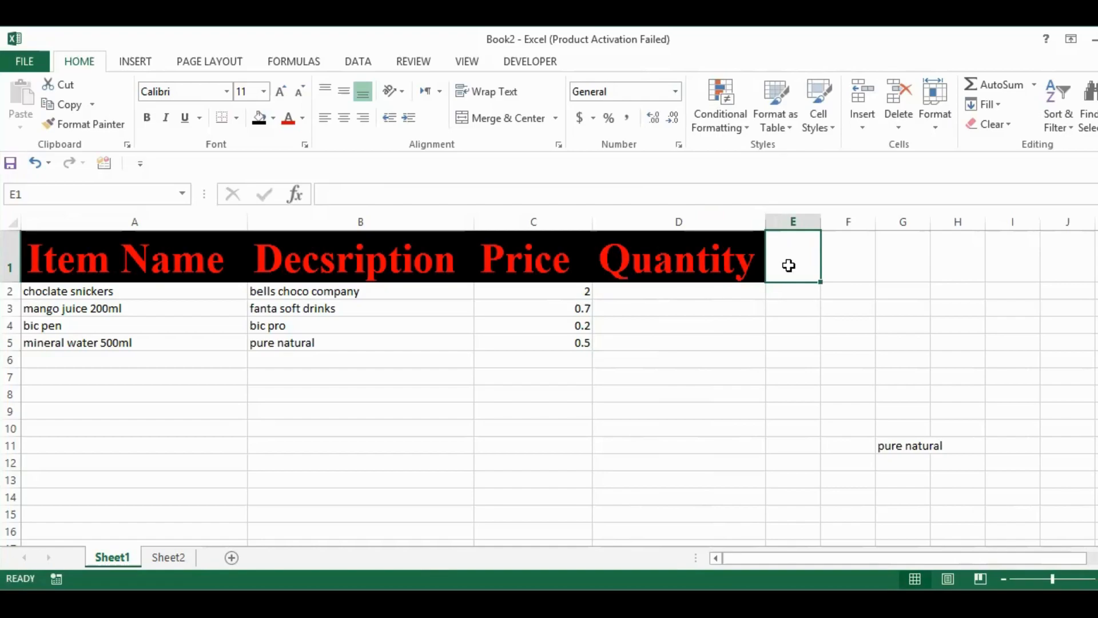
Add the header Total price in cell E1 and widen column E to fit it
{"action": "type", "text": "Total"}
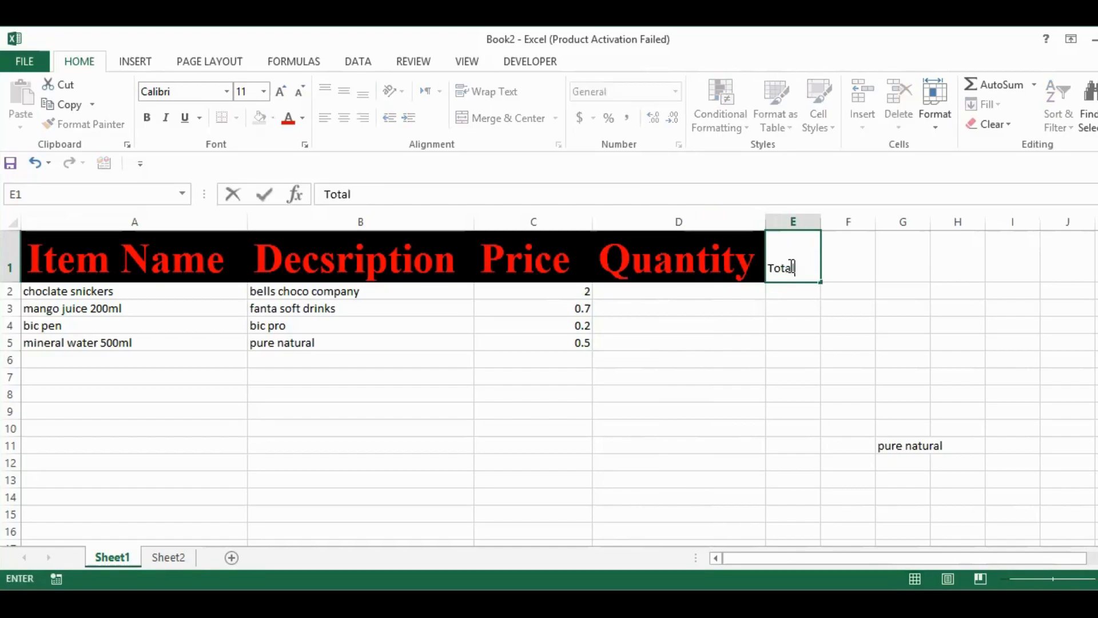
{"action": "type", "text": " price"}
{"action": "key", "text": "Return"}
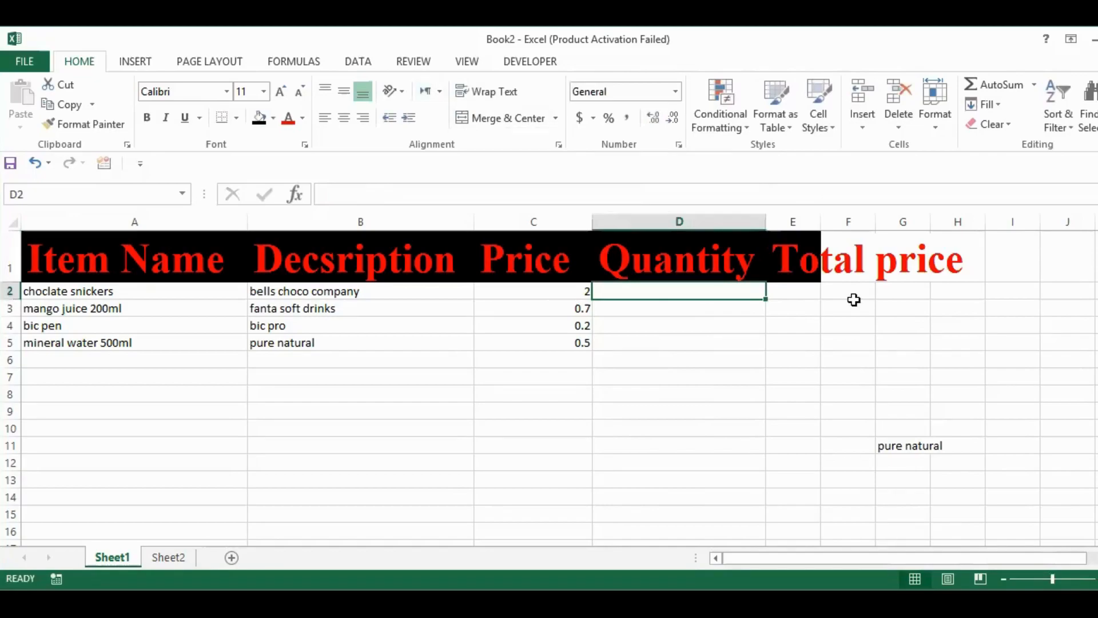
{"action": "left_click_drag", "start_coordinate": [821, 216], "coordinate": [974, 215]}
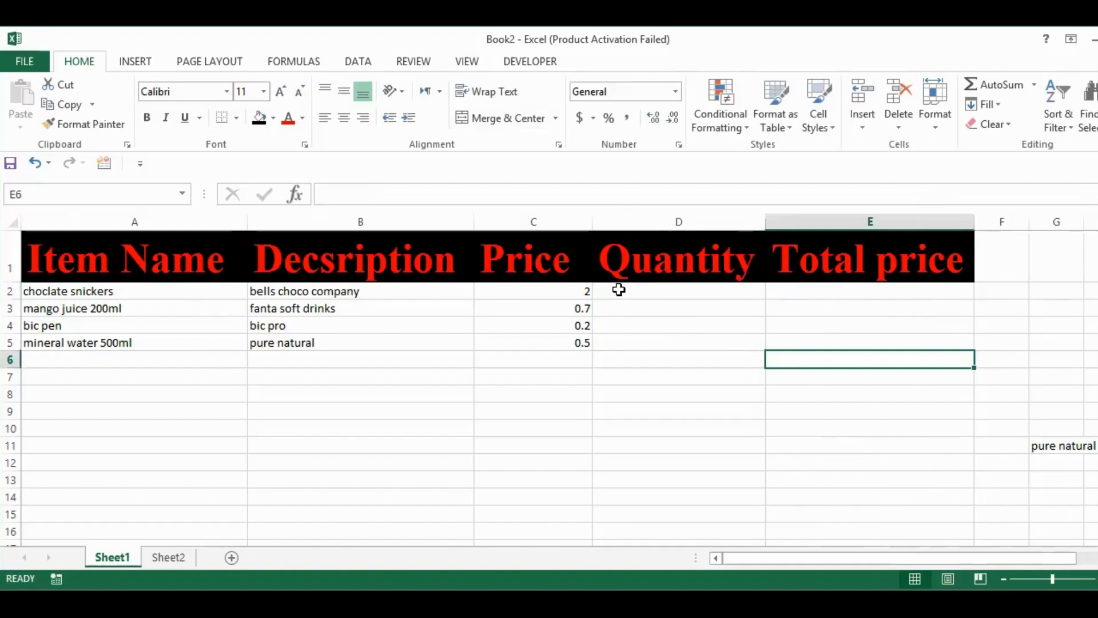
Enter the quantities 10, 15, 20 and 100 for the four items in cells D2 to D5
{"action": "left_click", "coordinate": [622, 289]}
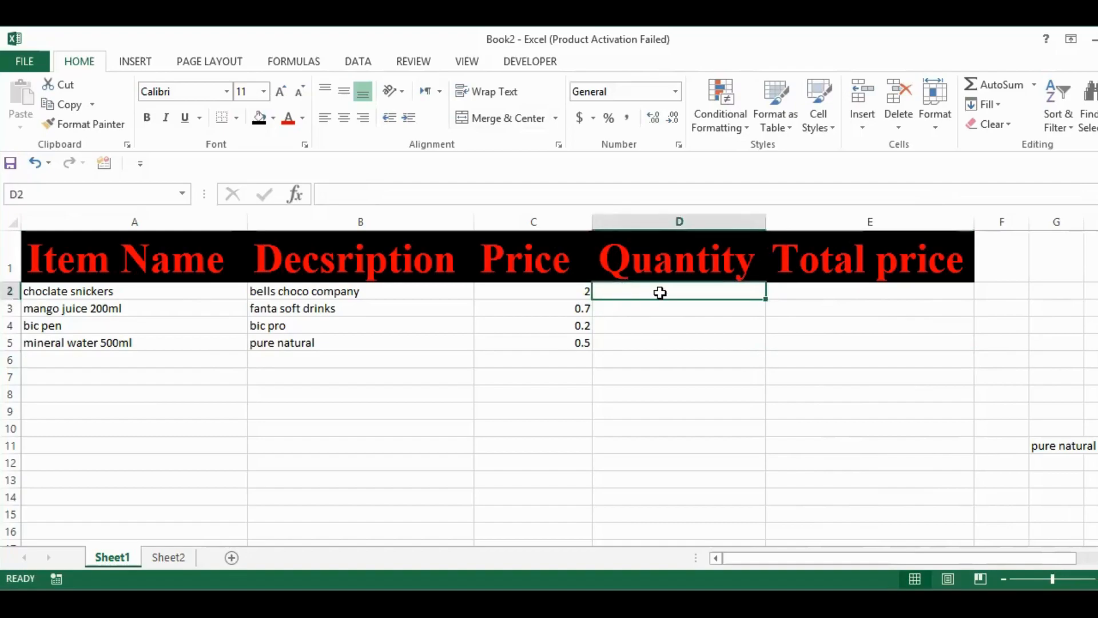
{"action": "left_click", "coordinate": [777, 324]}
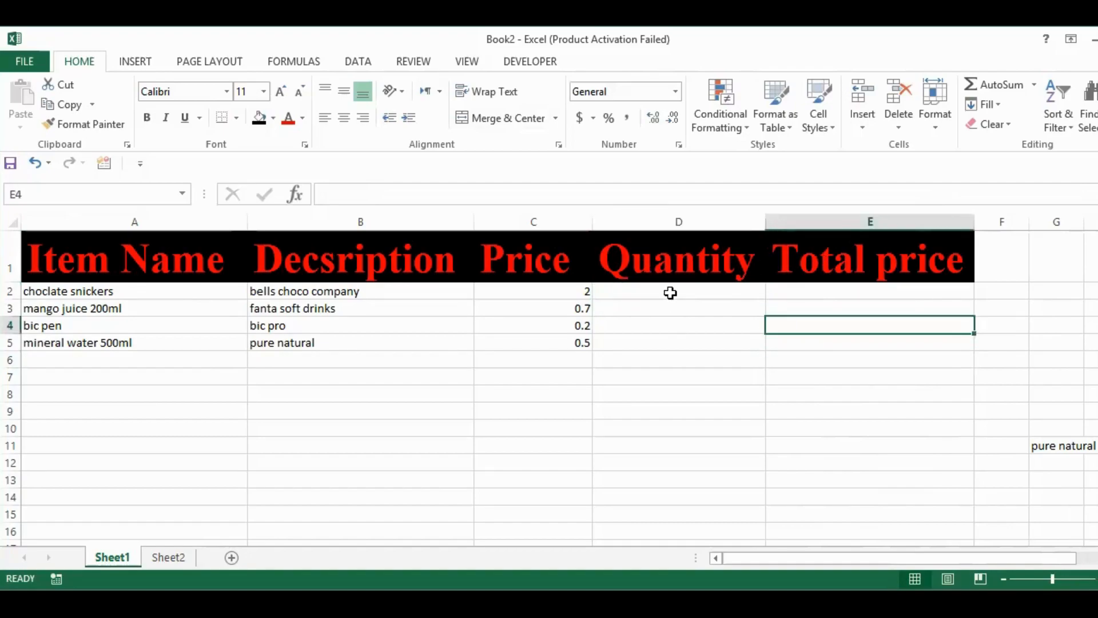
{"action": "left_click", "coordinate": [670, 289]}
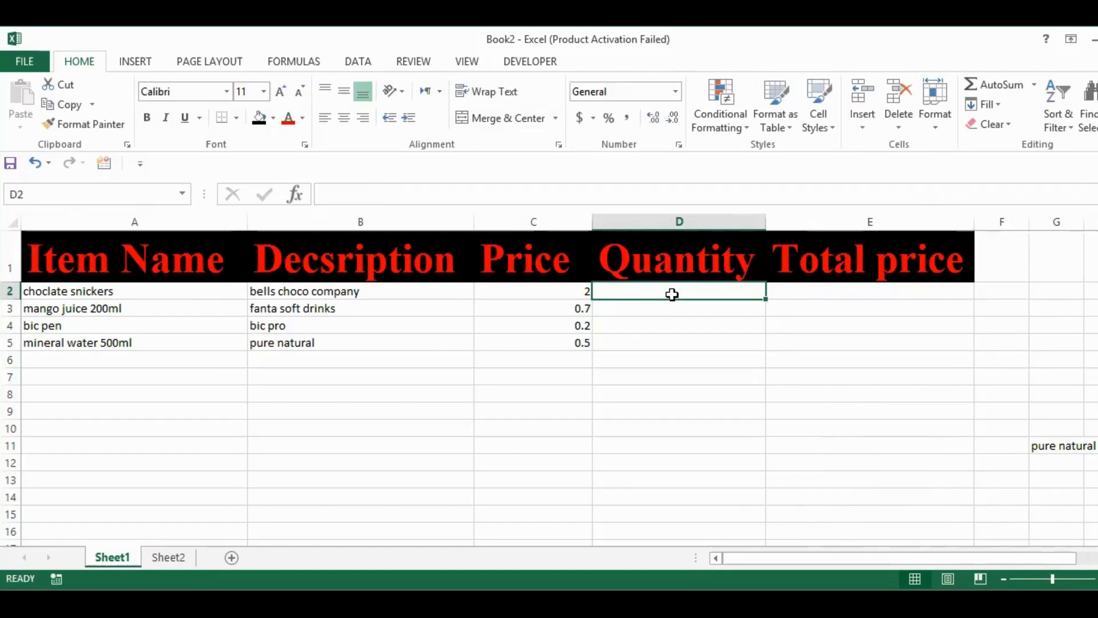
{"action": "type", "text": "10"}
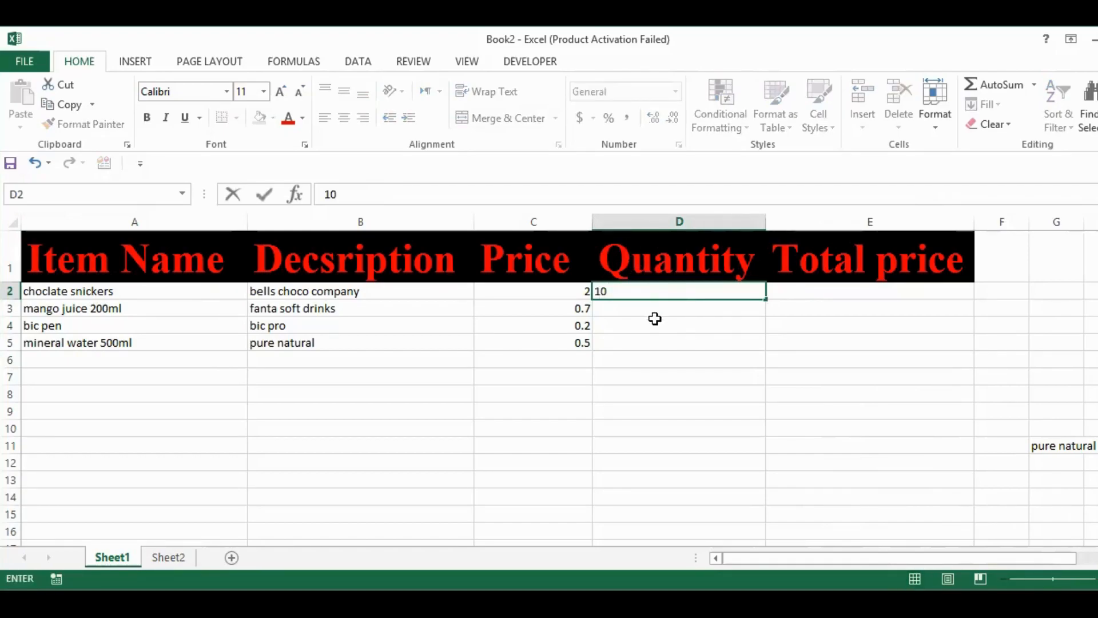
{"action": "key", "text": "Return"}
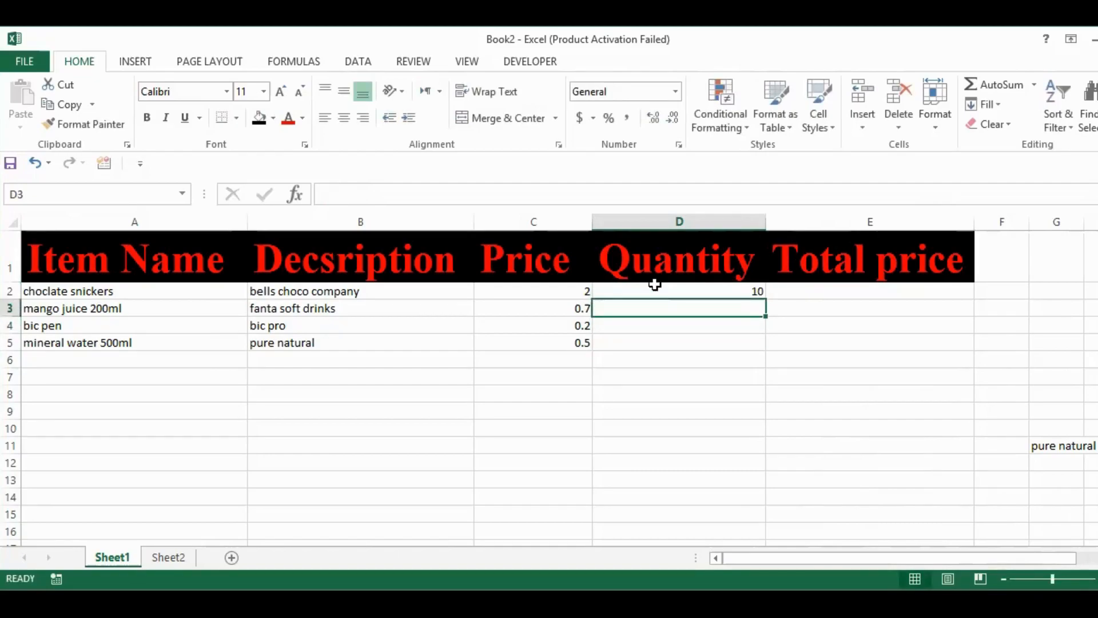
{"action": "type", "text": "15"}
{"action": "key", "text": "Return"}
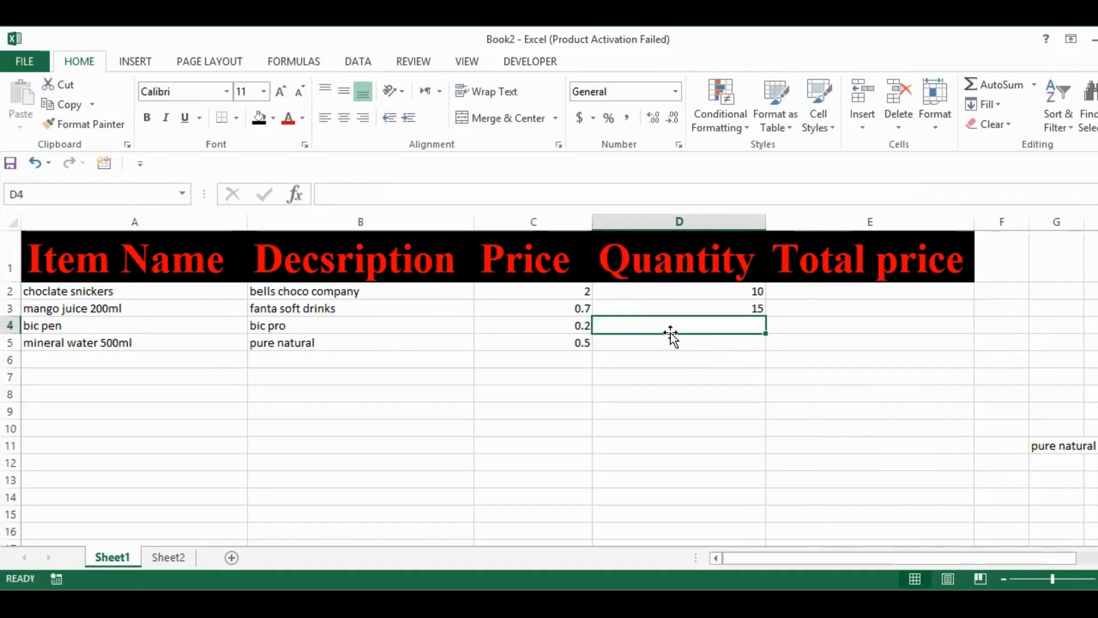
{"action": "type", "text": "20"}
{"action": "key", "text": "Return"}
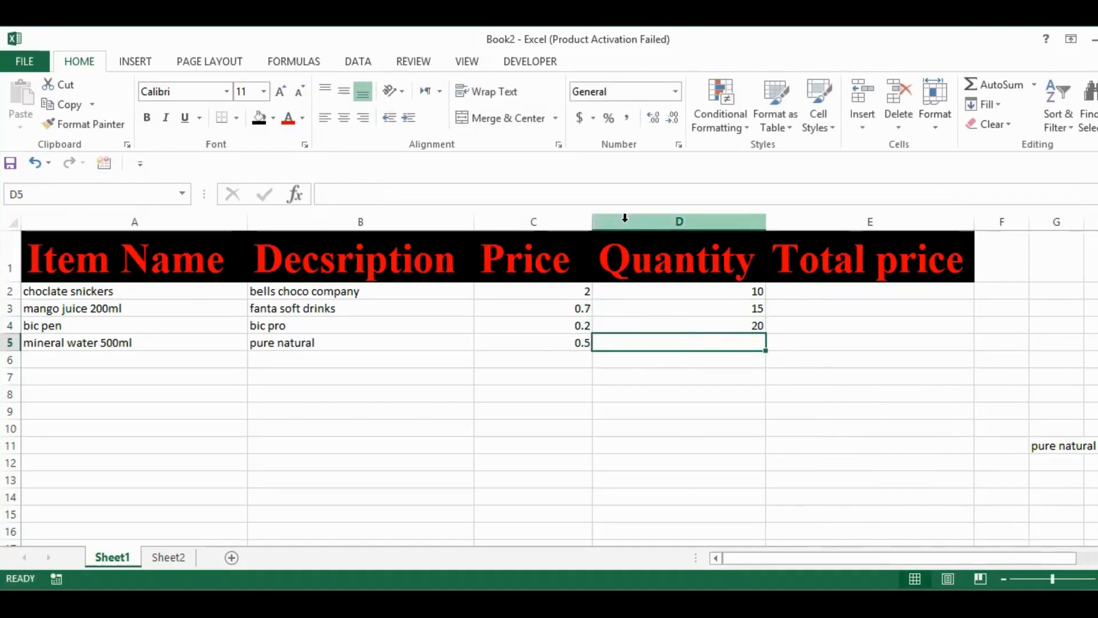
{"action": "type", "text": "100"}
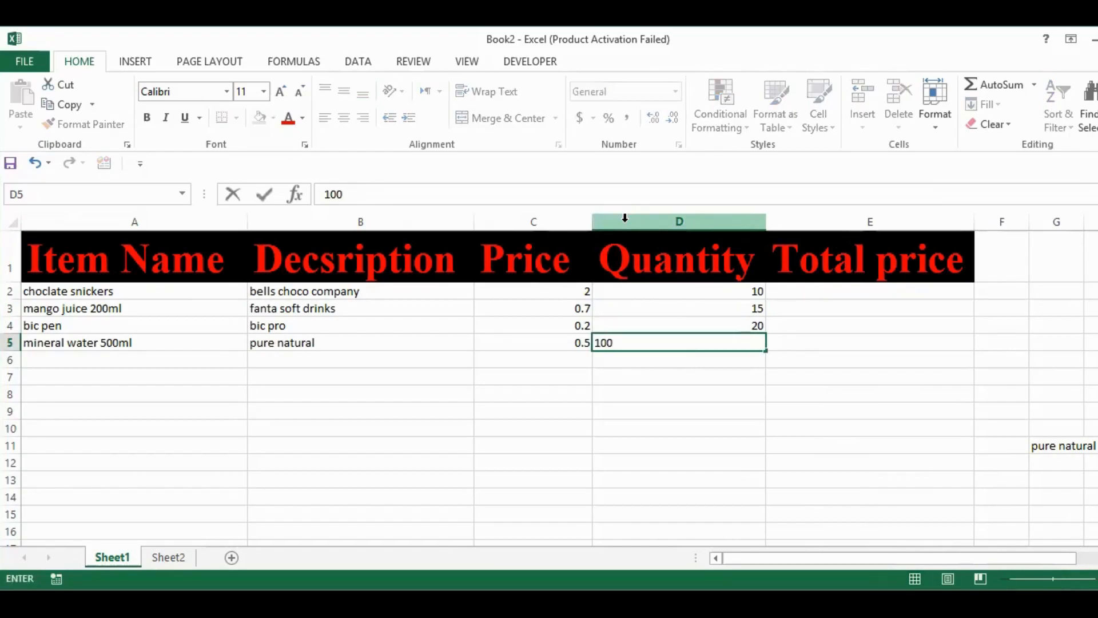
{"action": "key", "text": "Return"}
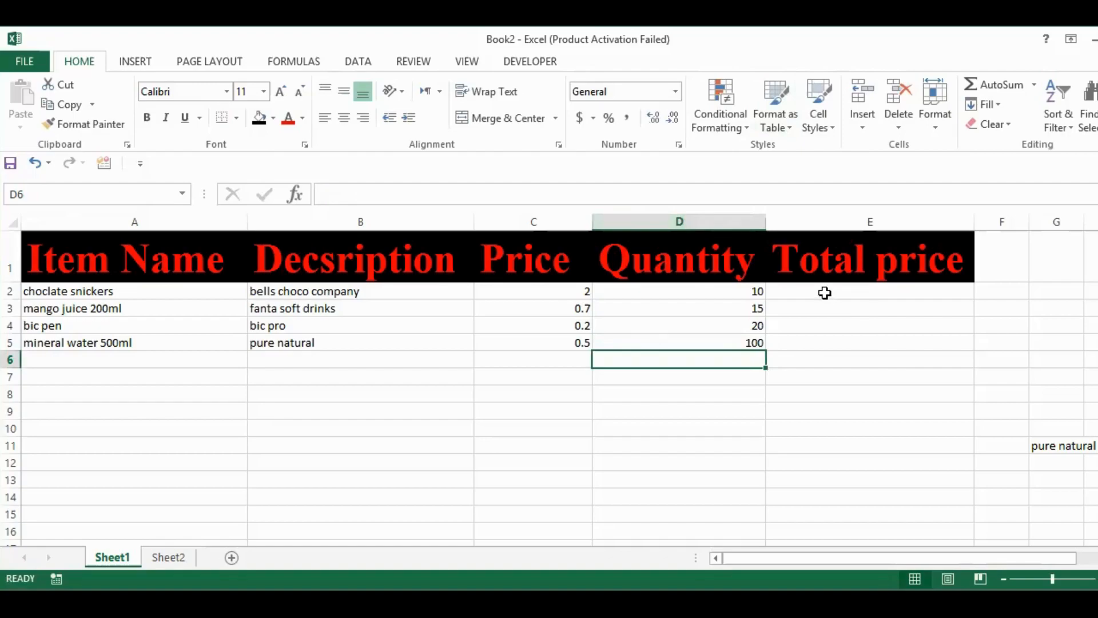
Calculate the chocolate snickers' total price in cell E2 with the formula =C2*D2
{"action": "left_click", "coordinate": [827, 292]}
{"action": "left_click", "coordinate": [828, 357]}
{"action": "left_click", "coordinate": [803, 298]}
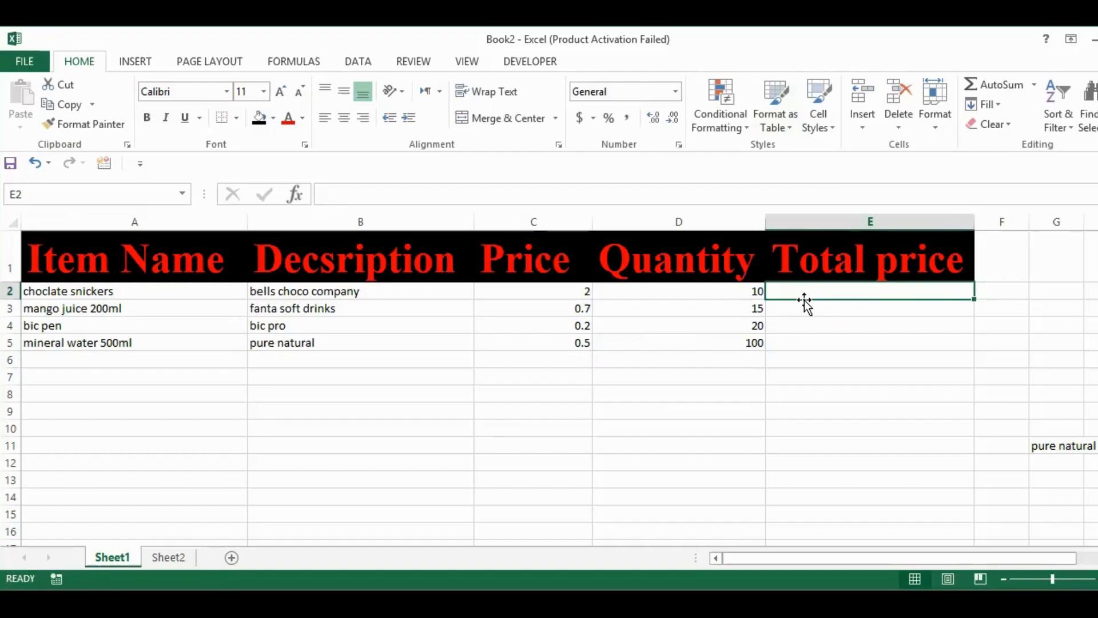
{"action": "type", "text": "="}
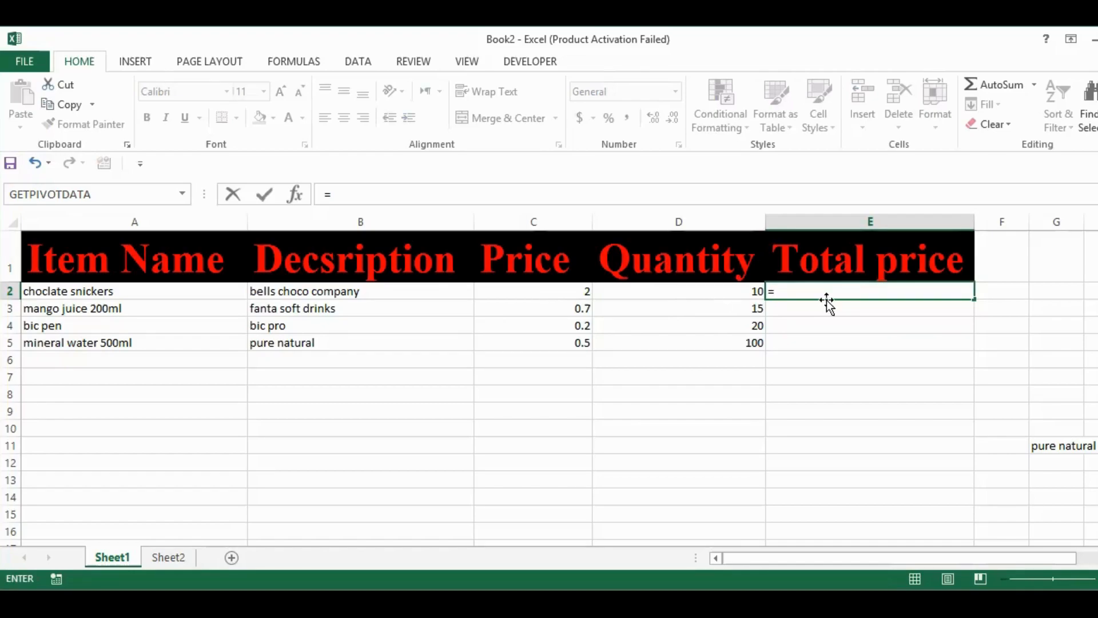
{"action": "left_click", "coordinate": [546, 290]}
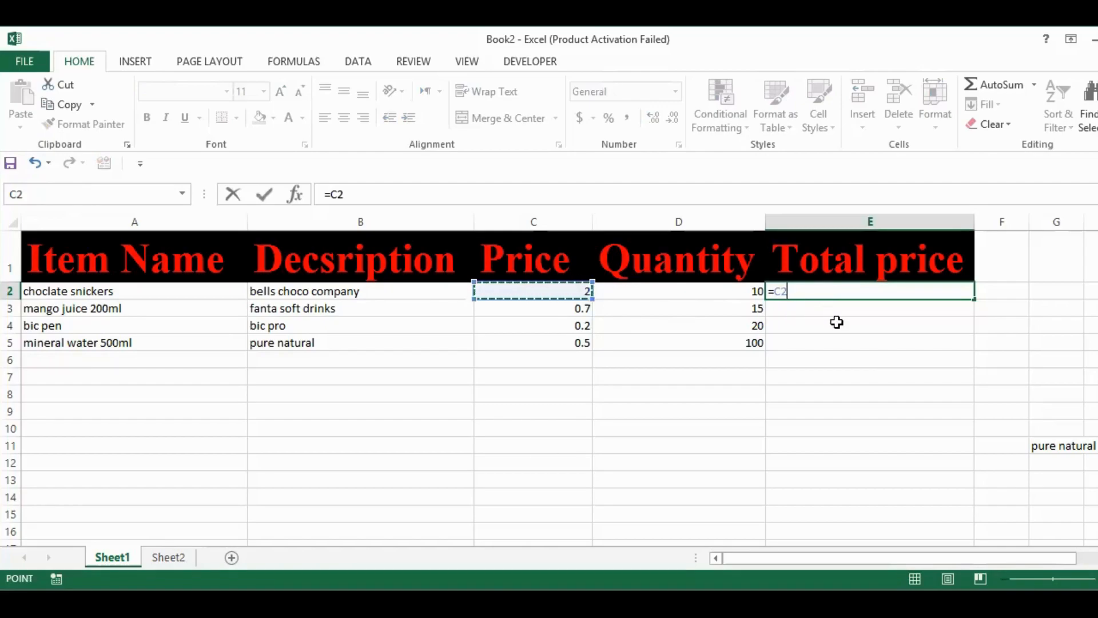
{"action": "type", "text": "*"}
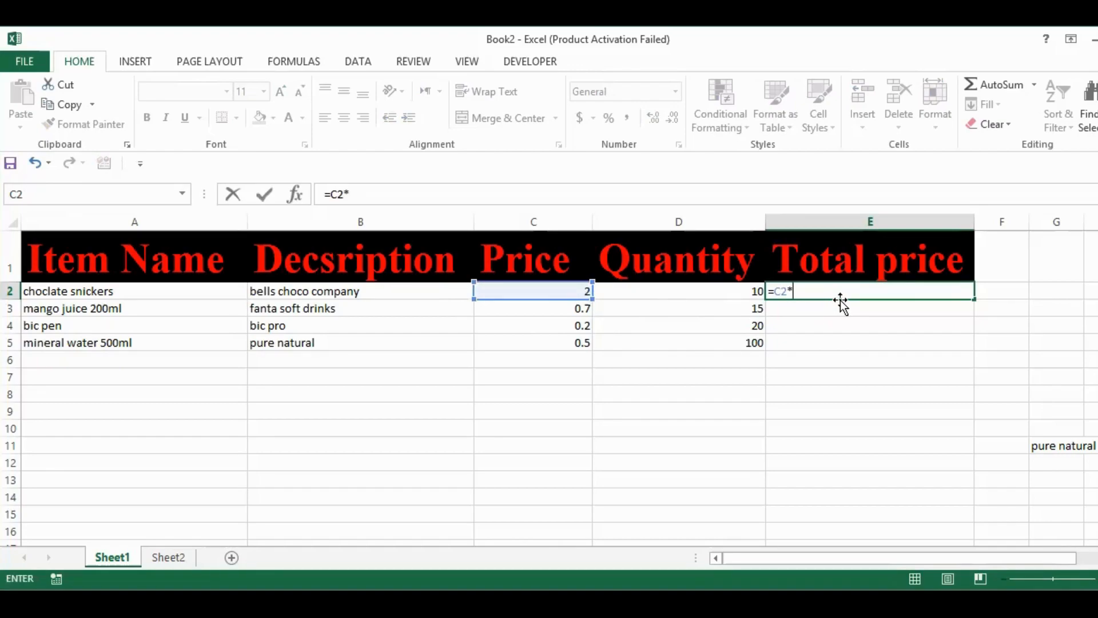
{"action": "type", "text": "d"}
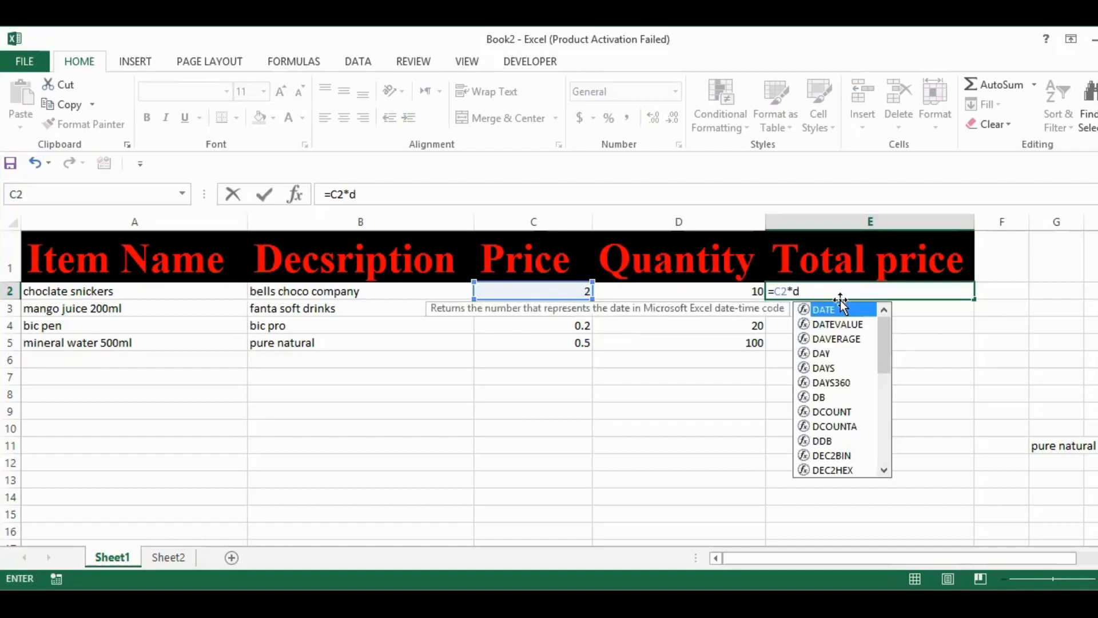
{"action": "type", "text": "2"}
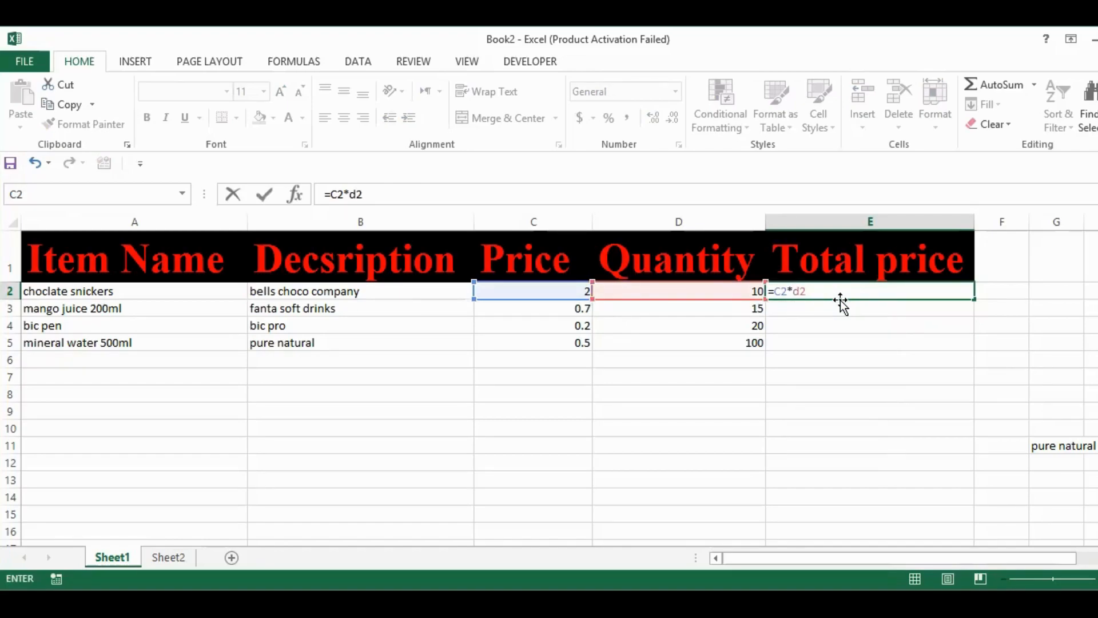
{"action": "key", "text": "Return"}
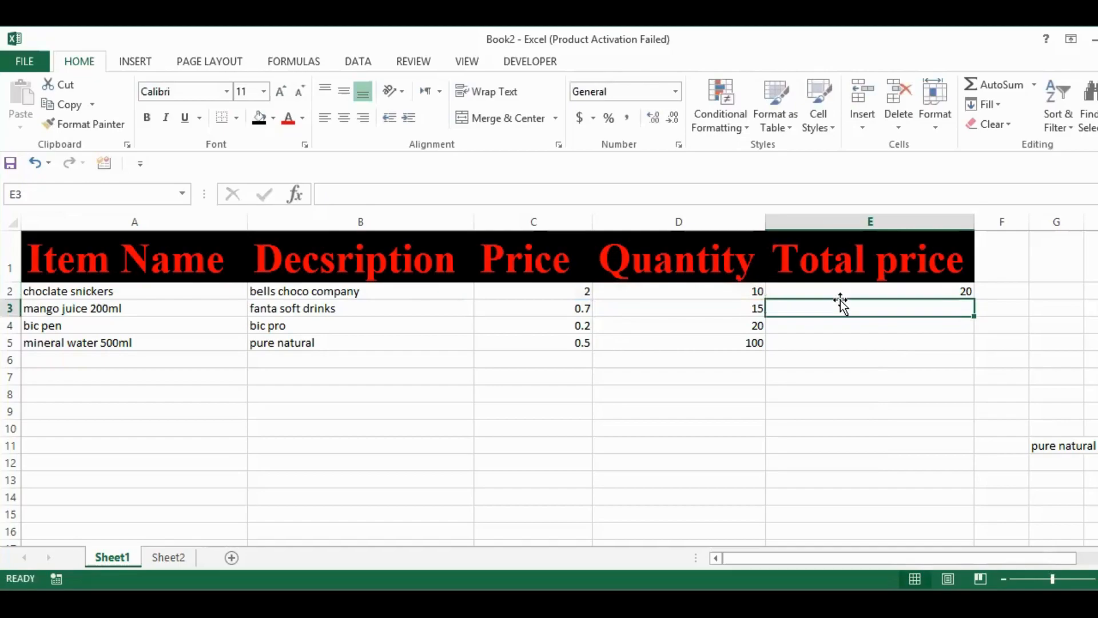
Examine the formula in cell E2, including its multiplication operator and the cells it references
{"action": "left_click", "coordinate": [843, 290]}
{"action": "double_click", "coordinate": [844, 289]}
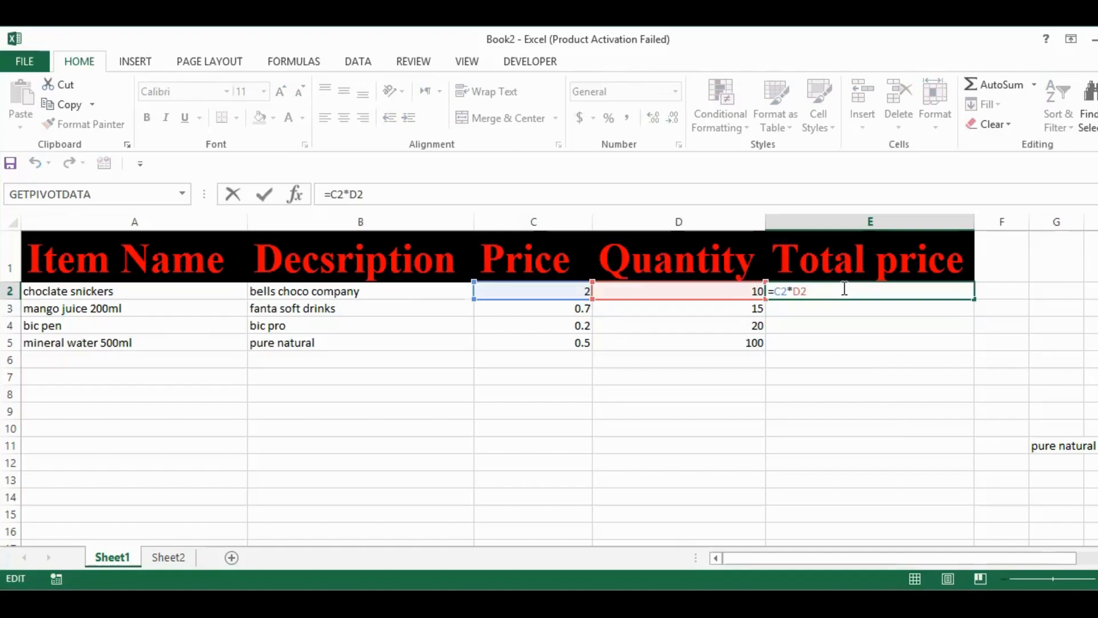
{"action": "double_click", "coordinate": [792, 292]}
{"action": "left_click", "coordinate": [789, 291]}
{"action": "key", "text": "shift+Right"}
{"action": "left_click", "coordinate": [805, 291]}
{"action": "key", "text": "Return"}
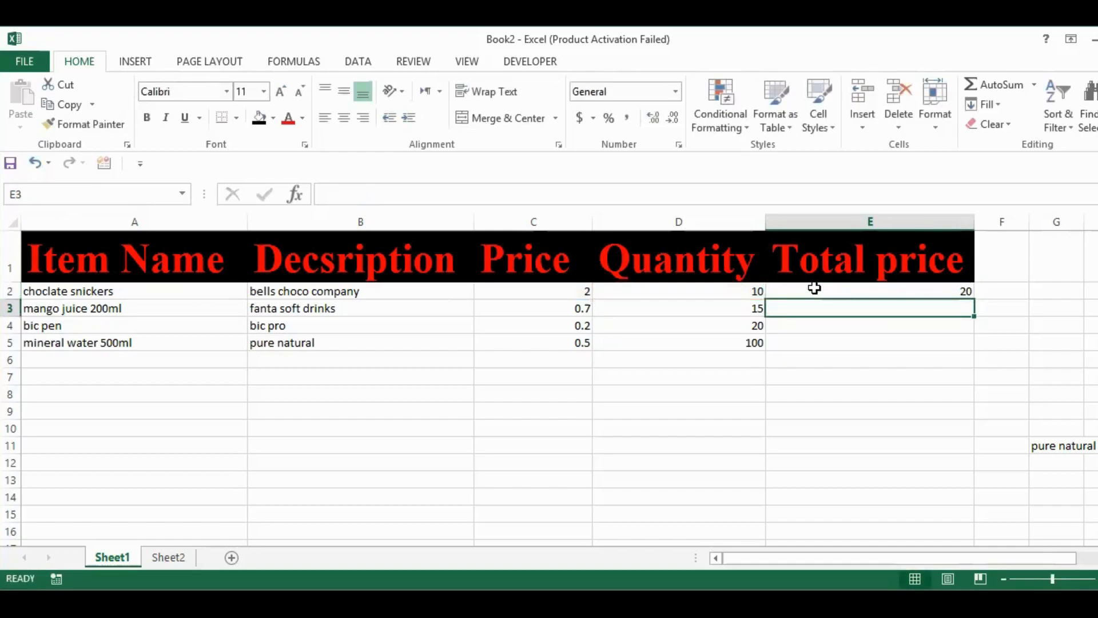
{"action": "left_click", "coordinate": [864, 290]}
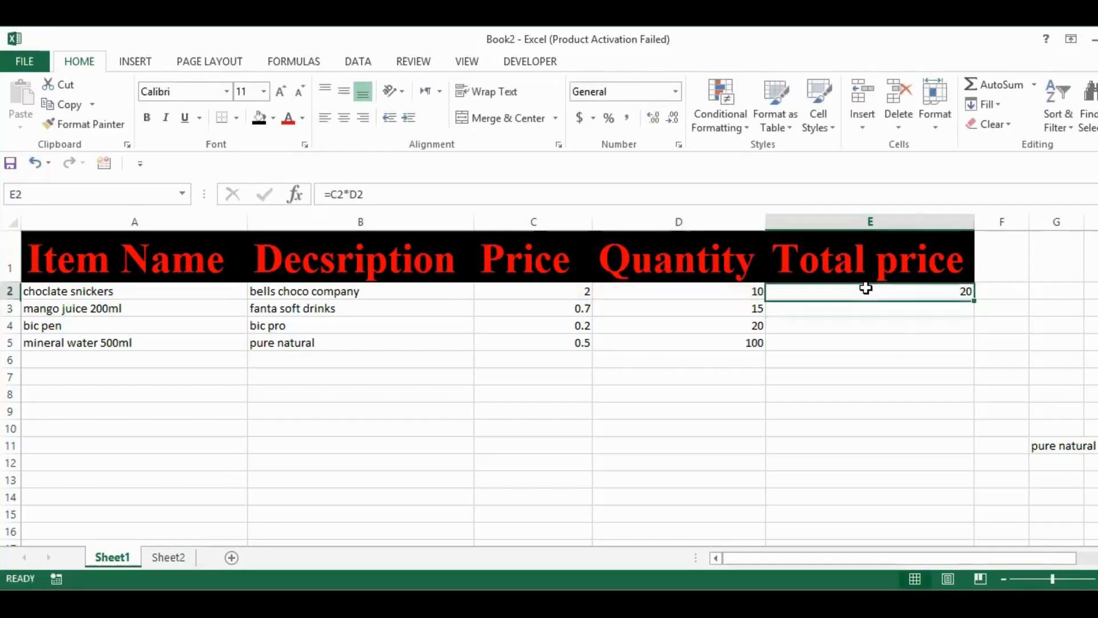
{"action": "left_click_drag", "start_coordinate": [836, 299], "coordinate": [834, 304]}
Calculate the mango juice's total price in cell E3 with the formula =C3*D3
{"action": "left_click", "coordinate": [820, 310]}
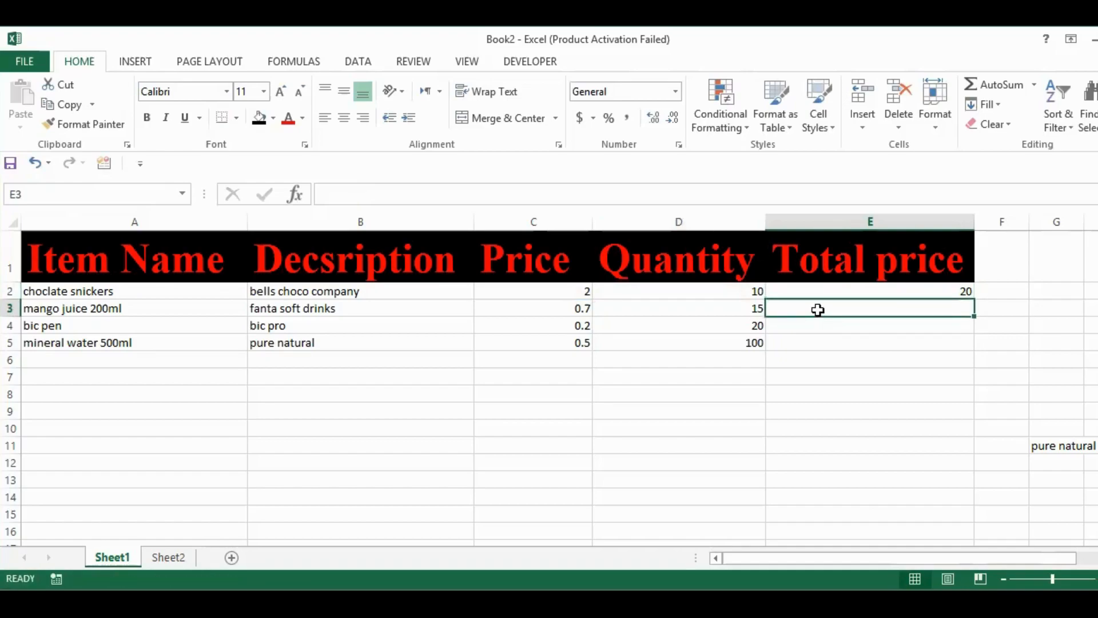
{"action": "type", "text": "="}
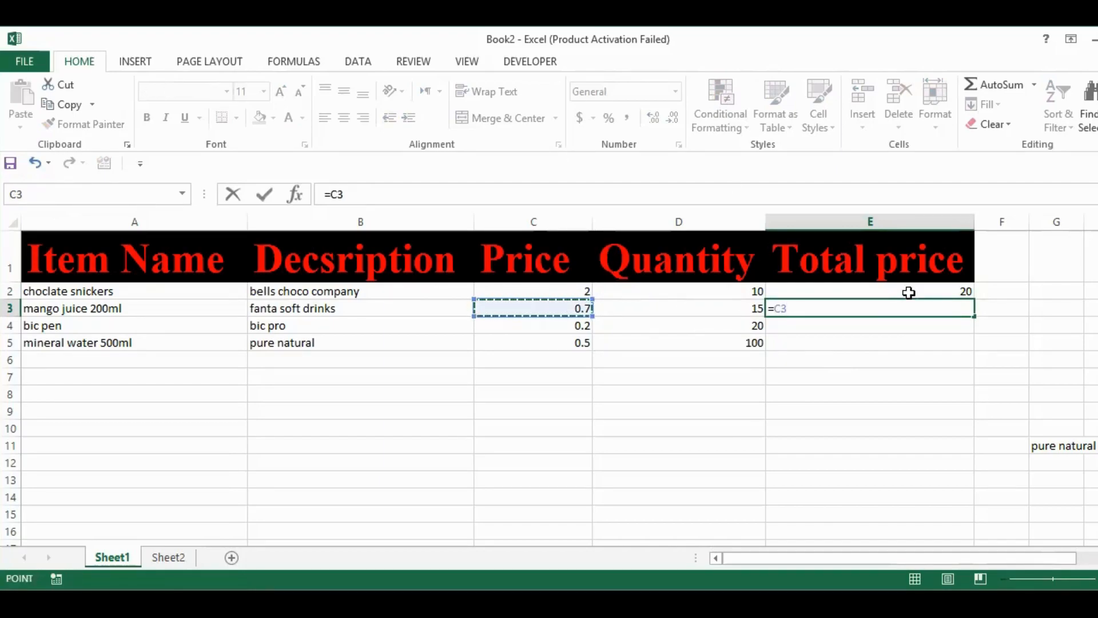
{"action": "type", "text": "*"}
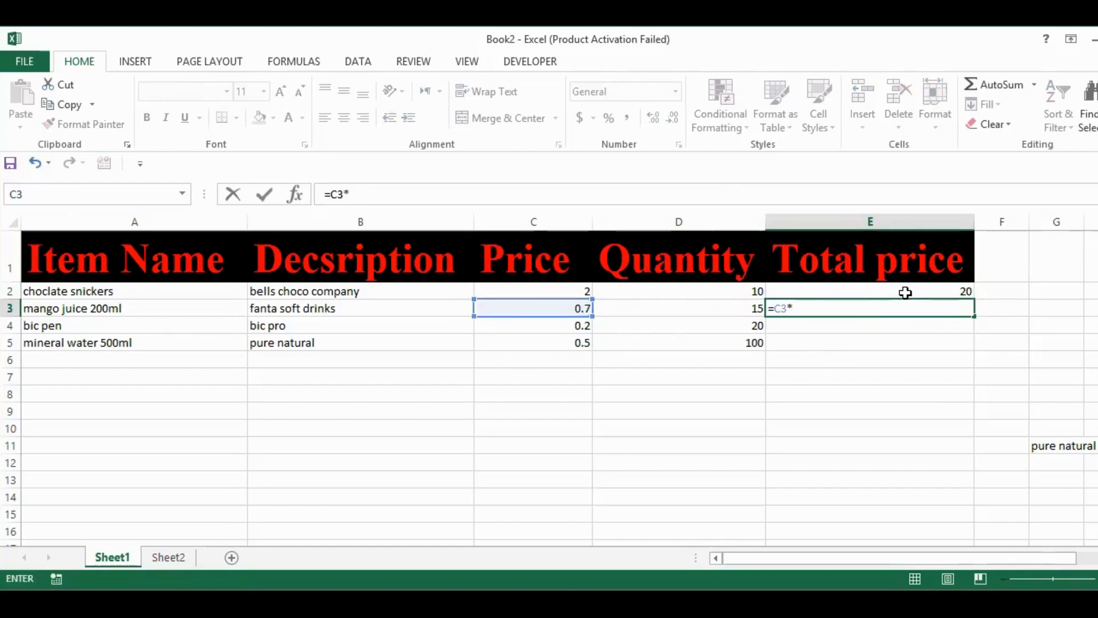
{"action": "left_click", "coordinate": [719, 309]}
{"action": "key", "text": "Return"}
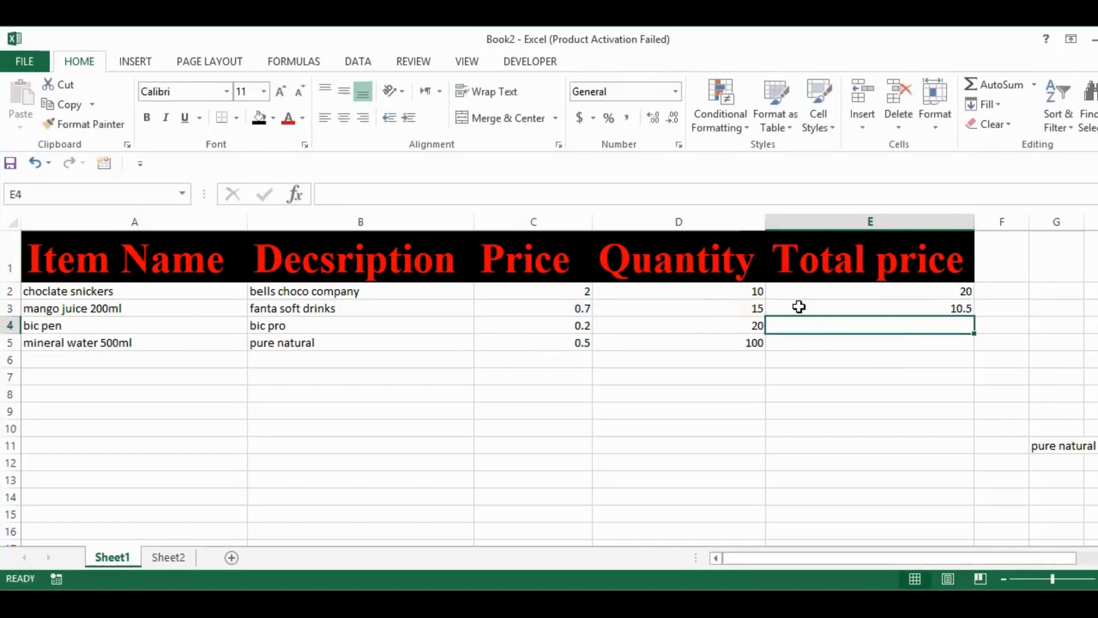
Fill the total price formula from E3 down to E5 and check the copied formulas in E4 and E5
{"action": "left_click", "coordinate": [893, 308]}
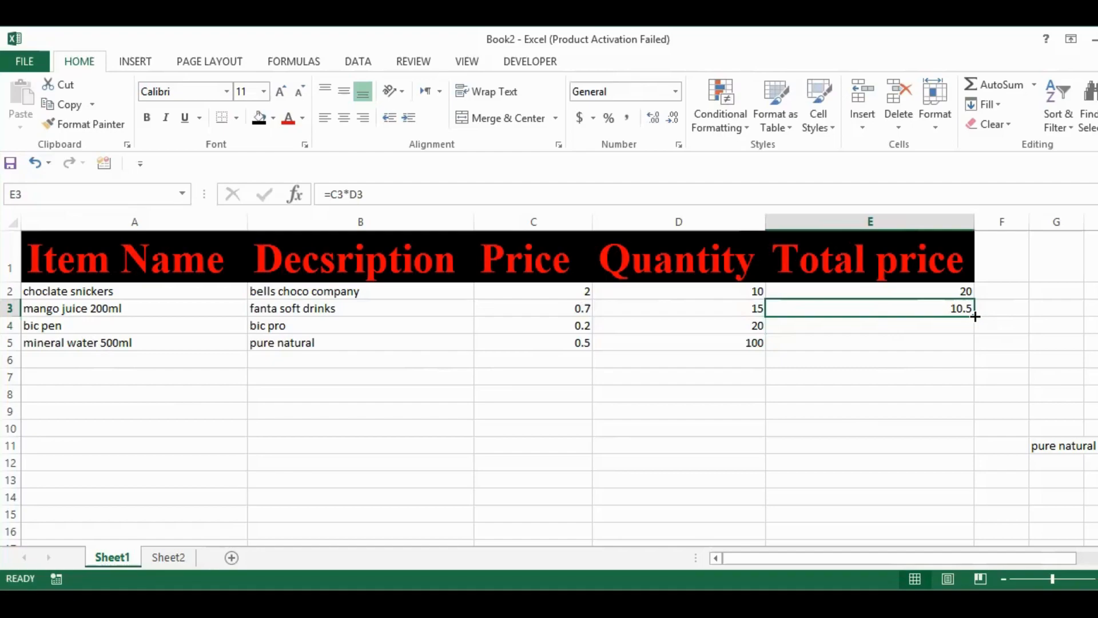
{"action": "left_click_drag", "start_coordinate": [973, 318], "coordinate": [973, 318]}
{"action": "left_click_drag", "start_coordinate": [973, 317], "coordinate": [977, 386]}
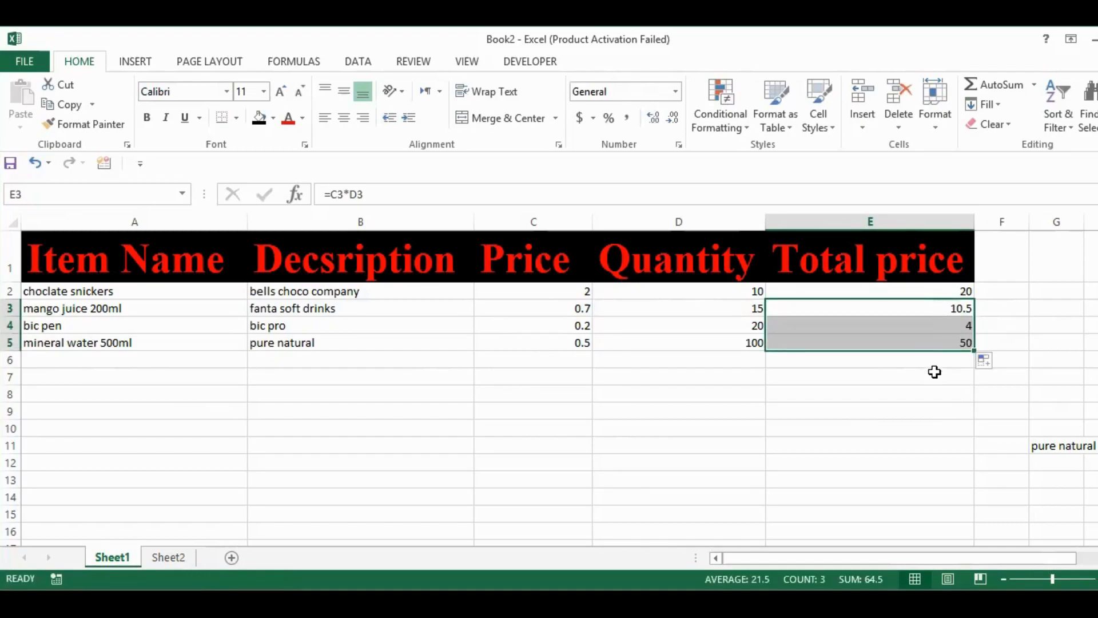
{"action": "left_click", "coordinate": [874, 325]}
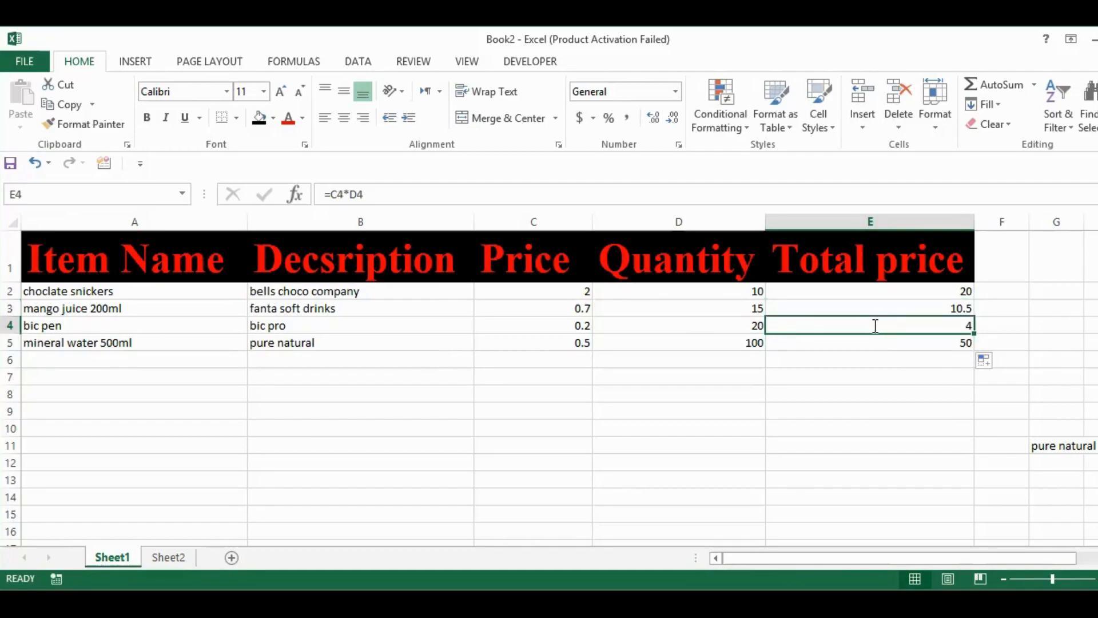
{"action": "double_click", "coordinate": [873, 325]}
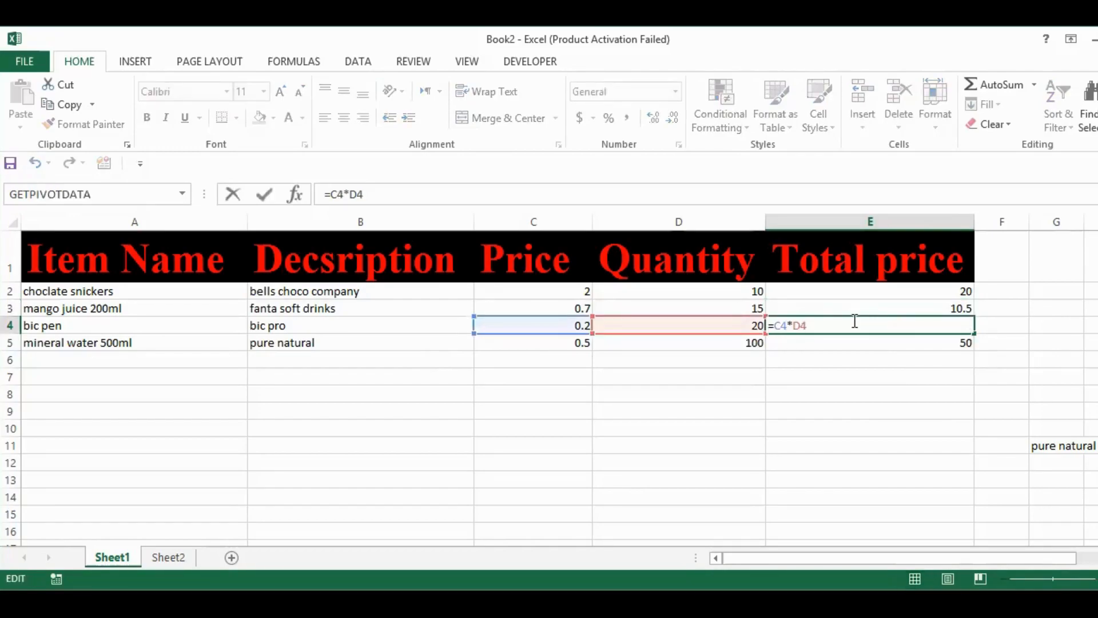
{"action": "left_click", "coordinate": [884, 343]}
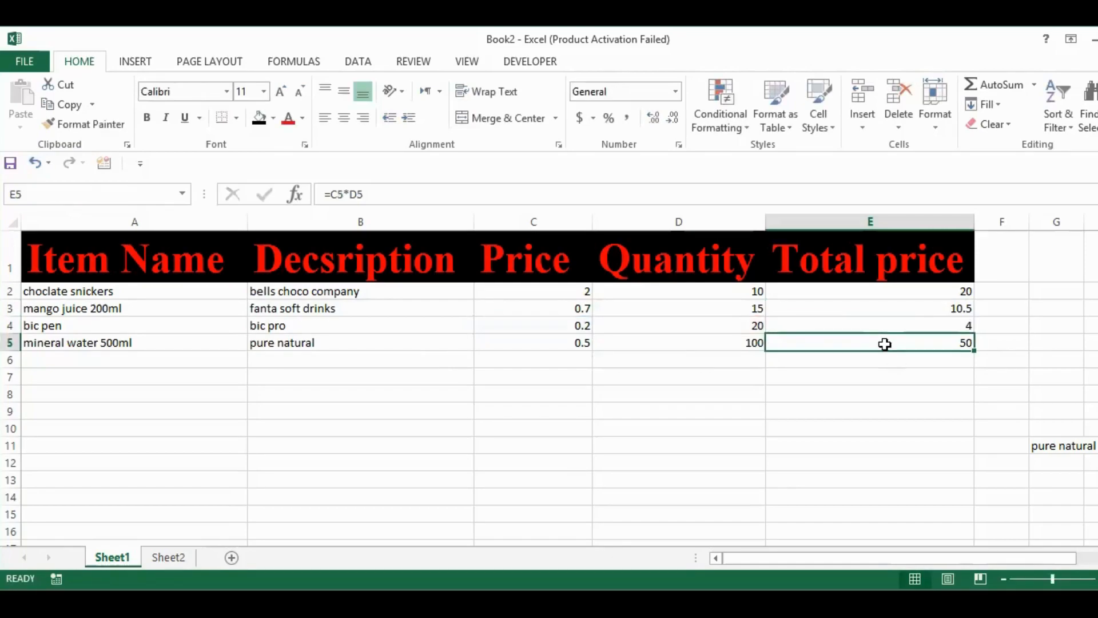
{"action": "double_click", "coordinate": [885, 343]}
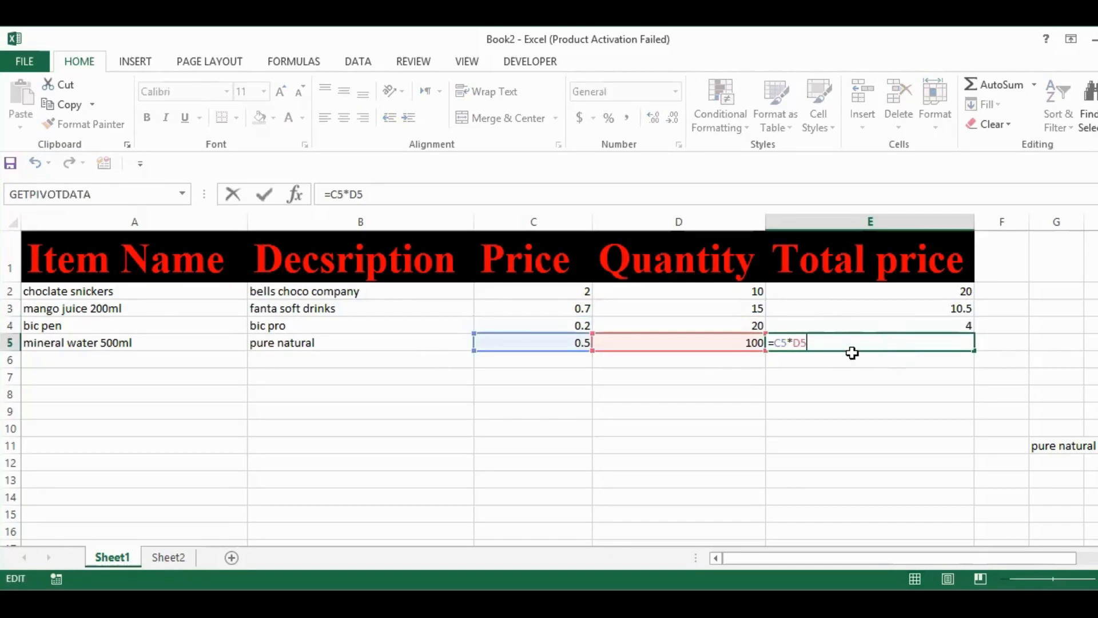
{"action": "key", "text": "Return"}
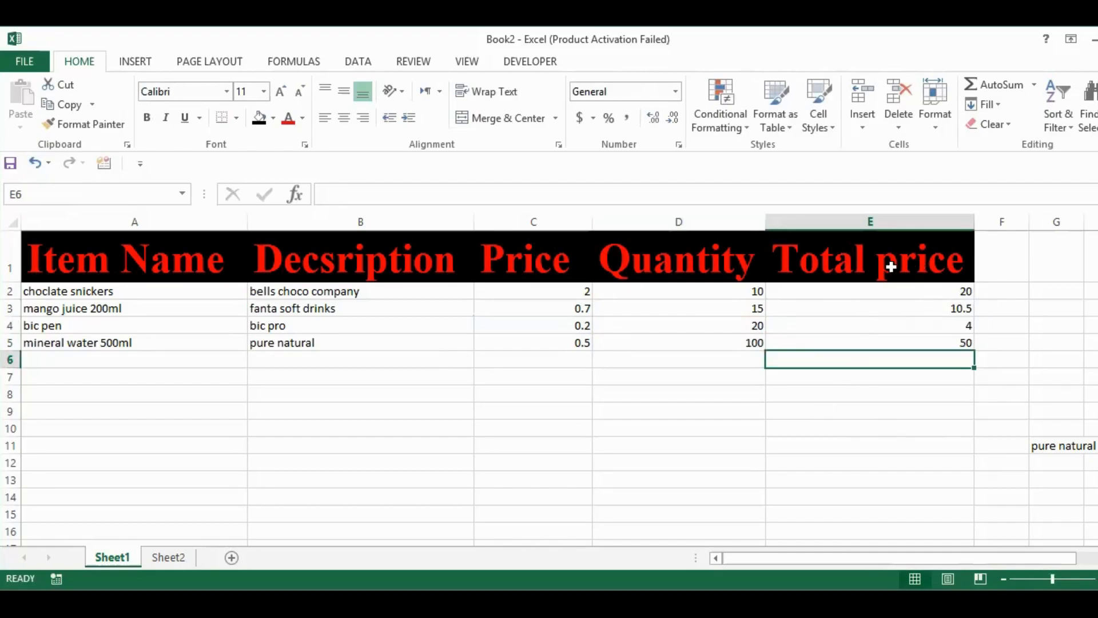
Enter the label Total sum in cell D6 below the quantities
{"action": "left_click", "coordinate": [684, 364]}
{"action": "type", "text": "Total"}
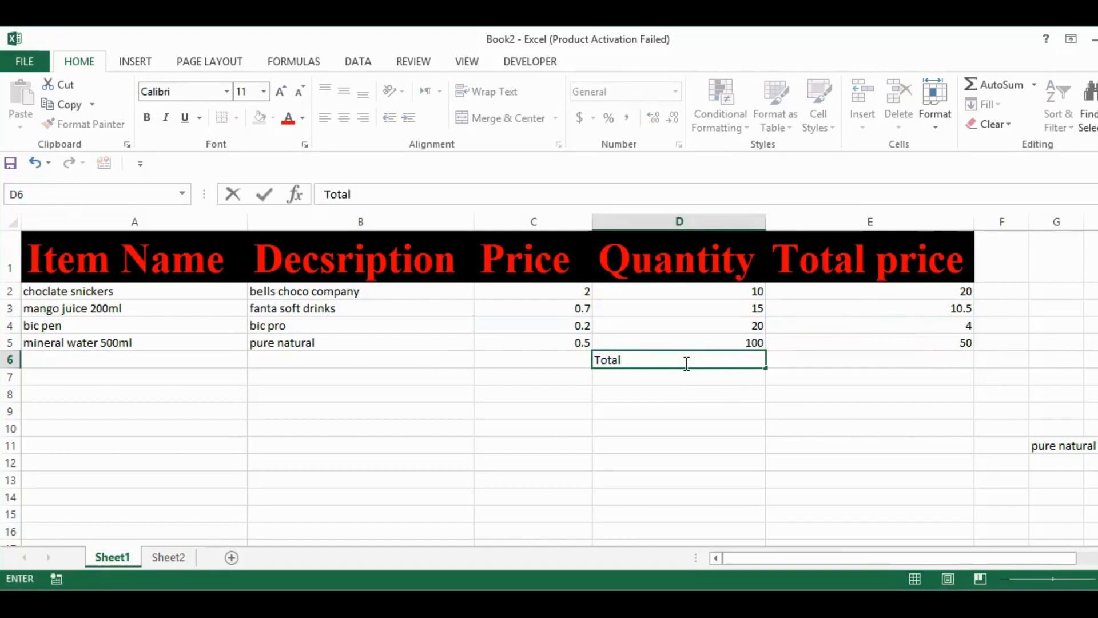
{"action": "type", "text": " sum"}
{"action": "key", "text": "Tab"}
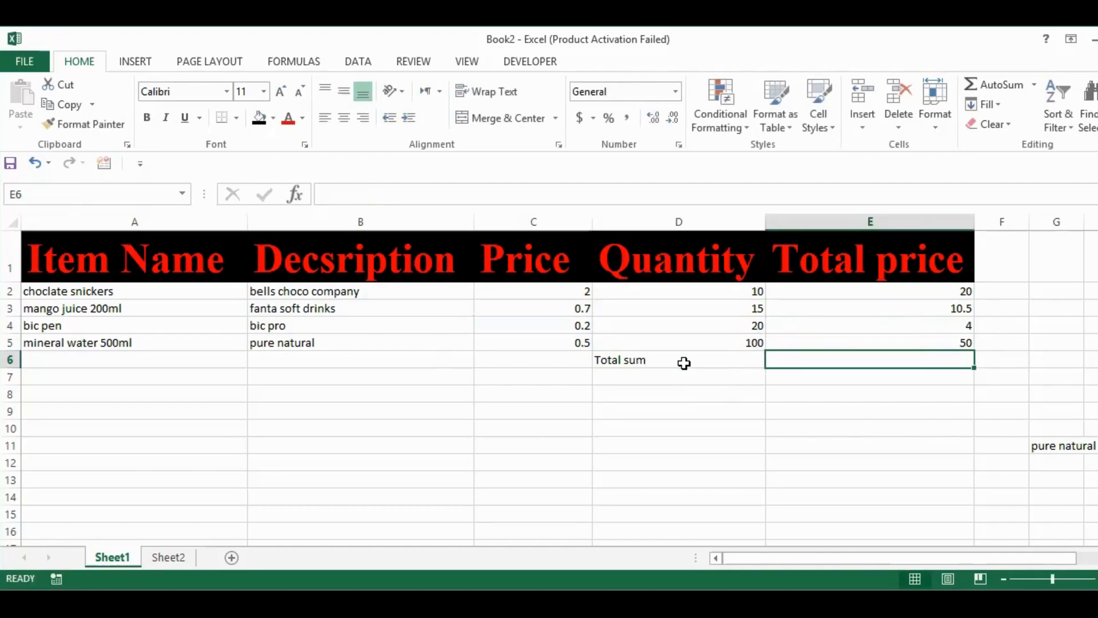
Add up the total prices in cell E6 with the formula =sum(E2:E5)
{"action": "type", "text": "="}
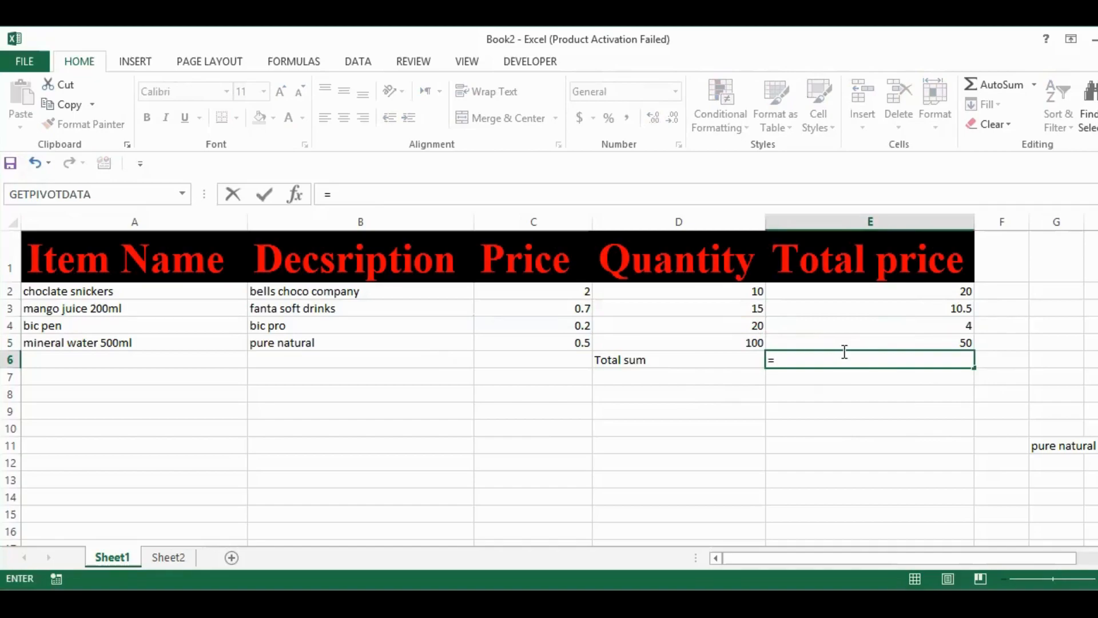
{"action": "type", "text": "sum"}
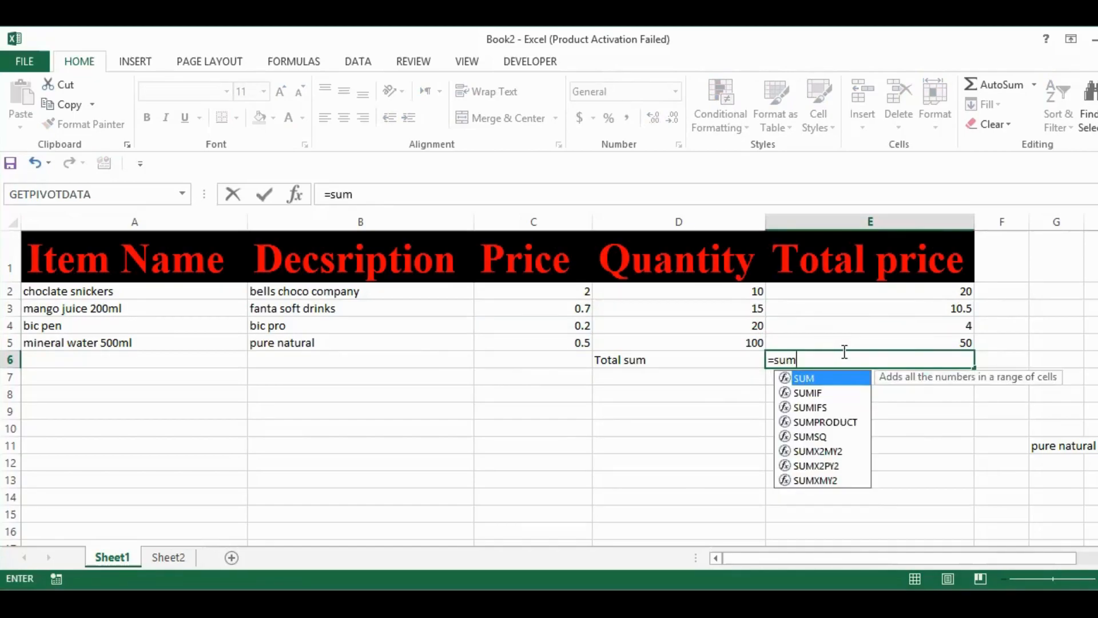
{"action": "type", "text": "("}
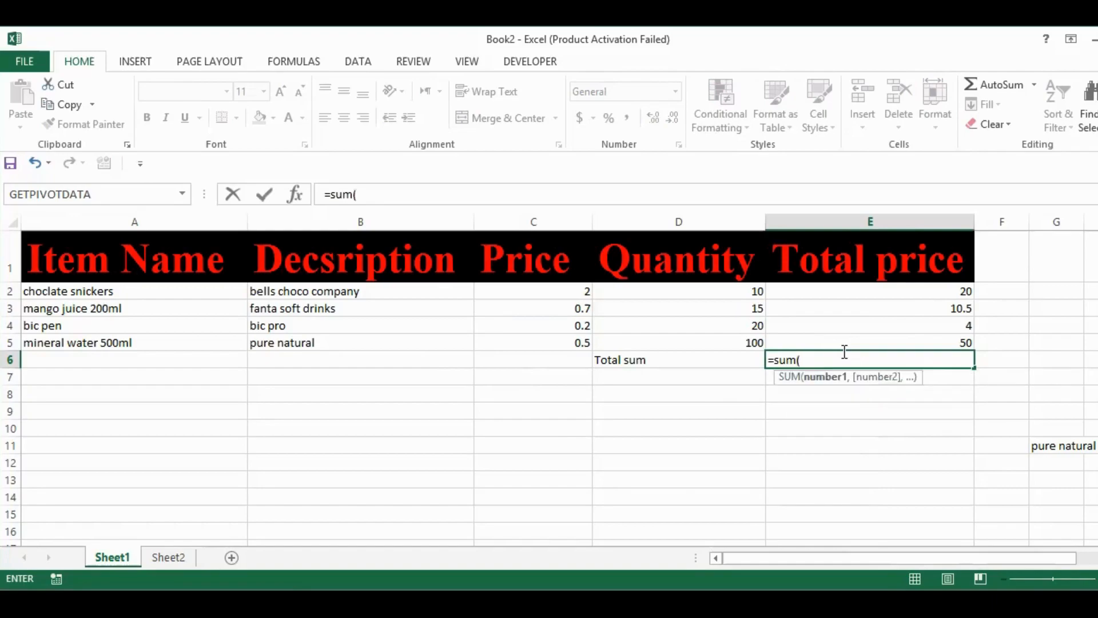
{"action": "left_click", "coordinate": [932, 286]}
{"action": "left_click", "coordinate": [962, 341], "text": "shift"}
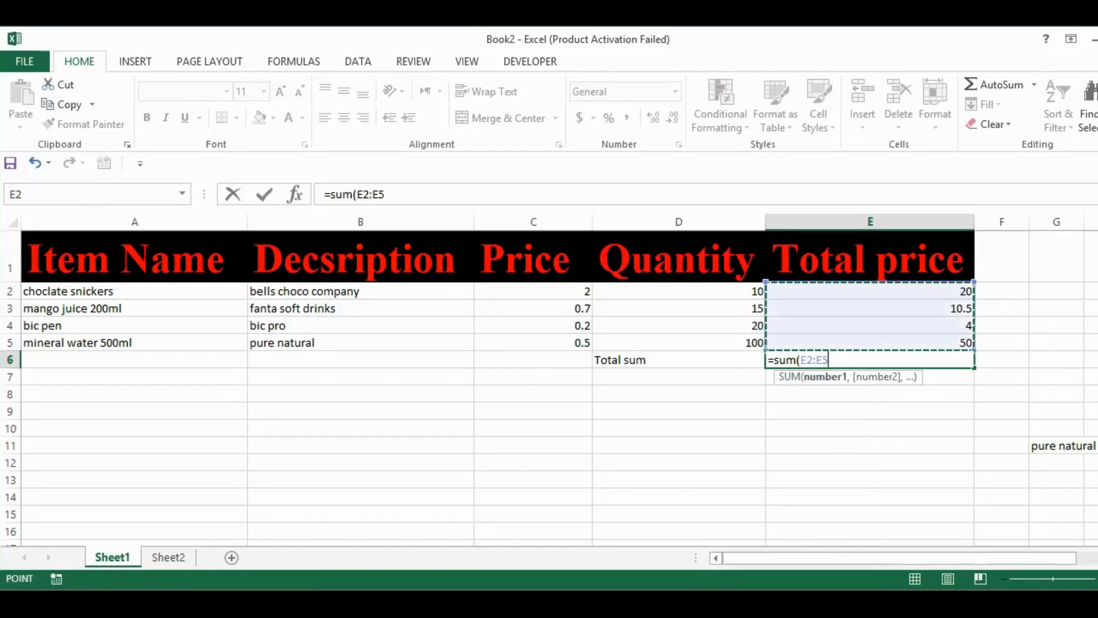
{"action": "type", "text": ")"}
{"action": "key", "text": "Return"}
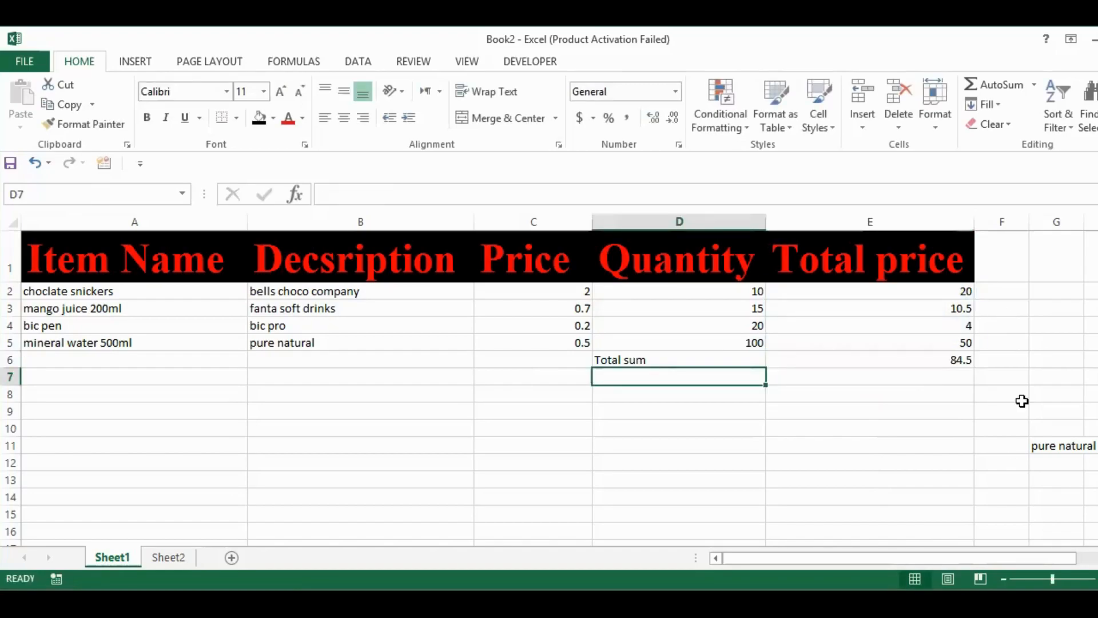
Format the Total sum label in D6 with a black fill and bold yellow text
{"action": "left_click", "coordinate": [917, 360]}
{"action": "left_click", "coordinate": [632, 360]}
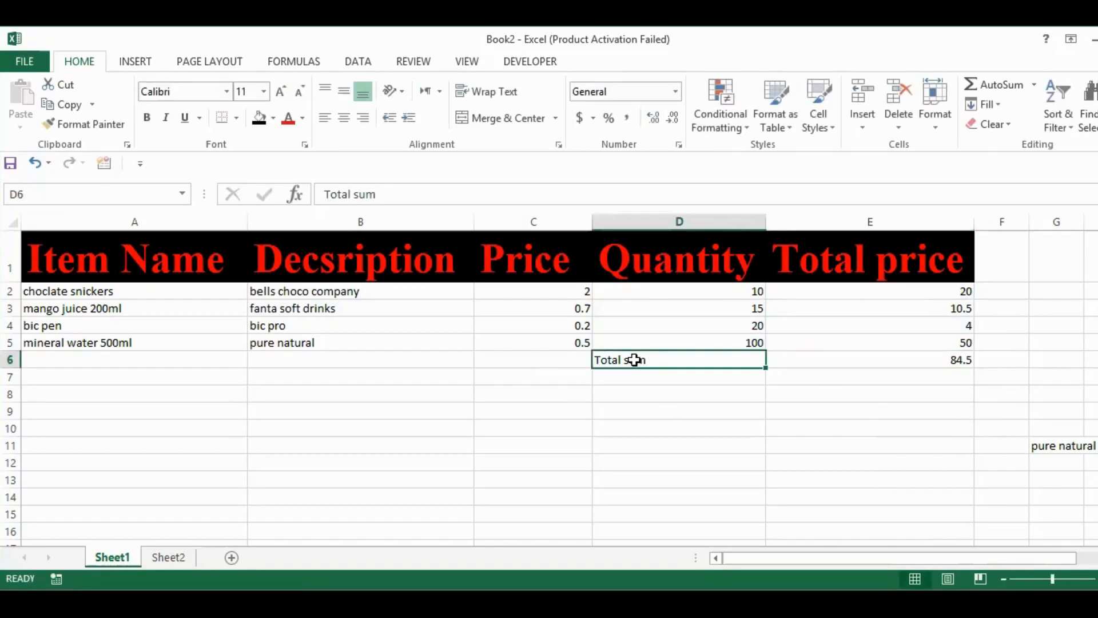
{"action": "left_click", "coordinate": [274, 118]}
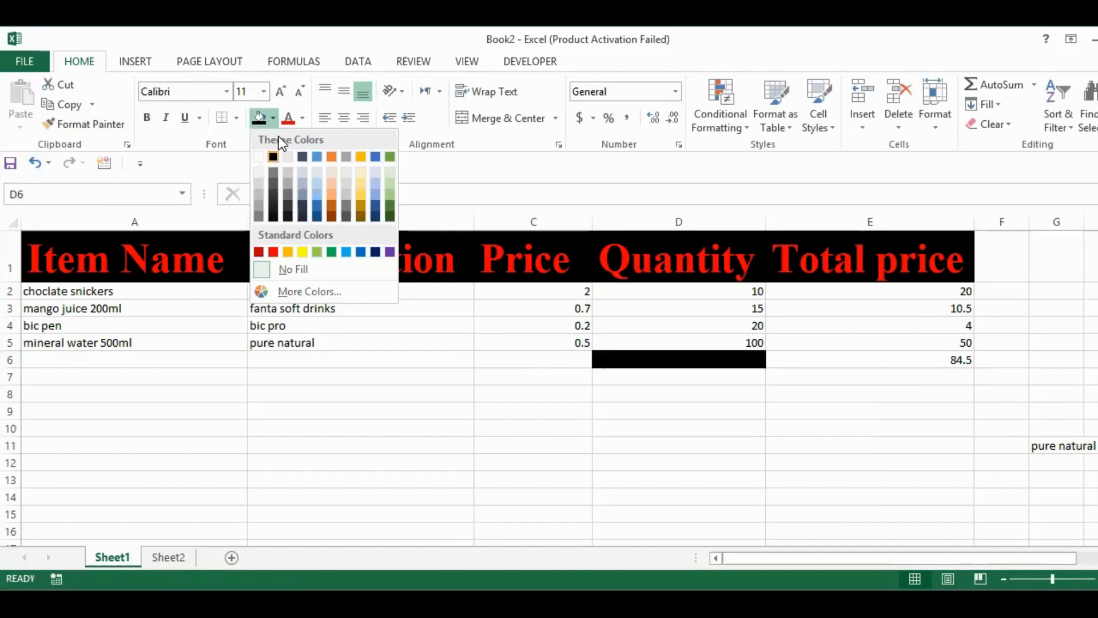
{"action": "left_click", "coordinate": [274, 156]}
{"action": "left_click", "coordinate": [302, 118]}
{"action": "left_click", "coordinate": [329, 270]}
{"action": "left_click", "coordinate": [148, 118]}
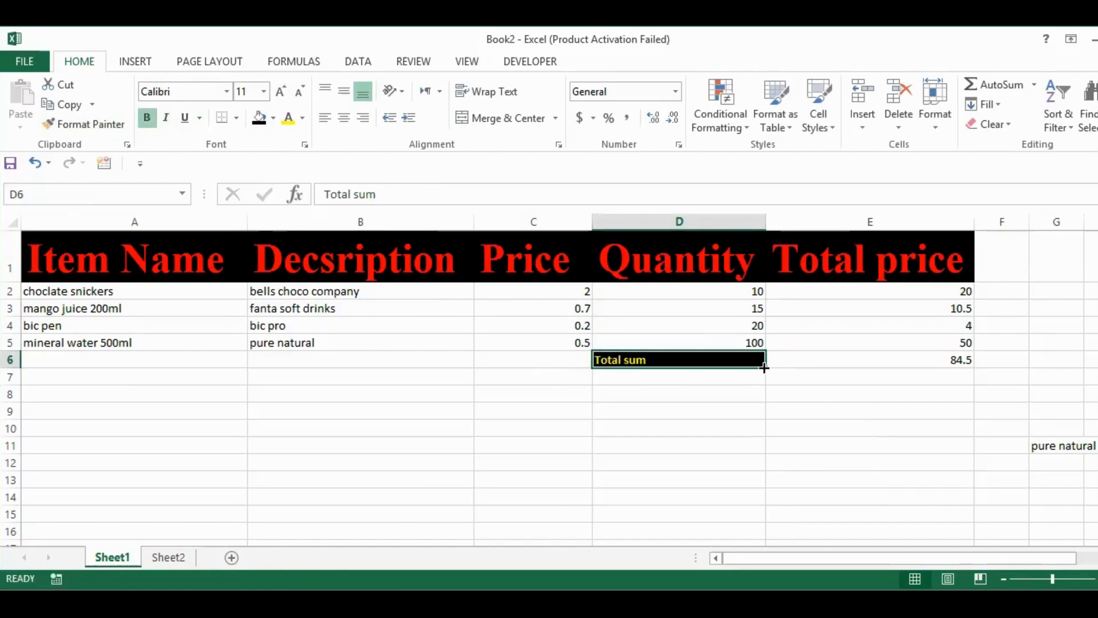
{"action": "left_click_drag", "start_coordinate": [764, 366], "coordinate": [765, 387]}
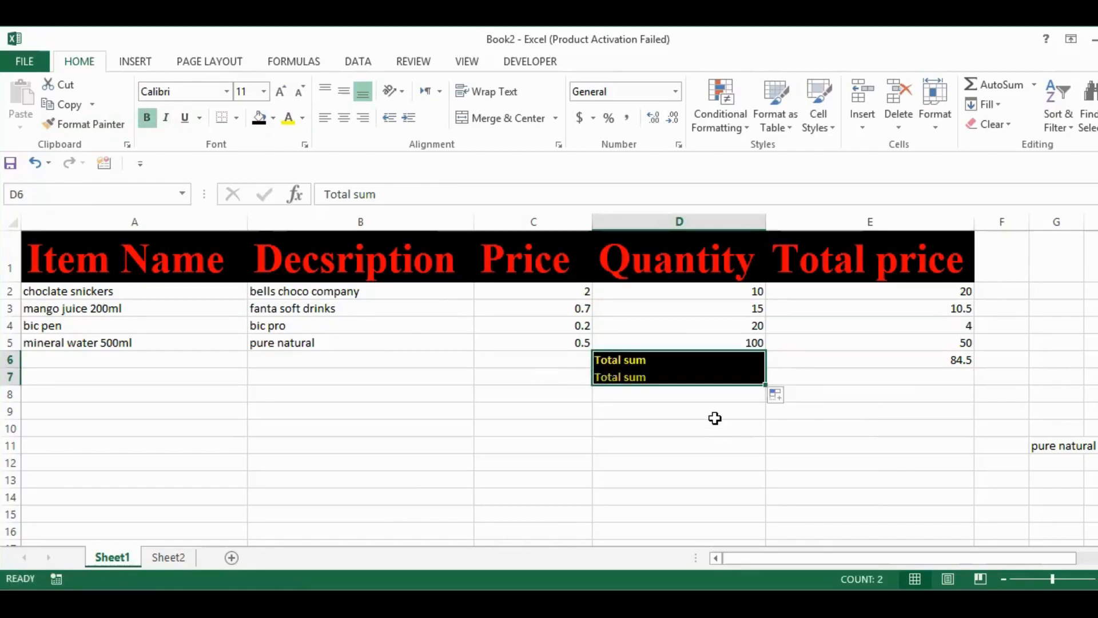
{"action": "key", "text": "ctrl+z"}
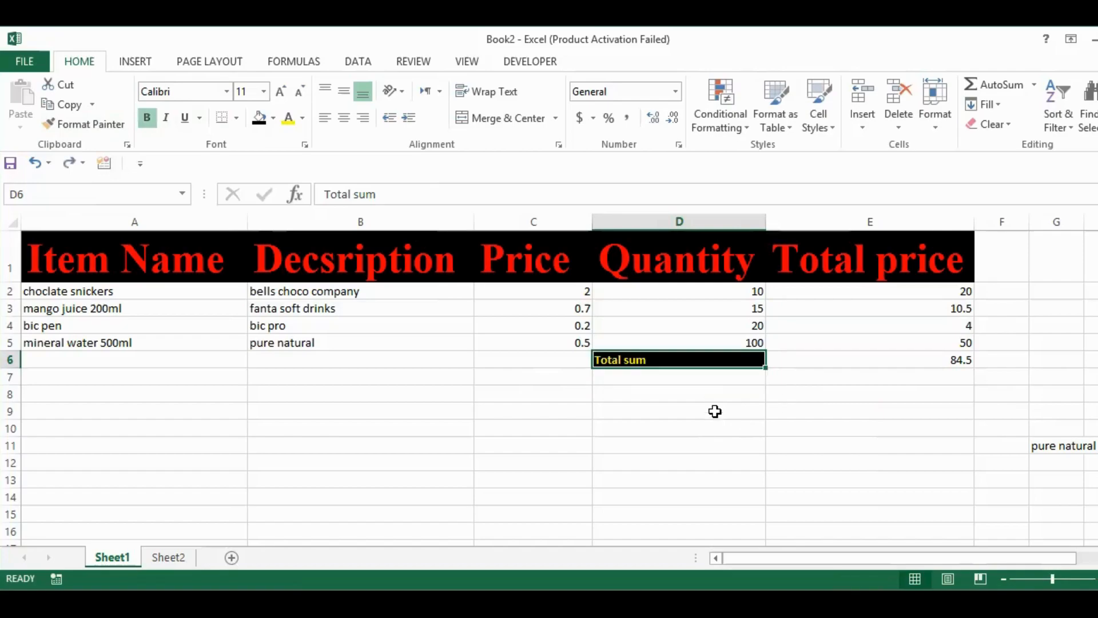
{"action": "left_click", "coordinate": [738, 429]}
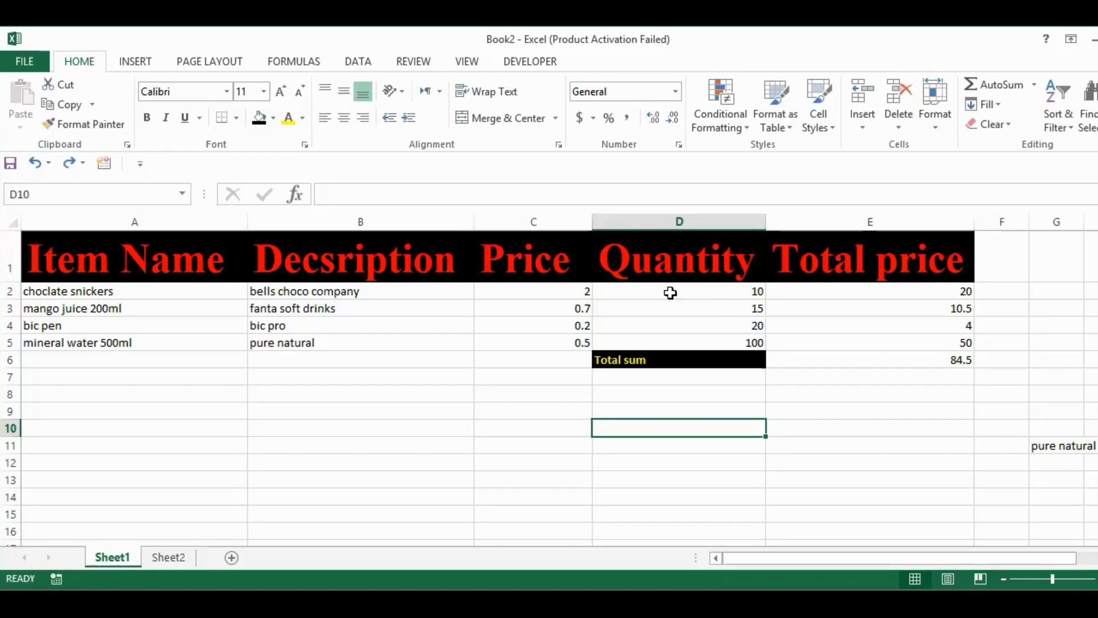
Look at Sheet2 and return to Sheet1
{"action": "left_click", "coordinate": [170, 559]}
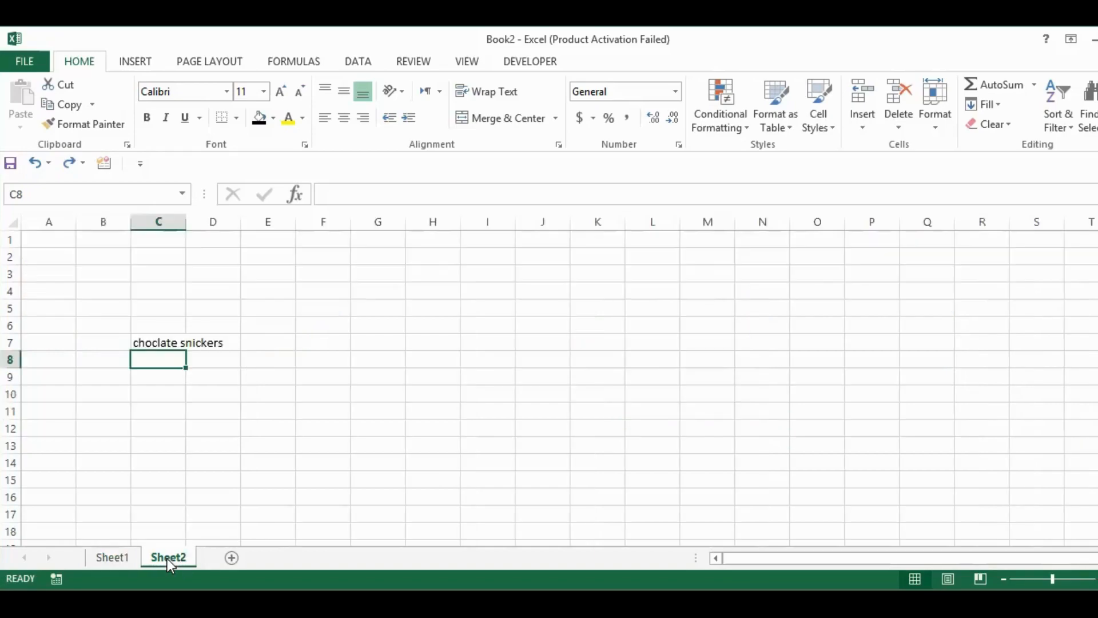
{"action": "left_click", "coordinate": [114, 561]}
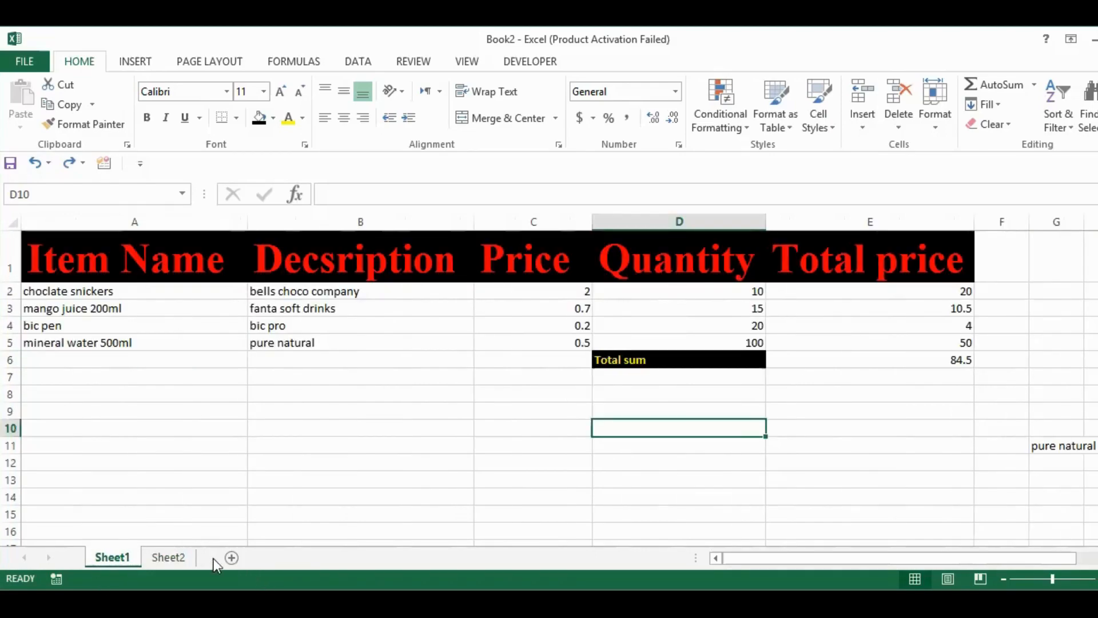